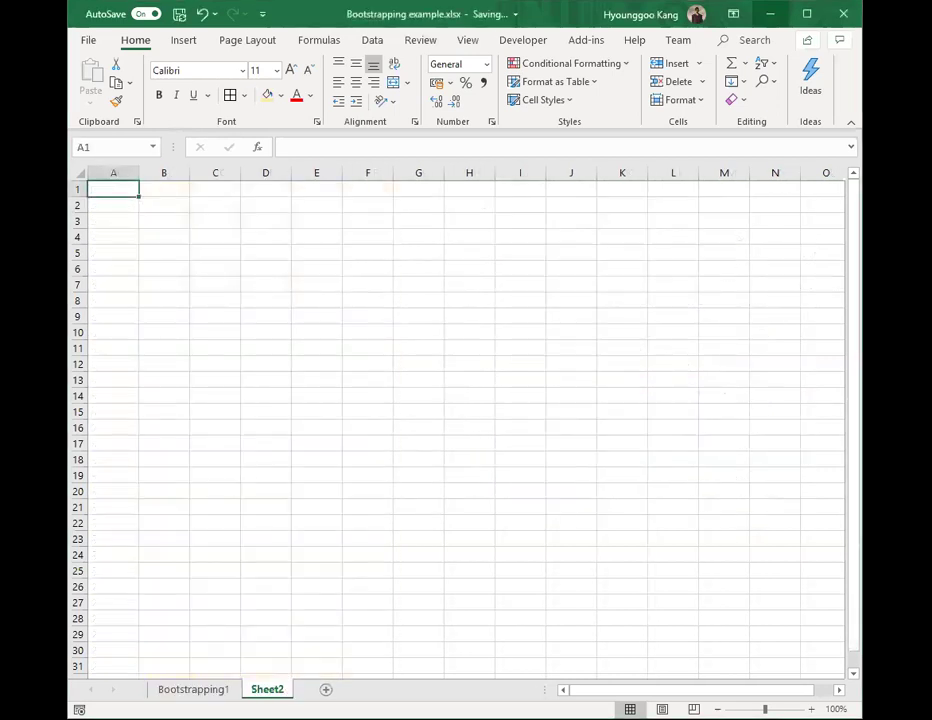
# - Rename the Sheet2 worksheet to ODIN
pyautogui.doubleClick(270, 689)
pyautogui.write('ODI')
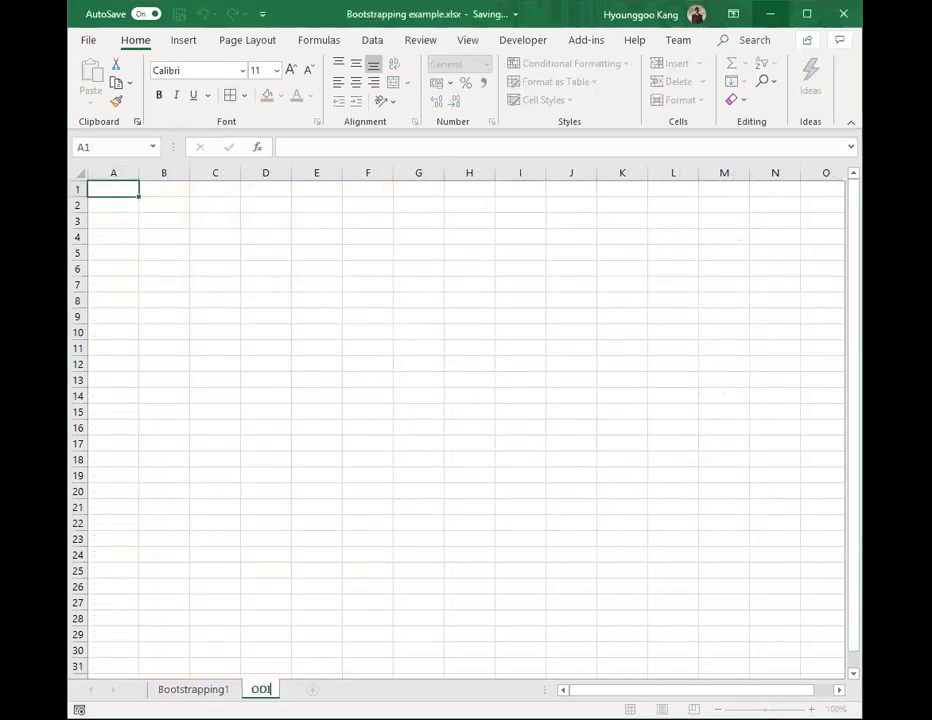
pyautogui.write('N')
pyautogui.press('Return')
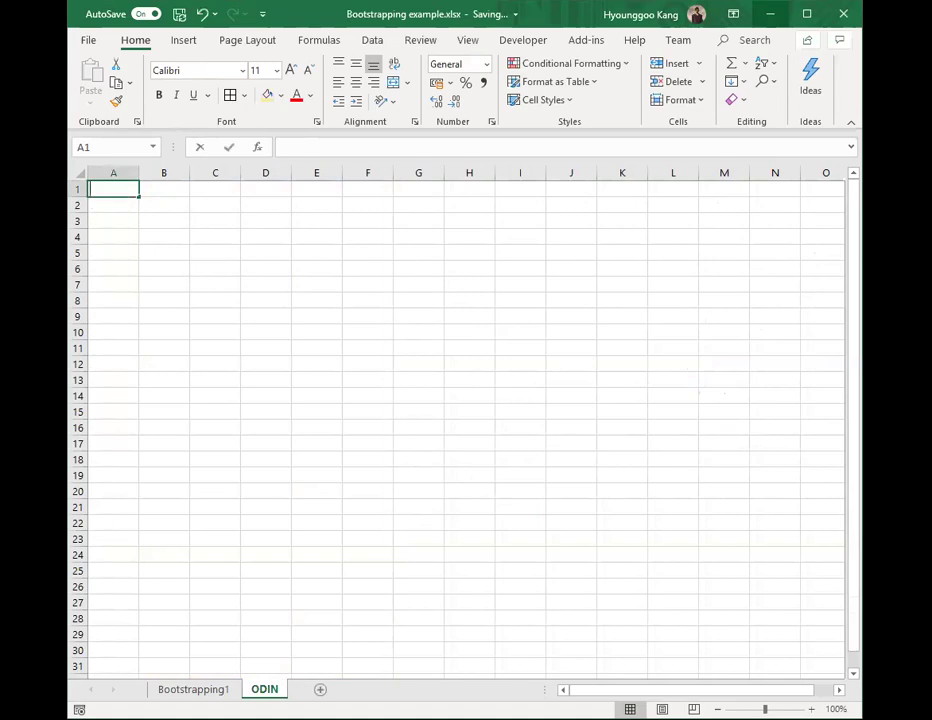
# - Enter the title "ODIN (Overlapping data inference)" in cell A1
pyautogui.write('ODIN (O')
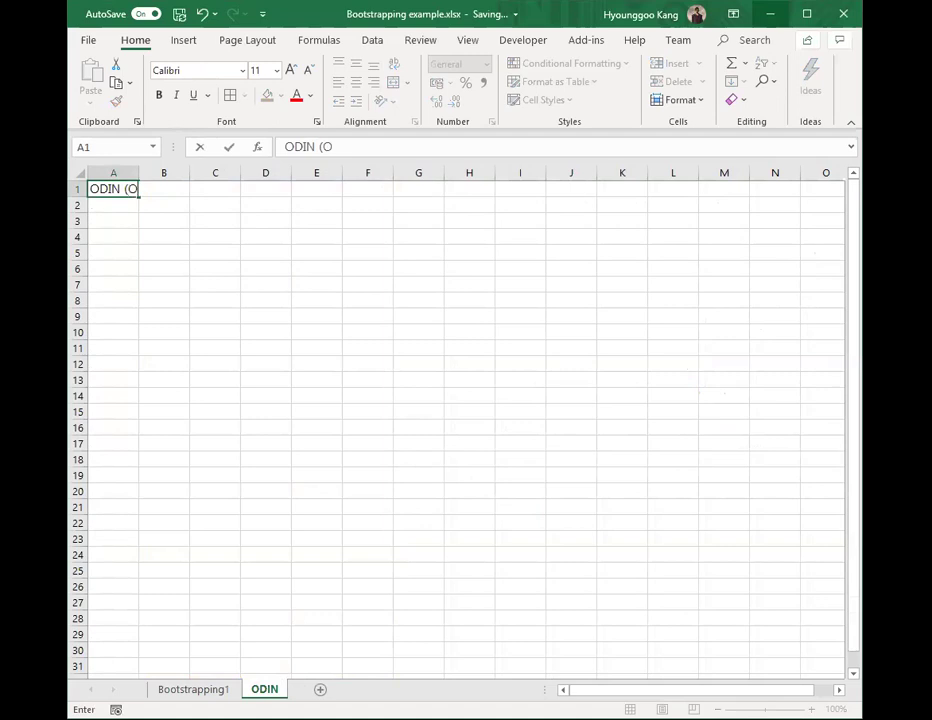
pyautogui.write('verlapp')
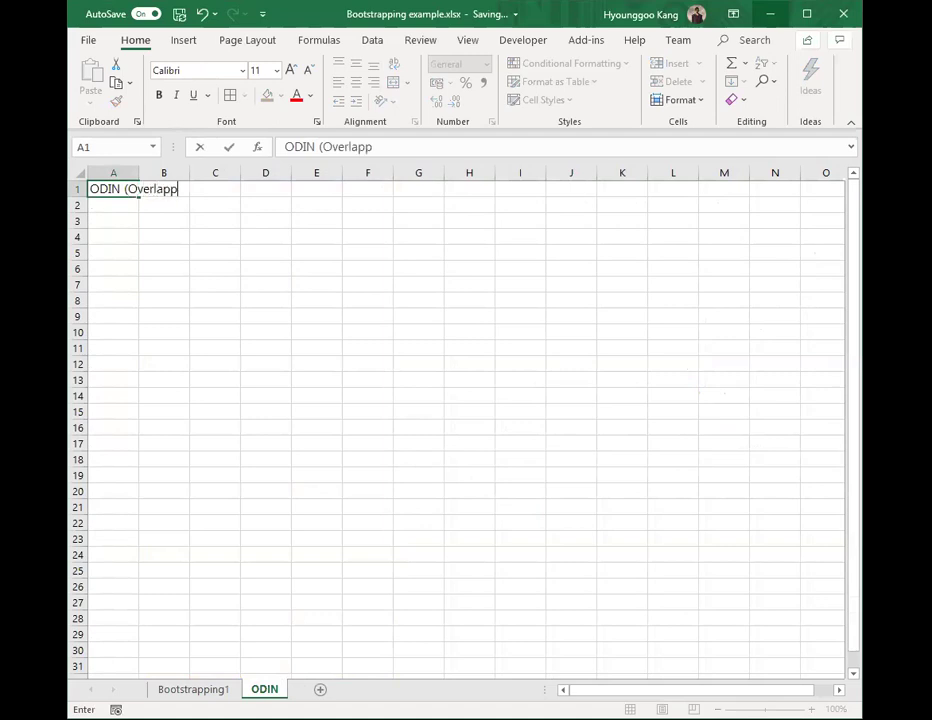
pyautogui.write('ing data ')
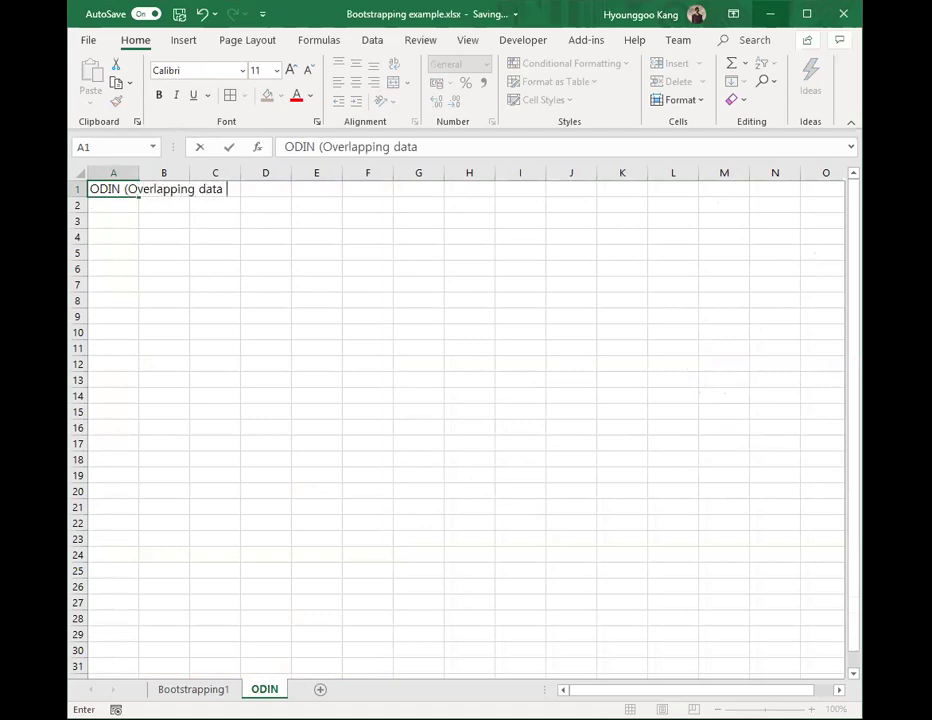
pyautogui.write('inferencce)')
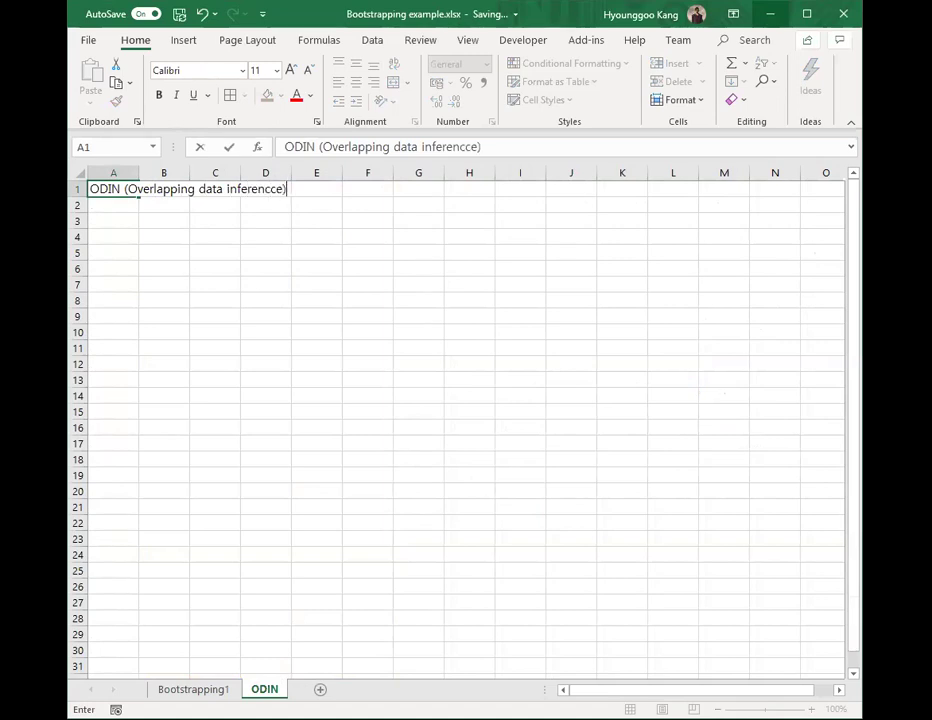
pyautogui.press('BackSpace')
pyautogui.press('BackSpace')
pyautogui.press('BackSpace')
pyautogui.write('e)')
pyautogui.press('Return')
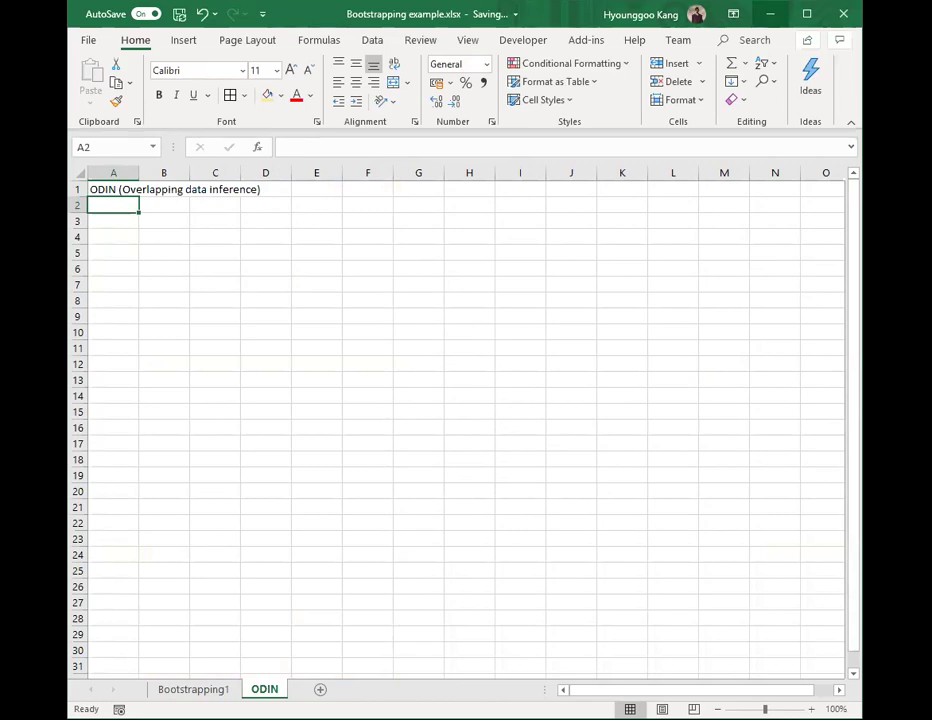
# - Enter the Korean note "주가는 날마다 관찰 가능하다." in cell A2
pyautogui.write('ㅈ')
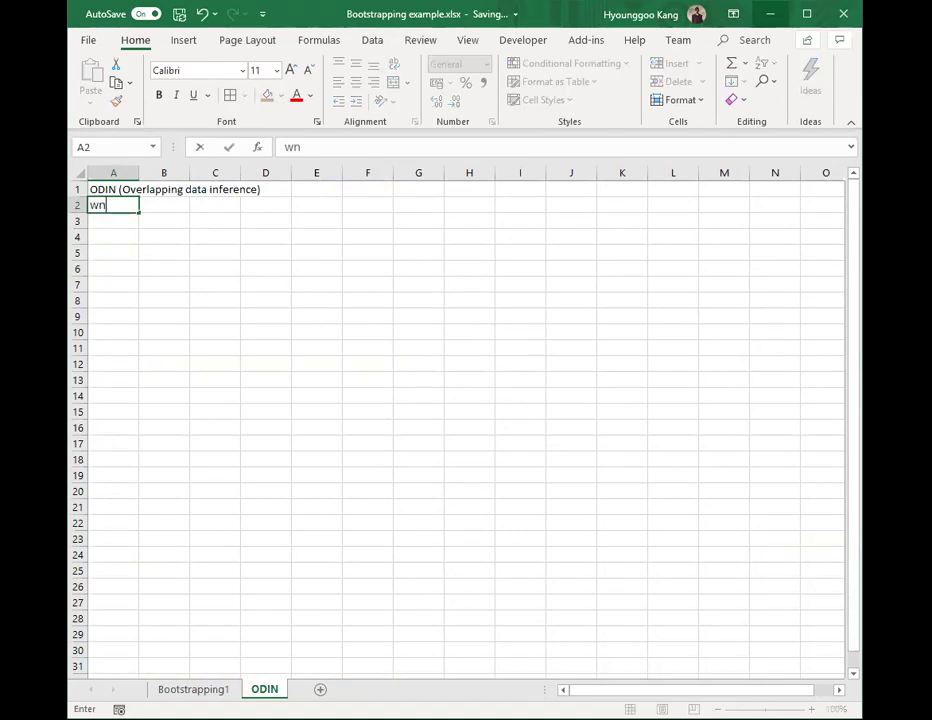
pyautogui.write('ㅜ가는 날마다 ')
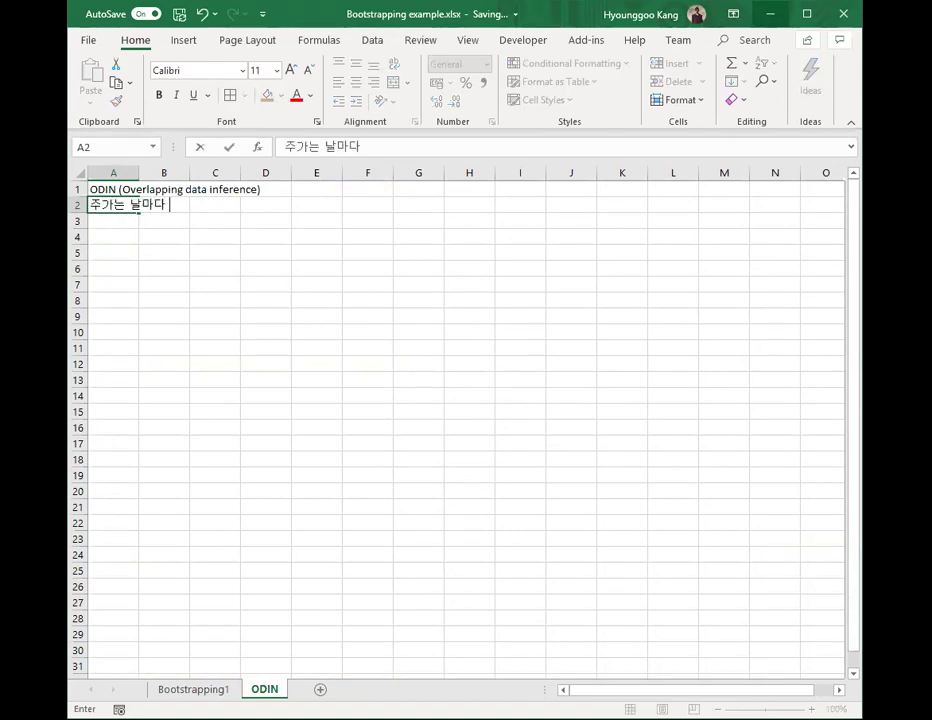
pyautogui.write('관찰 가능하다.')
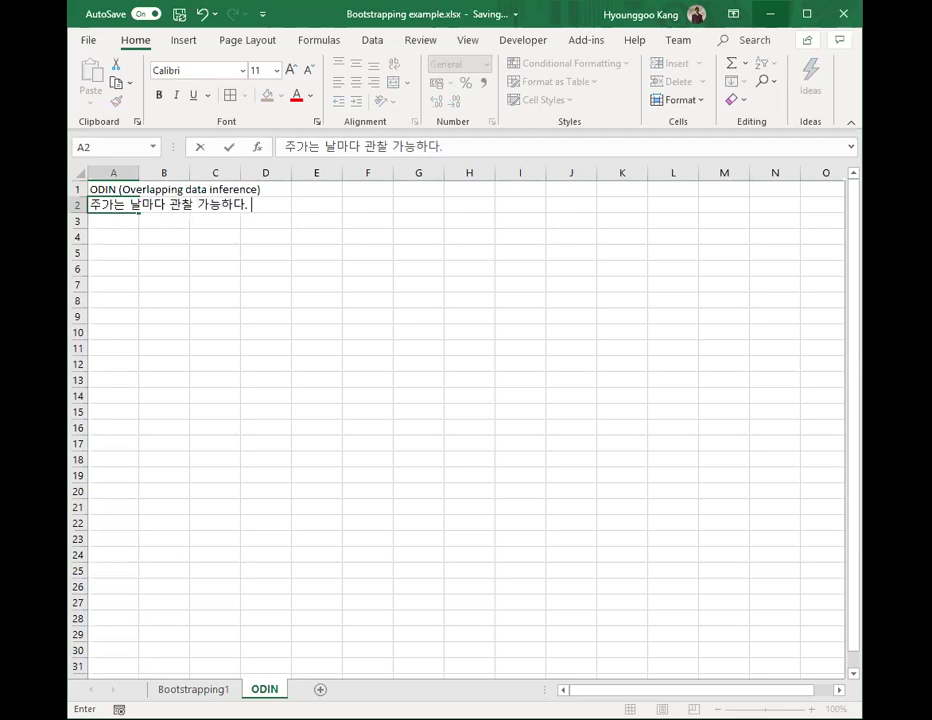
pyautogui.press('Return')
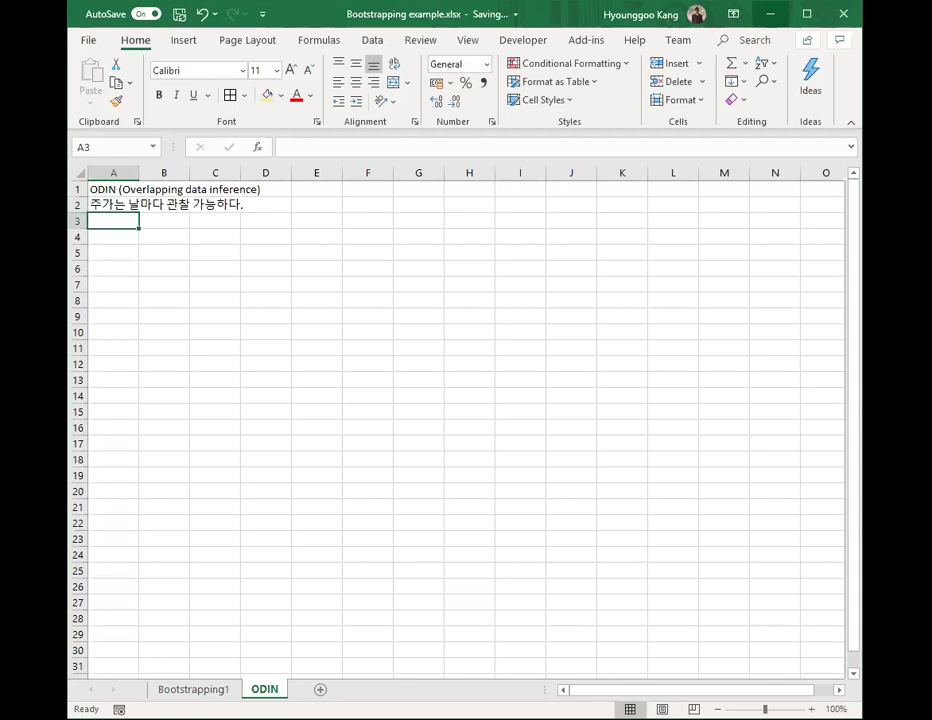
# - Enter the question "그런데 누군가가 한달 후 주가를 예측해달라고 한다면?" in cell A3
pyautogui.write('그런데 누')
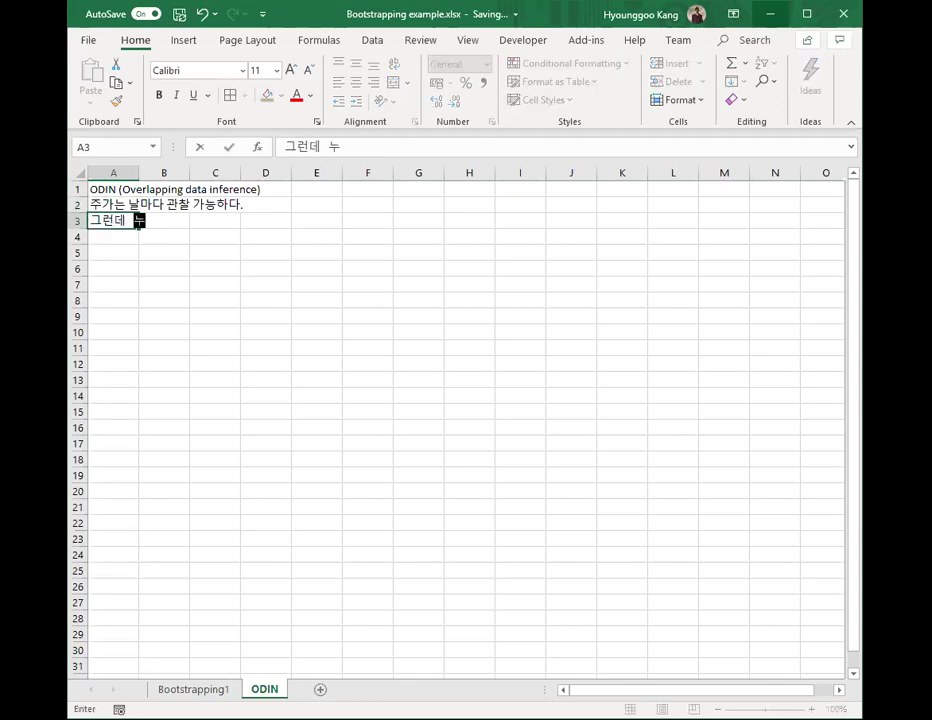
pyautogui.write('군가가')
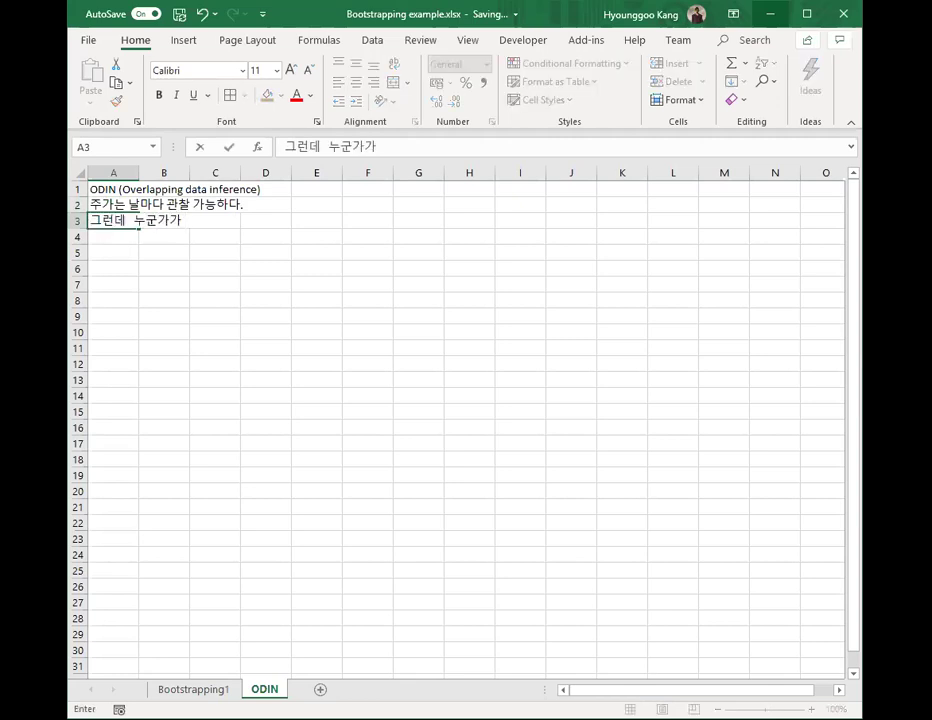
pyautogui.write(' 하ㄴ달 후 주가를 예측')
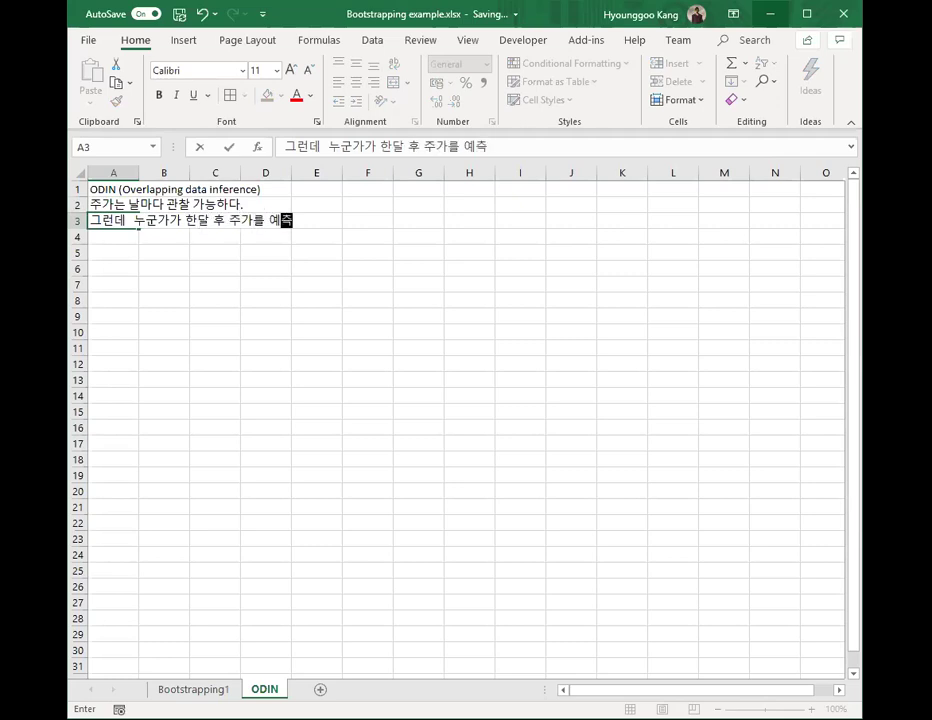
pyautogui.write('해달라고 한담')
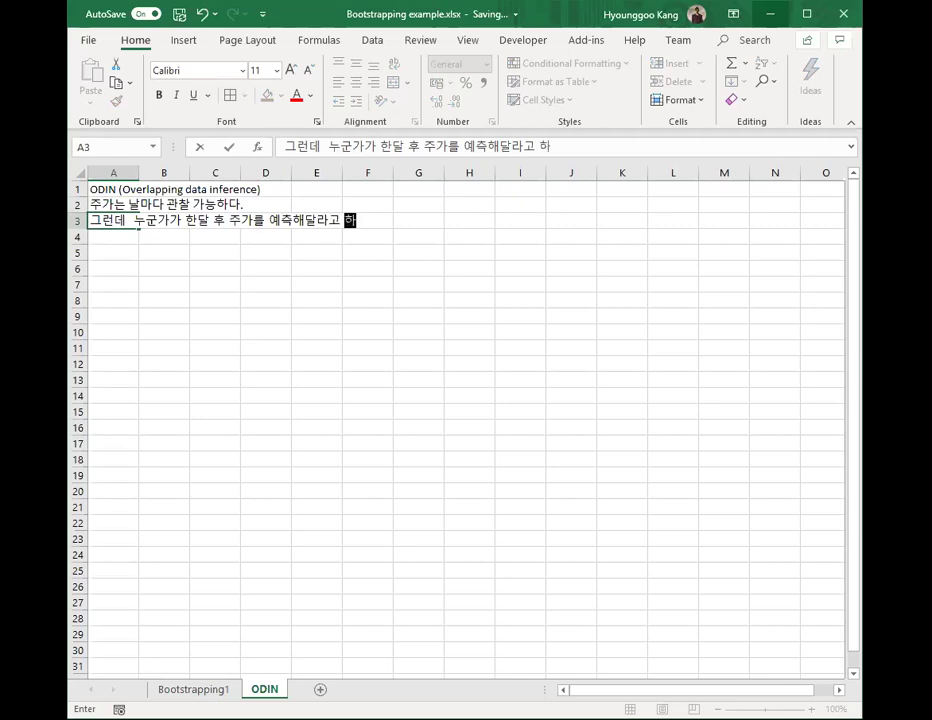
pyautogui.write('ㅕㄴ?')
pyautogui.press('Return')
# - Insert a space between "예측해" and "달라고" in the question in cell A3
pyautogui.click(134, 222)
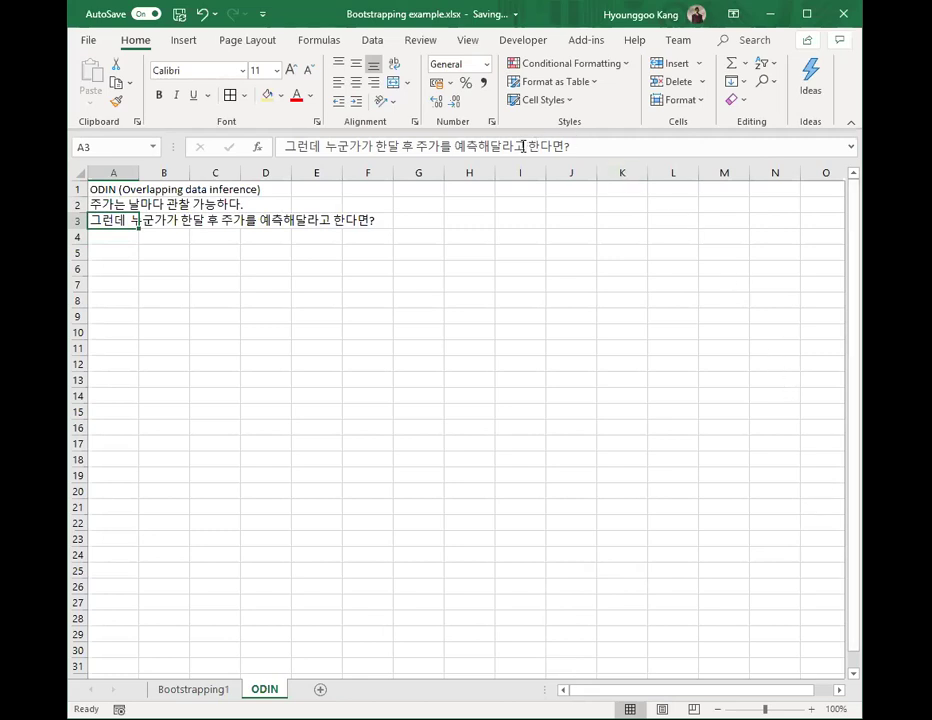
pyautogui.click(493, 147)
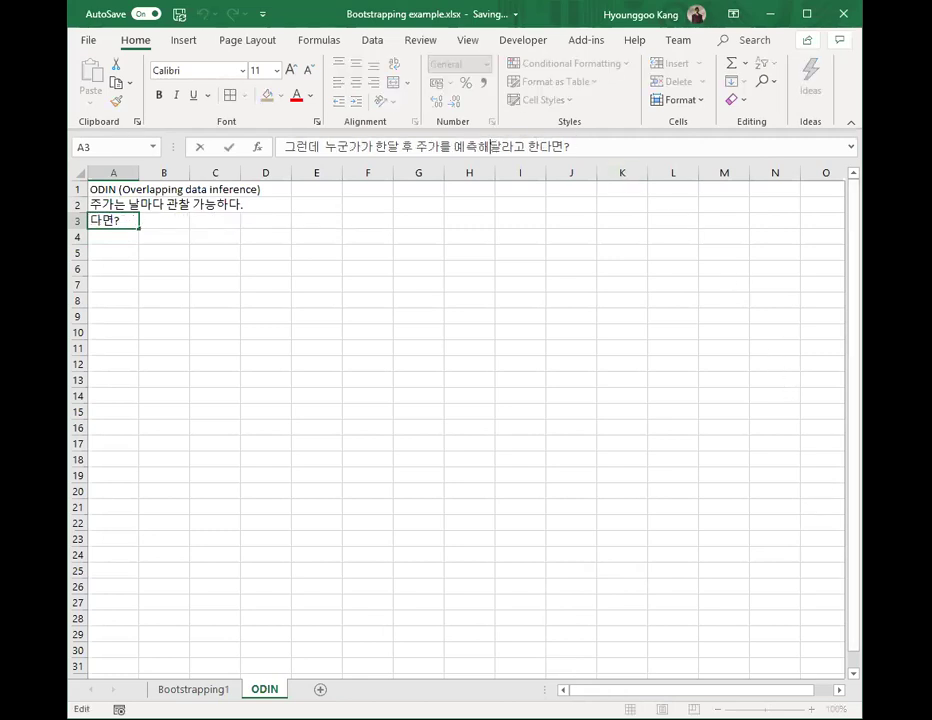
pyautogui.press('Return')
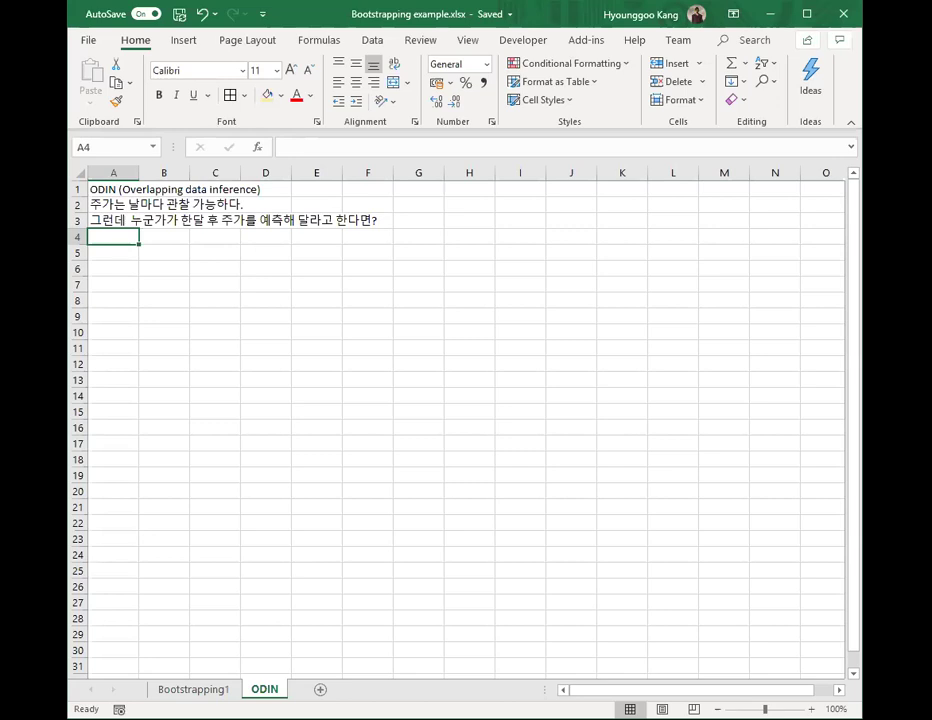
# - Fill cells B5:E5 with the light yellow colour
pyautogui.click(113, 252)
pyautogui.moveTo(164, 252); pyautogui.dragTo(316, 252)
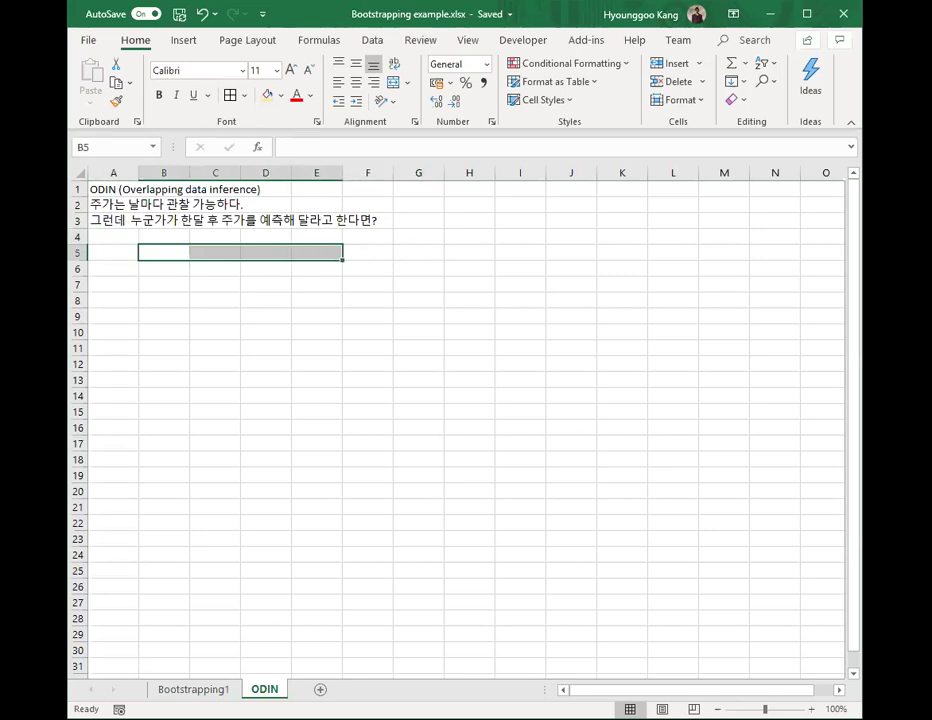
pyautogui.click(268, 96)
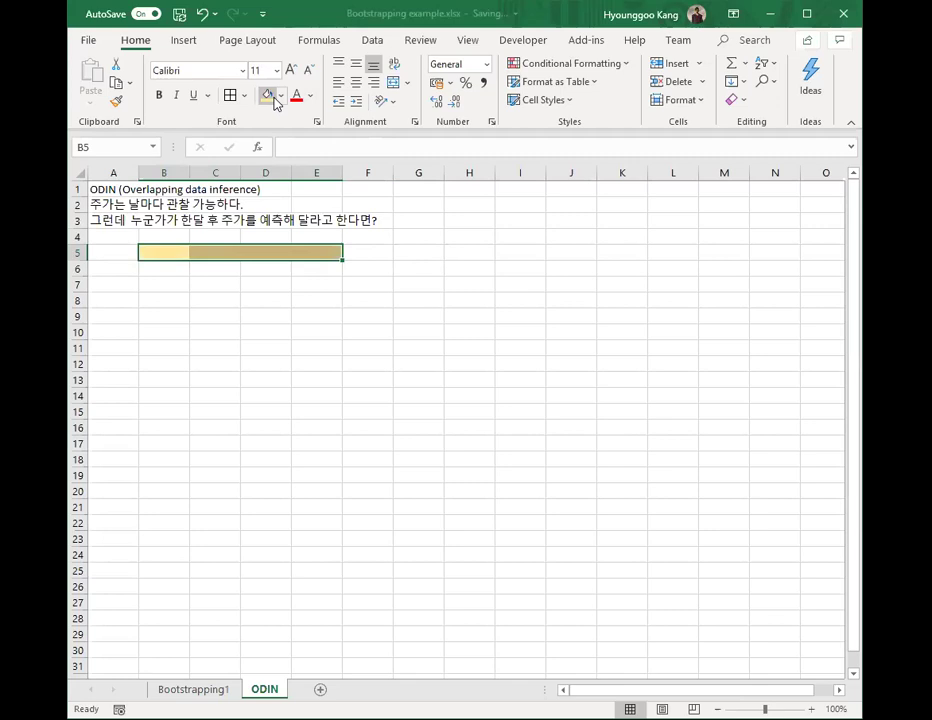
# - Copy the filled B5:E5 block to C6, D7 and E8, shifting it one row down and one column right each time
pyautogui.hotkey('ctrl', 'c')
pyautogui.press('Down')
pyautogui.press('Right')
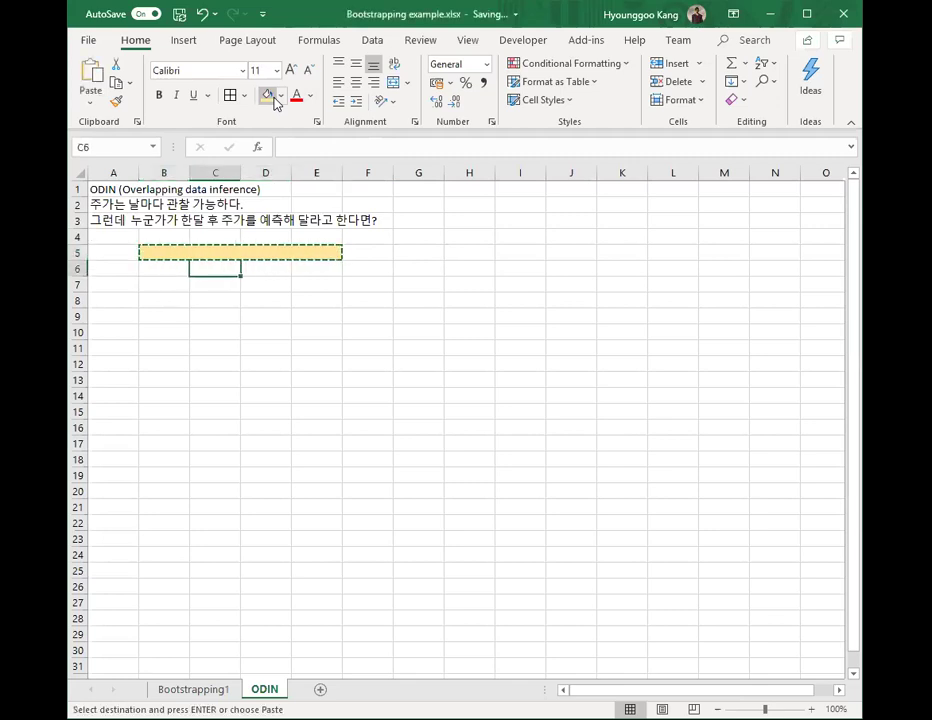
pyautogui.hotkey('ctrl', 'v')
pyautogui.press('Down')
pyautogui.press('Right')
pyautogui.hotkey('ctrl', 'v')
pyautogui.press('Down')
pyautogui.press('Right')
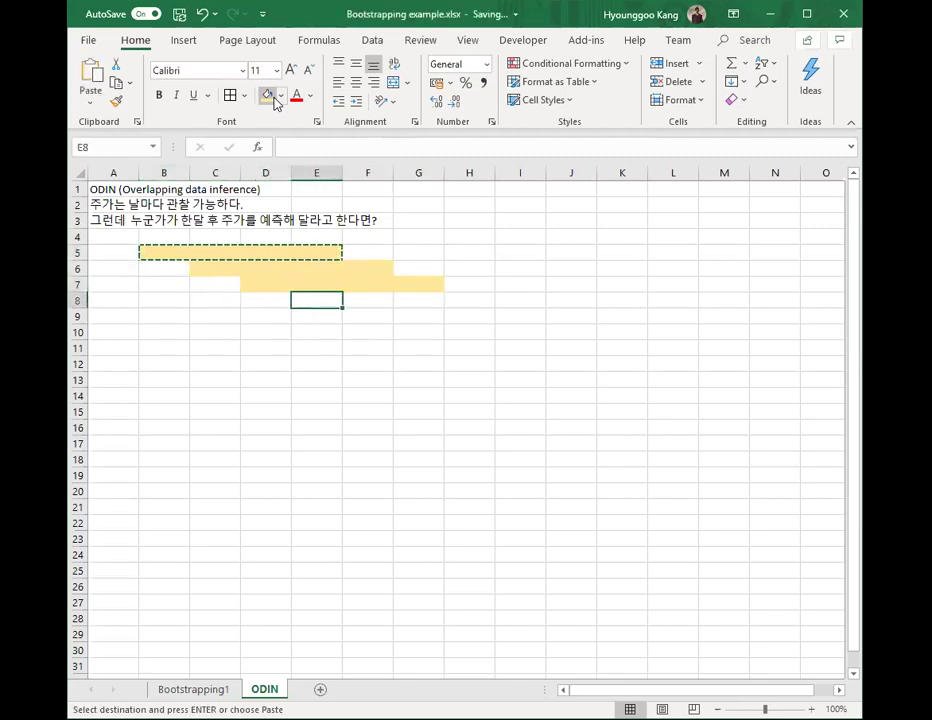
pyautogui.hotkey('ctrl', 'v')
pyautogui.press('Right')
pyautogui.press('Escape')
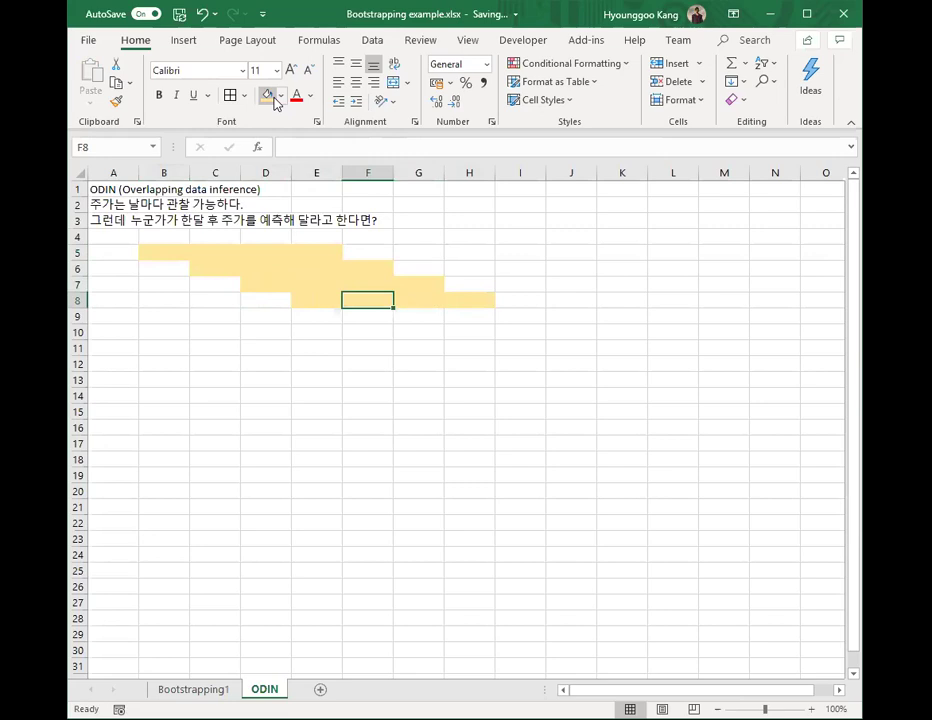
# - Examine how the staggered yellow blocks in rows 5 to 8 overlap, going through the first block and the shared columns E and D
pyautogui.press('Left')
pyautogui.press('Up')
pyautogui.press('Up')
pyautogui.press('Up')
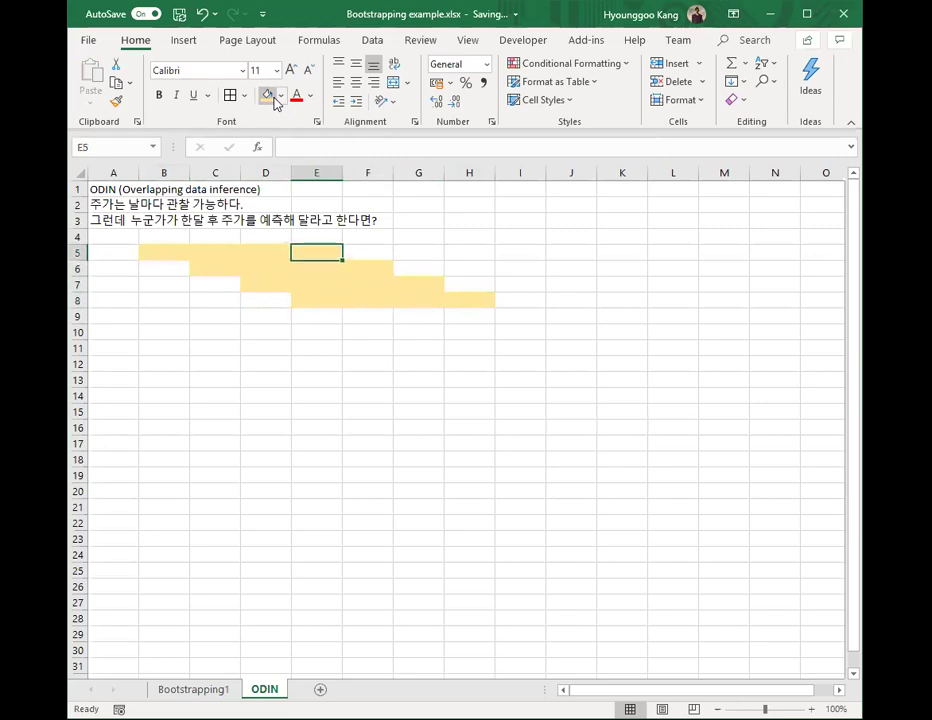
pyautogui.hotkey('shift', 'Left')
pyautogui.hotkey('shift', 'Left')
pyautogui.hotkey('shift', 'Left')
pyautogui.press('Down')
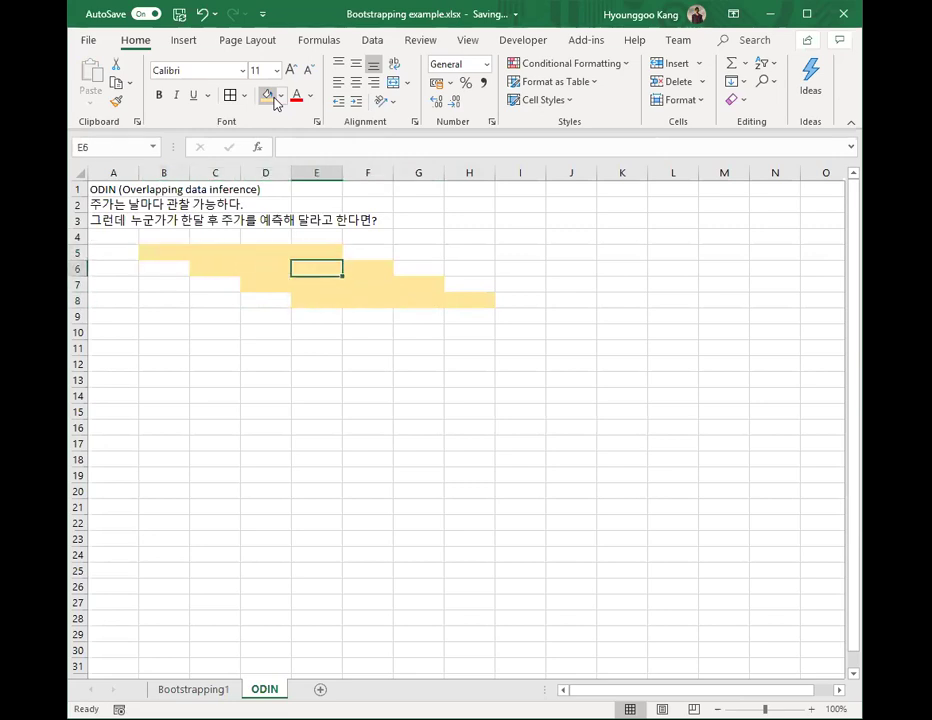
pyautogui.press('Right')
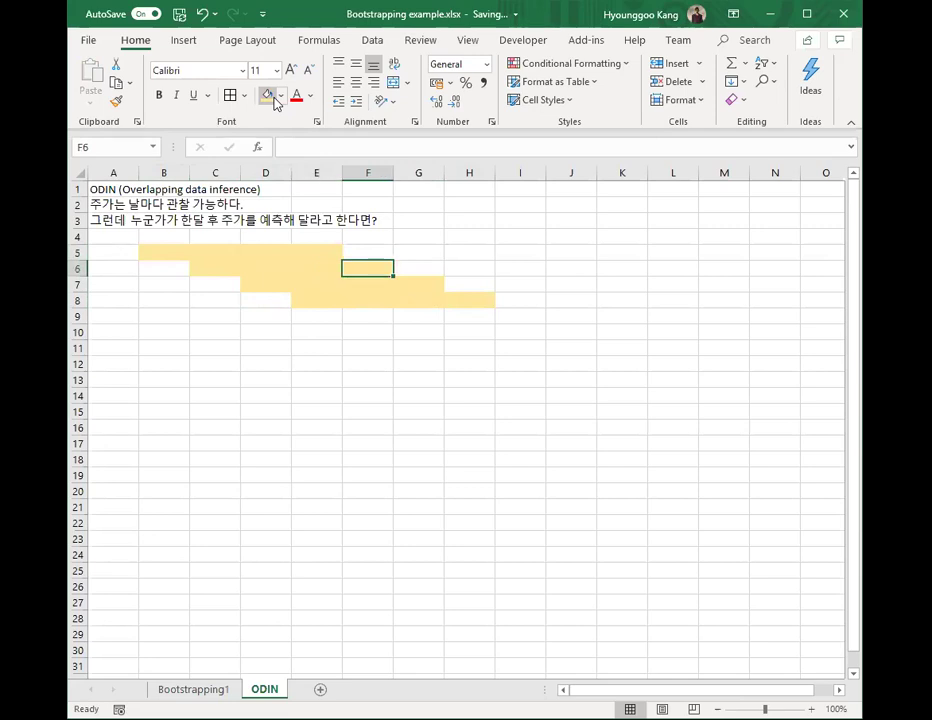
pyautogui.press('Up')
pyautogui.press('Left')
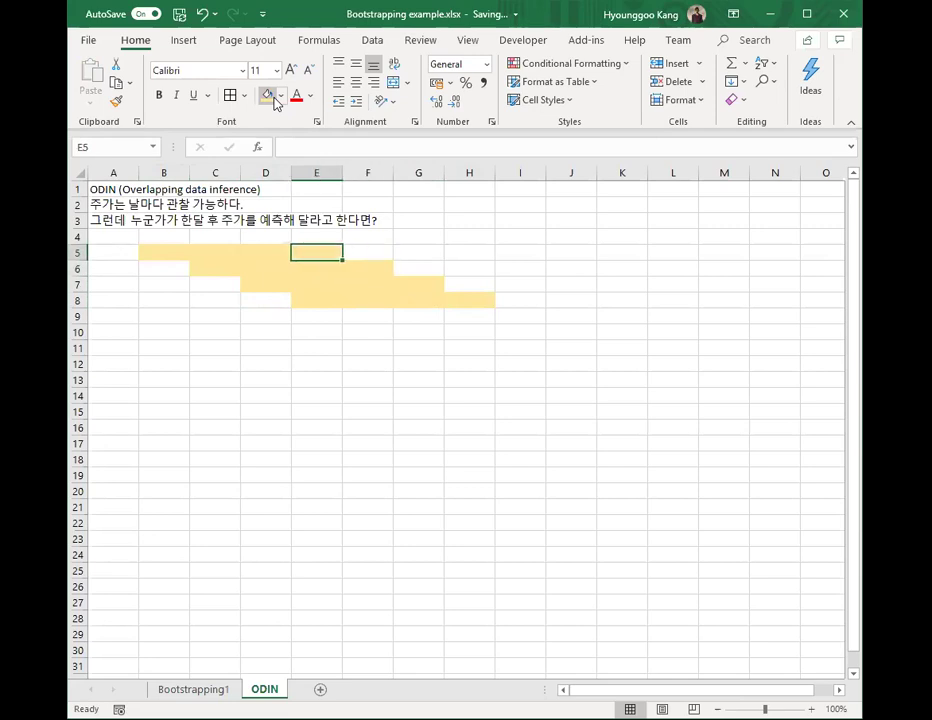
pyautogui.hotkey('shift', 'Down')
pyautogui.hotkey('shift', 'Down')
pyautogui.hotkey('shift', 'Down')
pyautogui.press('Left')
pyautogui.hotkey('shift', 'Down')
pyautogui.hotkey('shift', 'Down')
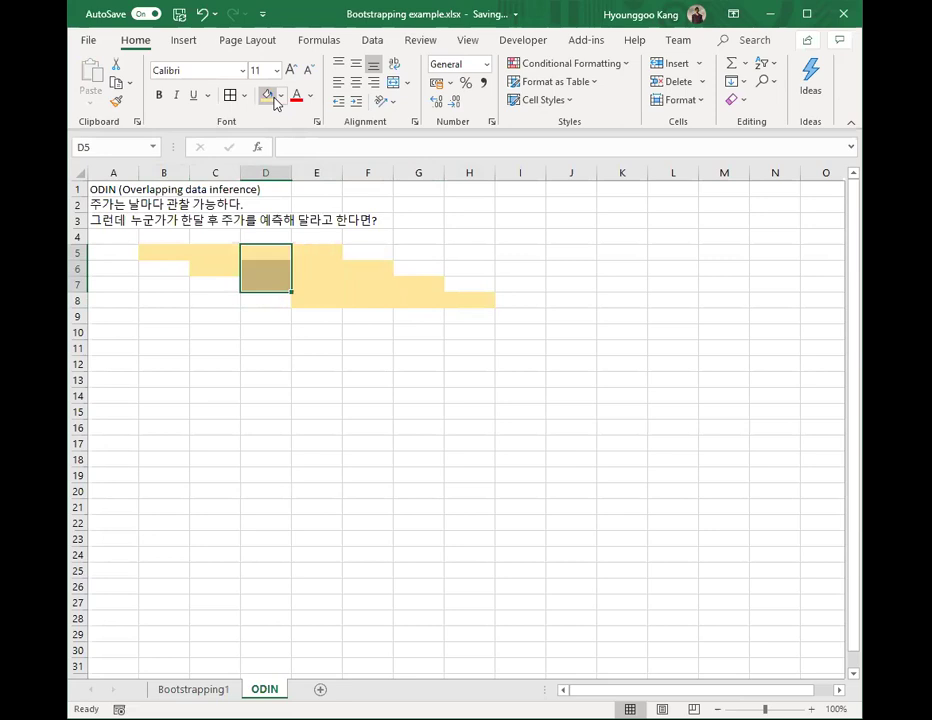
pyautogui.press('Right')
pyautogui.press('Right')
pyautogui.press('Right')
pyautogui.press('Right')
pyautogui.hotkey('ctrl', 'c')
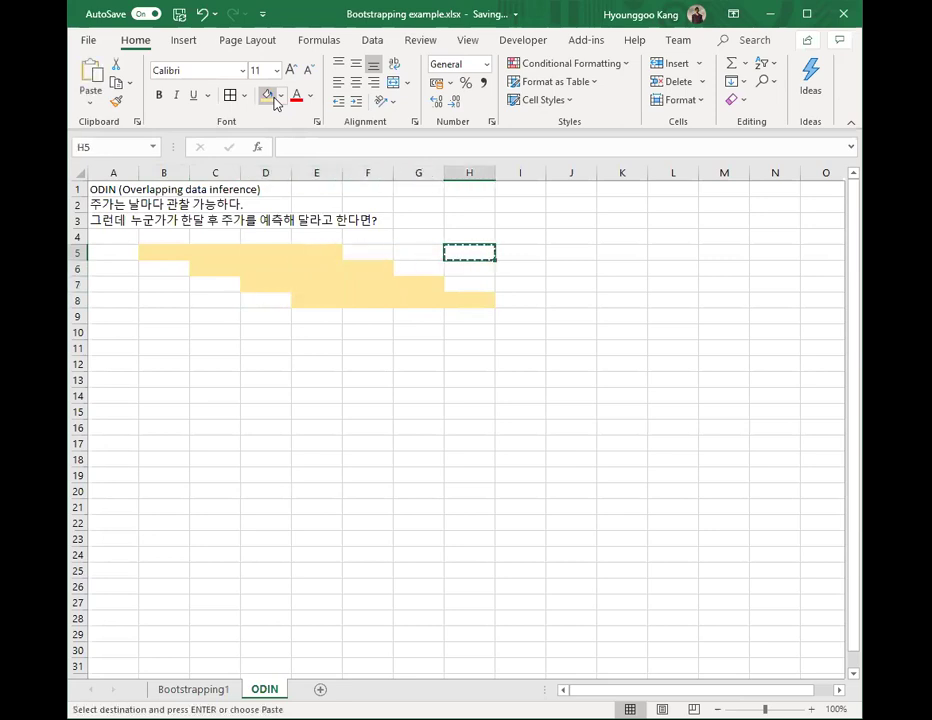
pyautogui.hotkey('shift', 'Left')
pyautogui.hotkey('shift', 'Left')
pyautogui.hotkey('shift', 'Left')
pyautogui.hotkey('shift', 'Left')
pyautogui.hotkey('shift', 'Left')
pyautogui.hotkey('shift', 'Left')
pyautogui.hotkey('shift', 'Left')
pyautogui.hotkey('shift', 'Down')
pyautogui.hotkey('shift', 'Down')
pyautogui.hotkey('shift', 'Down')
pyautogui.hotkey('shift', 'Down')
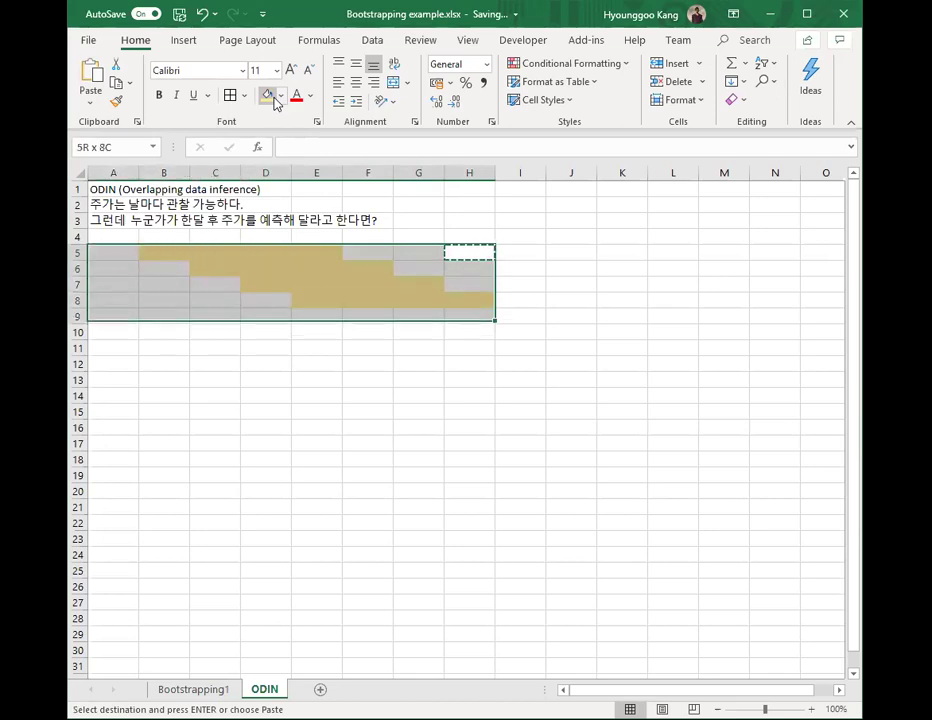
pyautogui.press('Escape')
pyautogui.press('Up')
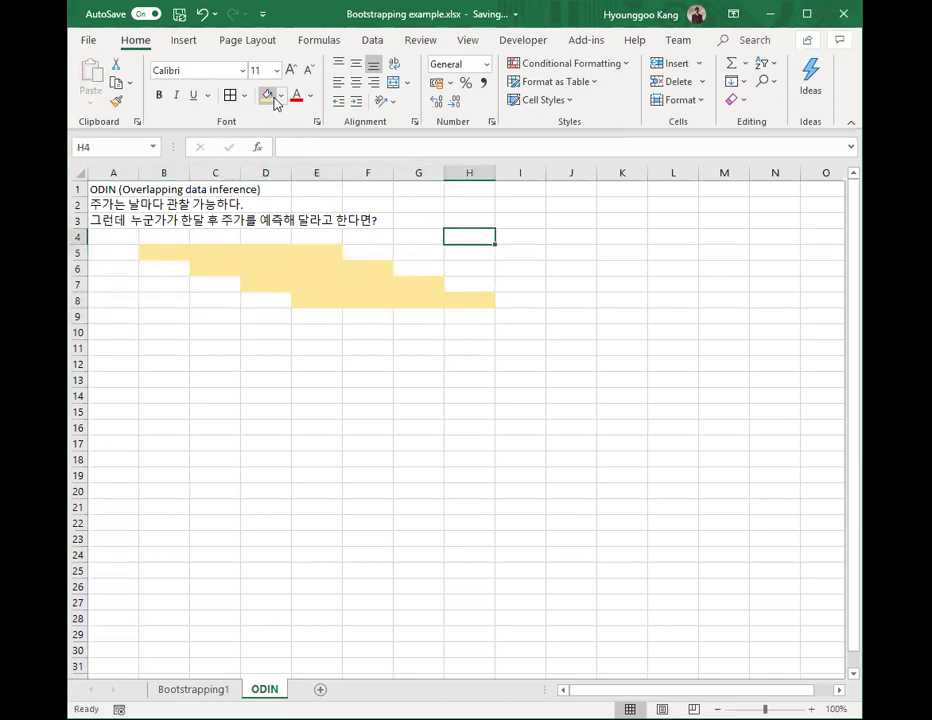
# - Clear the yellow blocks by pasting the blank cell H4 over the range B4:H8
pyautogui.hotkey('ctrl', 'c')
pyautogui.hotkey('shift', 'Left')
pyautogui.hotkey('shift', 'Left')
pyautogui.hotkey('shift', 'Left')
pyautogui.hotkey('shift', 'Left')
pyautogui.hotkey('shift', 'Left')
pyautogui.hotkey('shift', 'Left')
pyautogui.hotkey('shift', 'Down')
pyautogui.hotkey('shift', 'Down')
pyautogui.hotkey('shift', 'Down')
pyautogui.hotkey('shift', 'Down')
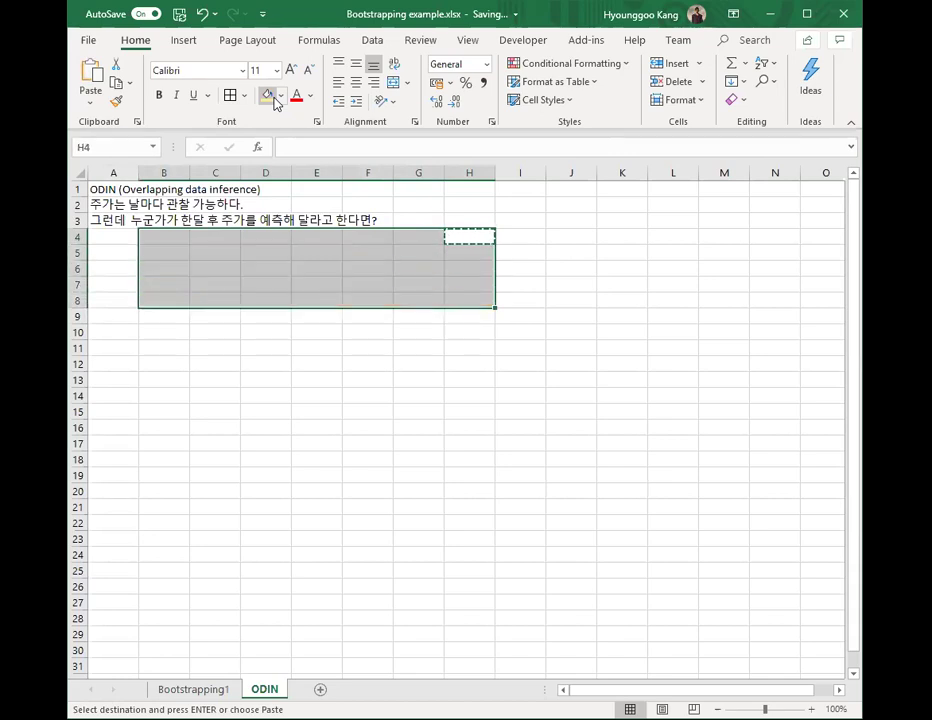
pyautogui.press('Down')
pyautogui.press('Escape')
# - Enter the note "Suppose we have weekly data and aim to estimate a monthly model!" in cell A4
pyautogui.press('Up')
pyautogui.press('Left')
pyautogui.press('Left')
pyautogui.press('Left')
pyautogui.press('Left')
pyautogui.press('Left')
pyautogui.press('Left')
pyautogui.press('Left')
pyautogui.write('Su')
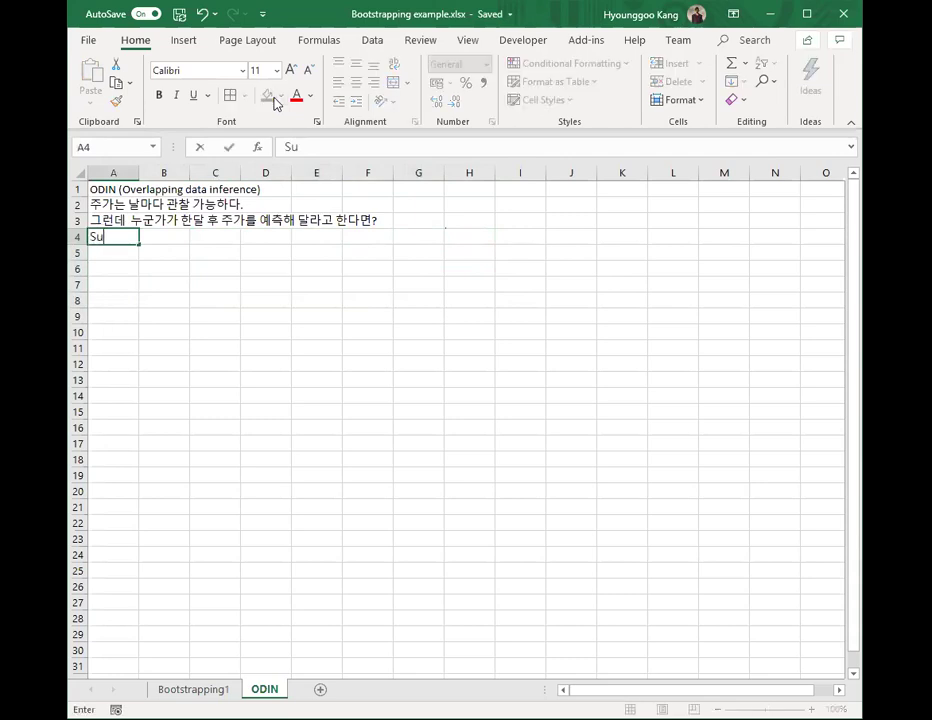
pyautogui.write('ppose  we hav')
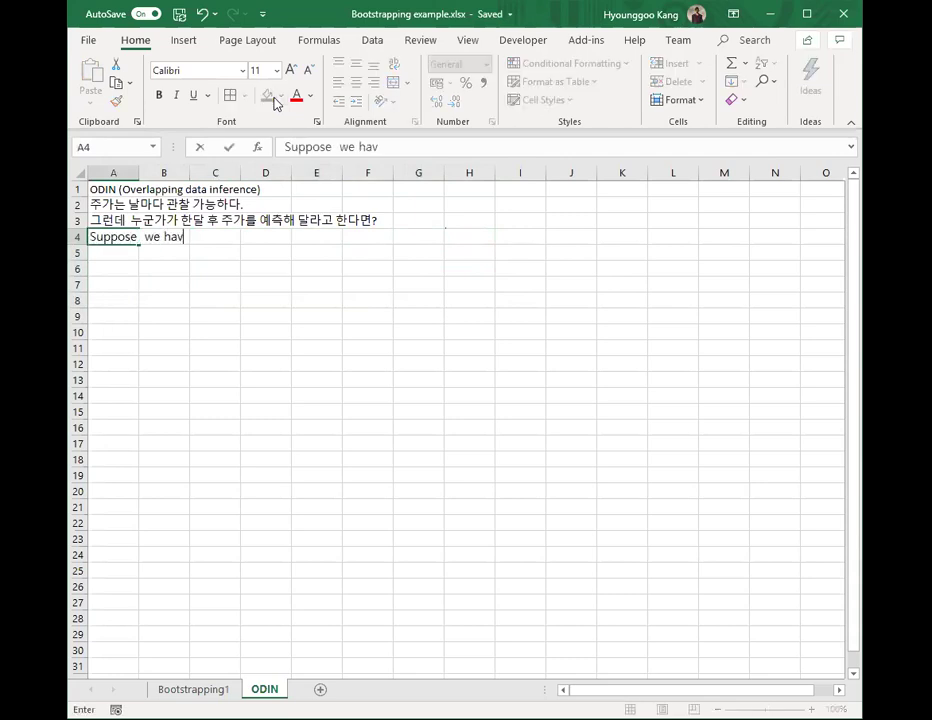
pyautogui.write('e  weekly dat')
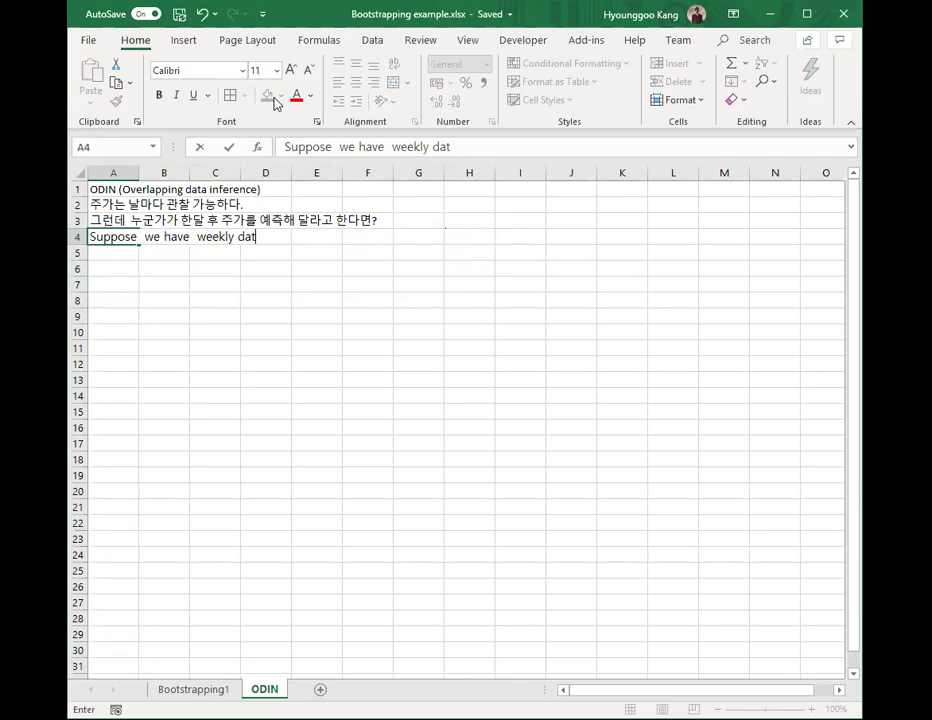
pyautogui.write('a and aim to es')
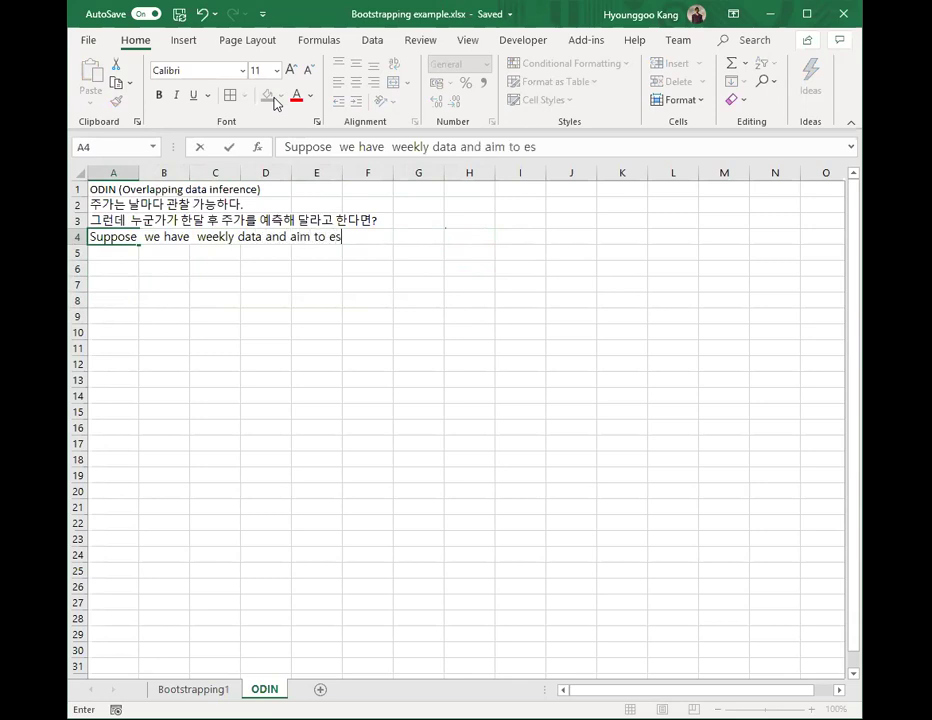
pyautogui.write('timate a momnth')
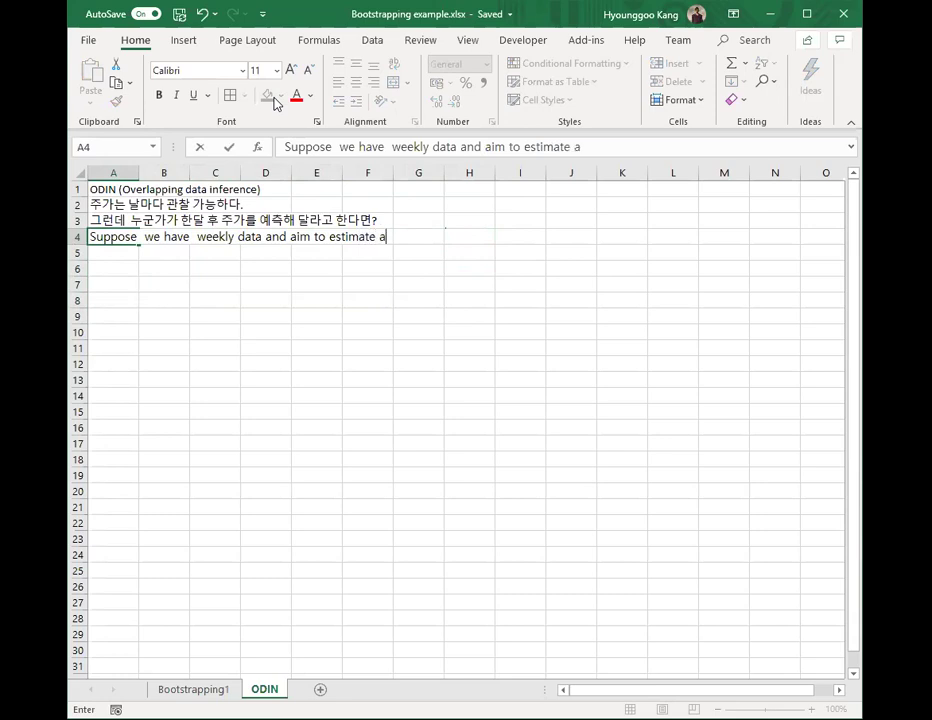
pyautogui.press('BackSpace')
pyautogui.press('BackSpace')
pyautogui.press('BackSpace')
pyautogui.press('BackSpace')
pyautogui.write('nthly model!')
pyautogui.press('Return')
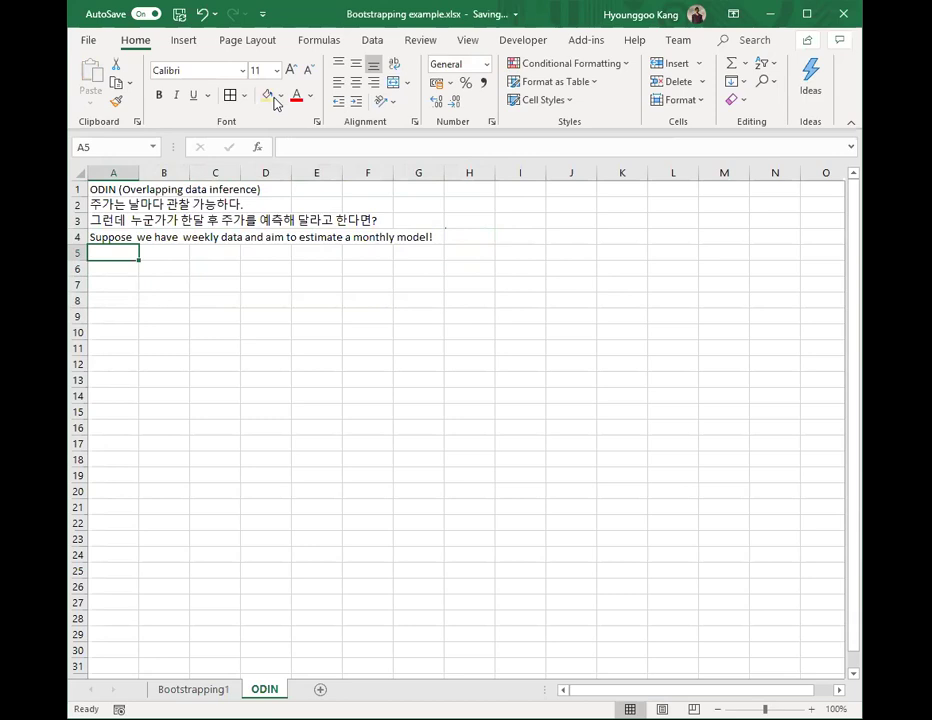
# - Enter the heading "Dataset 1: 1st week --> next first week" in cell B6
pyautogui.press('Right')
pyautogui.press('Down')
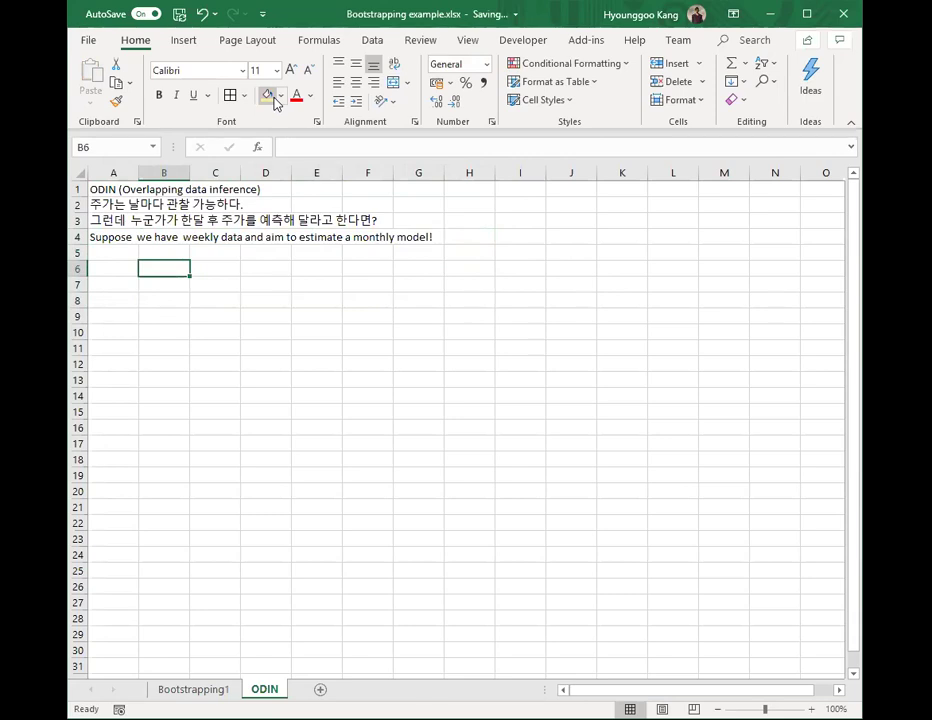
pyautogui.write('Datas')
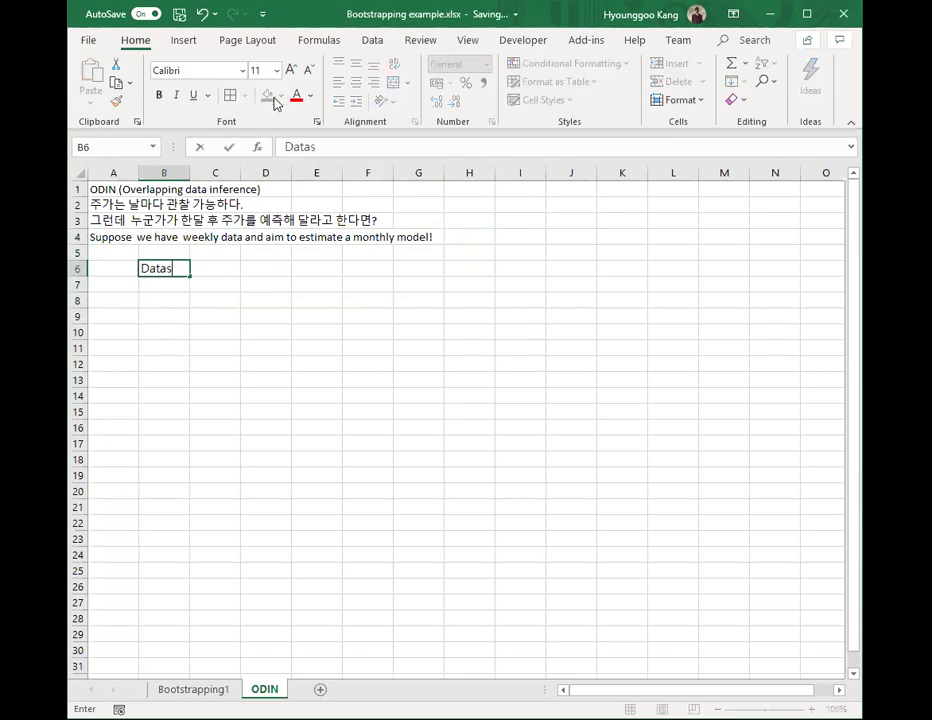
pyautogui.write('et 1: 1st week ')
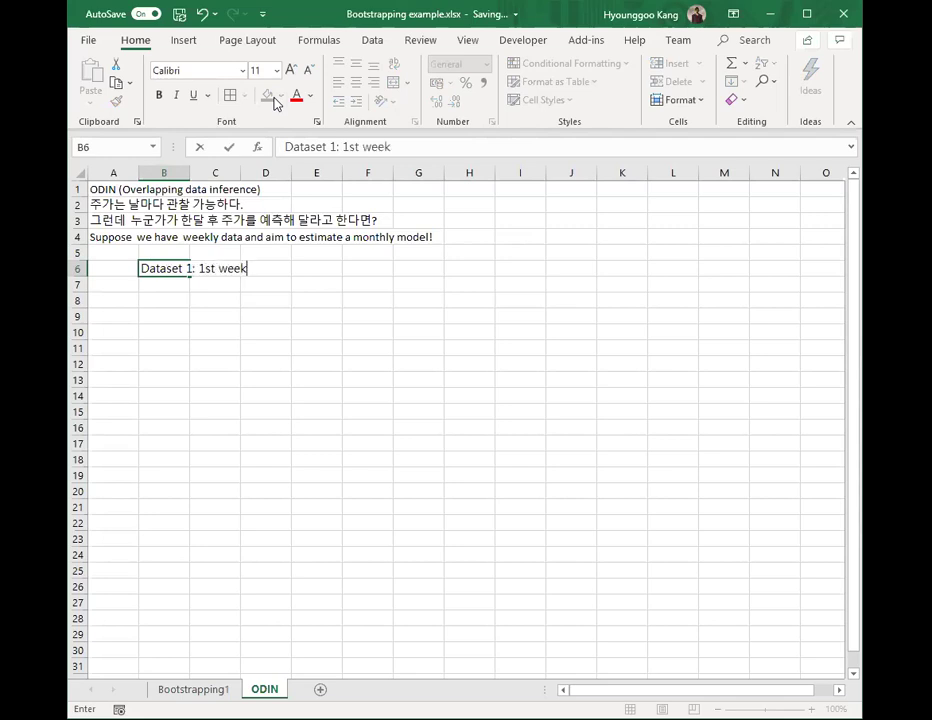
pyautogui.write('--> next first week')
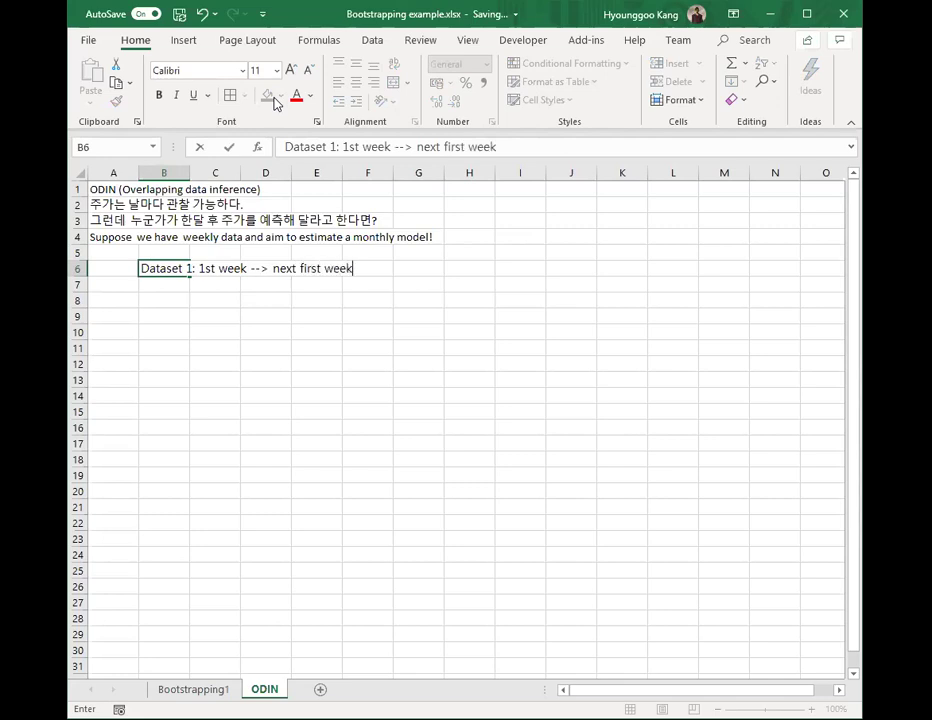
pyautogui.press('Return')
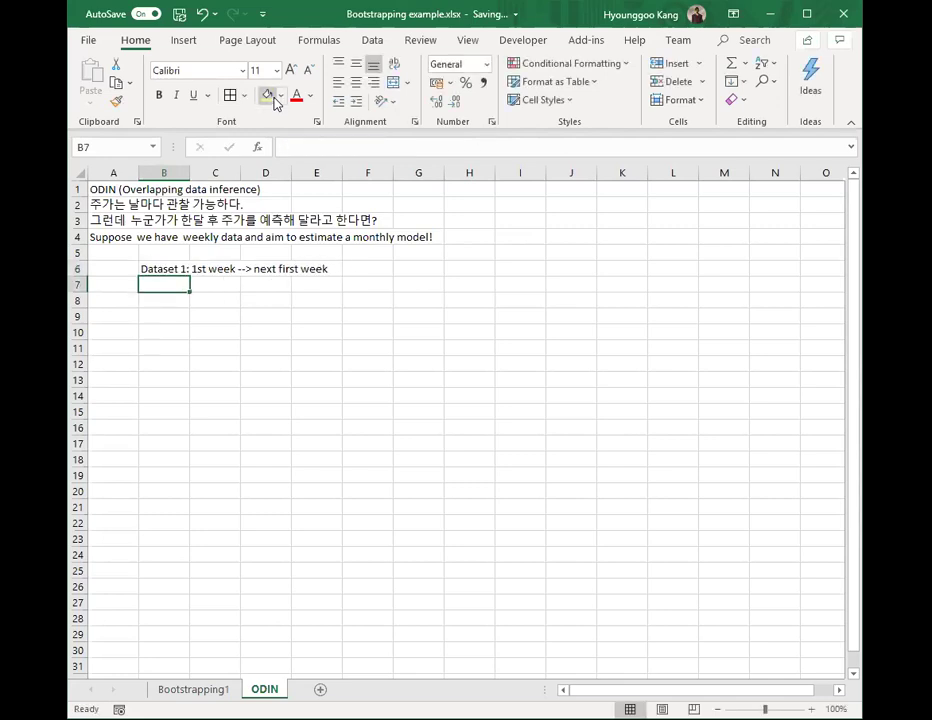
# - Enter the heading "Datset 2: 2nd --> next 2nd week" in cell G6
pyautogui.press('Up')
pyautogui.press('Right')
pyautogui.press('Right')
pyautogui.press('Right')
pyautogui.press('Right')
pyautogui.press('Right')
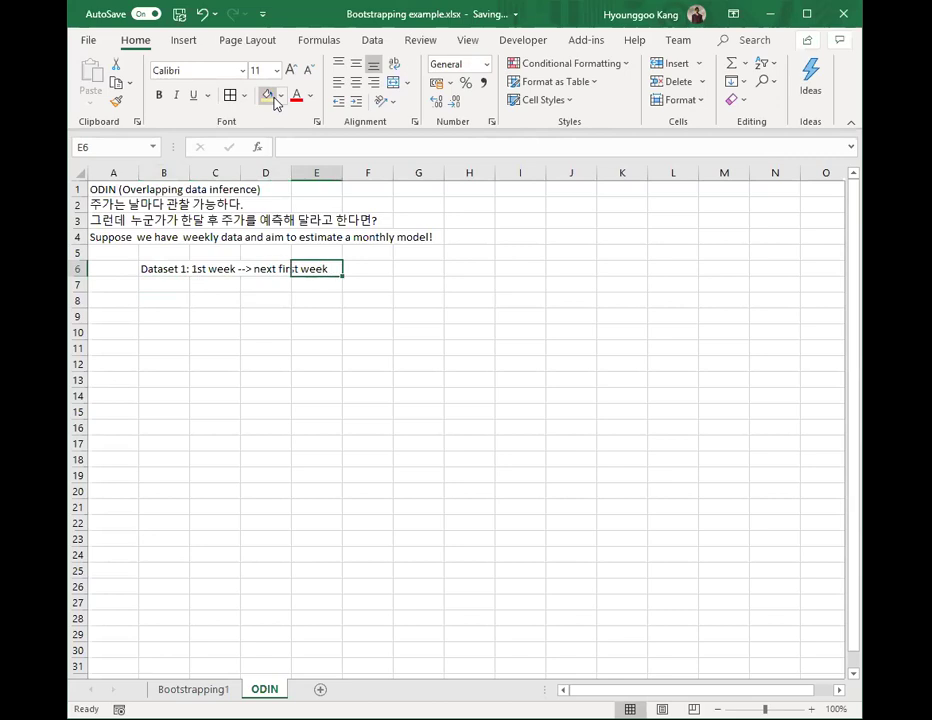
pyautogui.write('Dat')
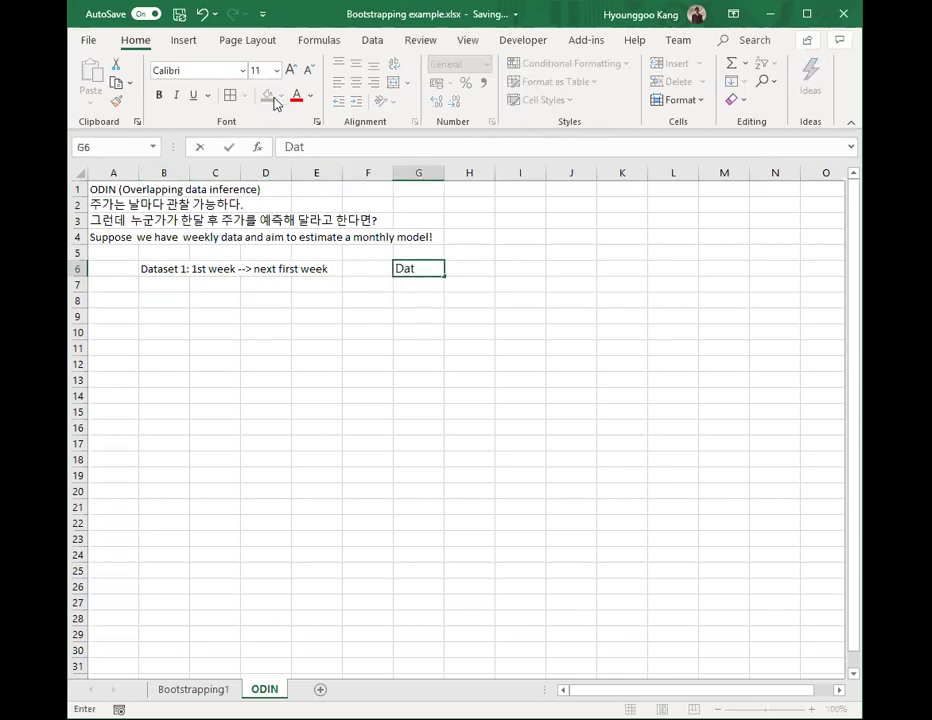
pyautogui.write('set2')
pyautogui.press('BackSpace')
pyautogui.write('2: 2nd ')
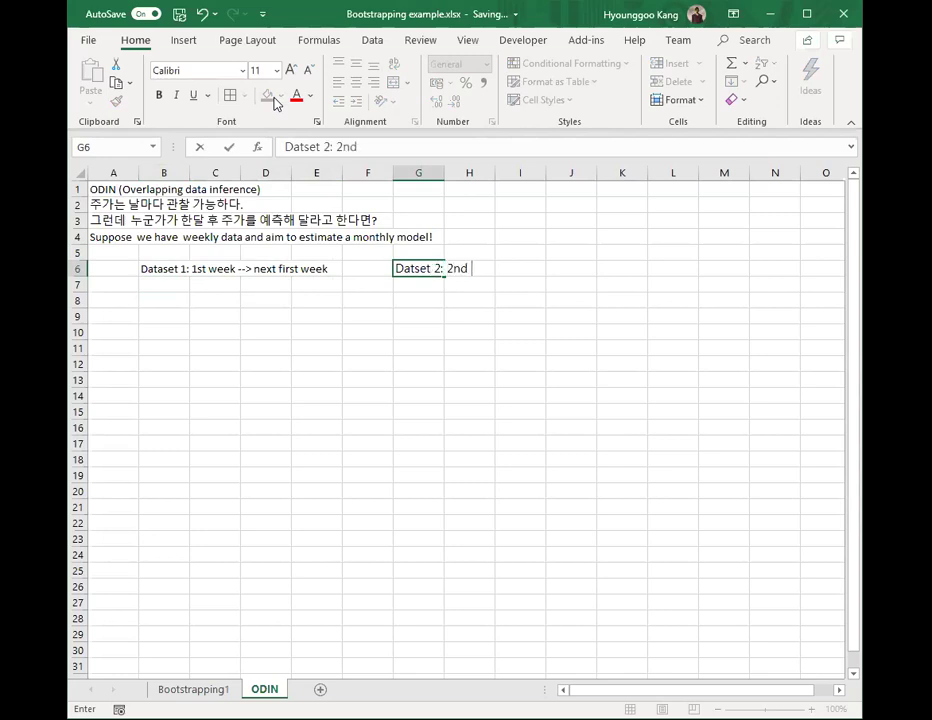
pyautogui.write('--> next 2nd week')
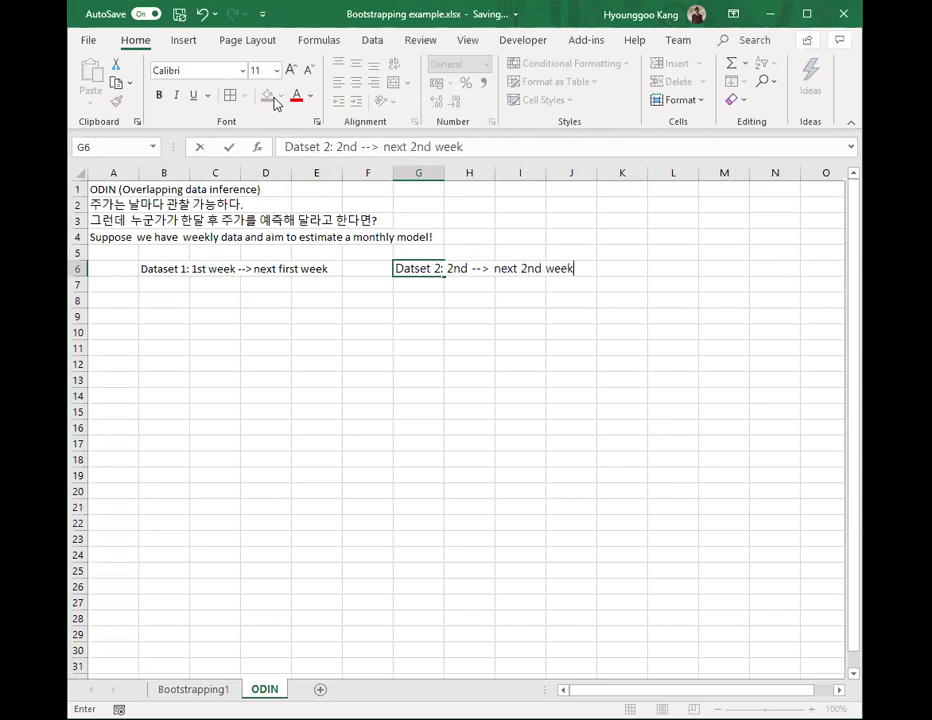
pyautogui.press('Return')
# - Enter the heading "Dataset 3: 3rd --> next 3rd" in cell K6
pyautogui.press('Right')
pyautogui.press('Up')
pyautogui.press('Right')
pyautogui.press('Right')
pyautogui.write('Datase')
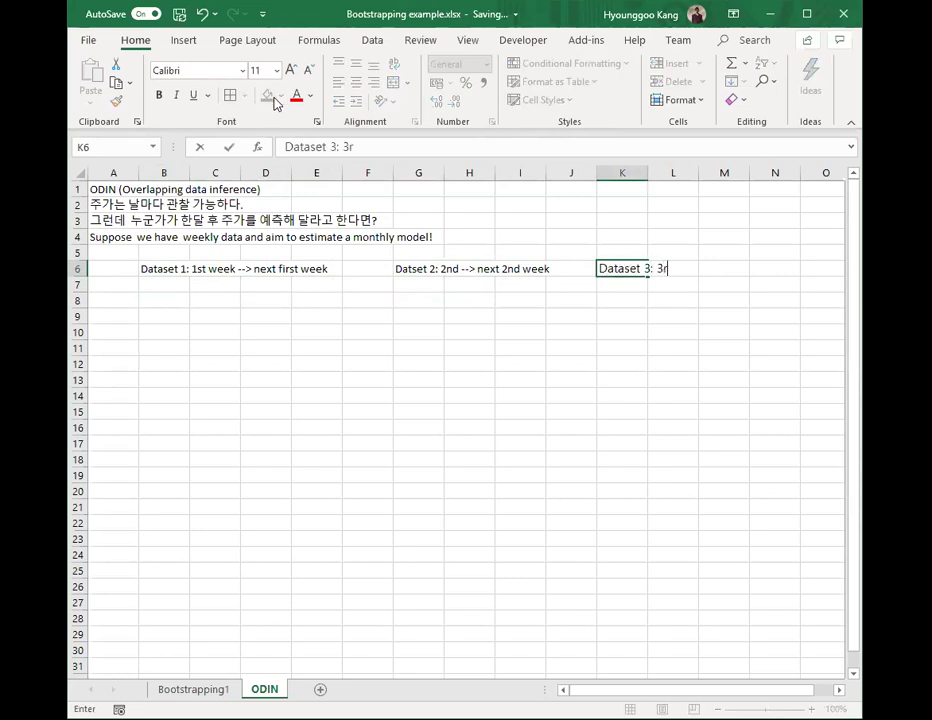
pyautogui.write('t 3: 3rd --> next 34r')
pyautogui.press('Return')
pyautogui.press('Up')
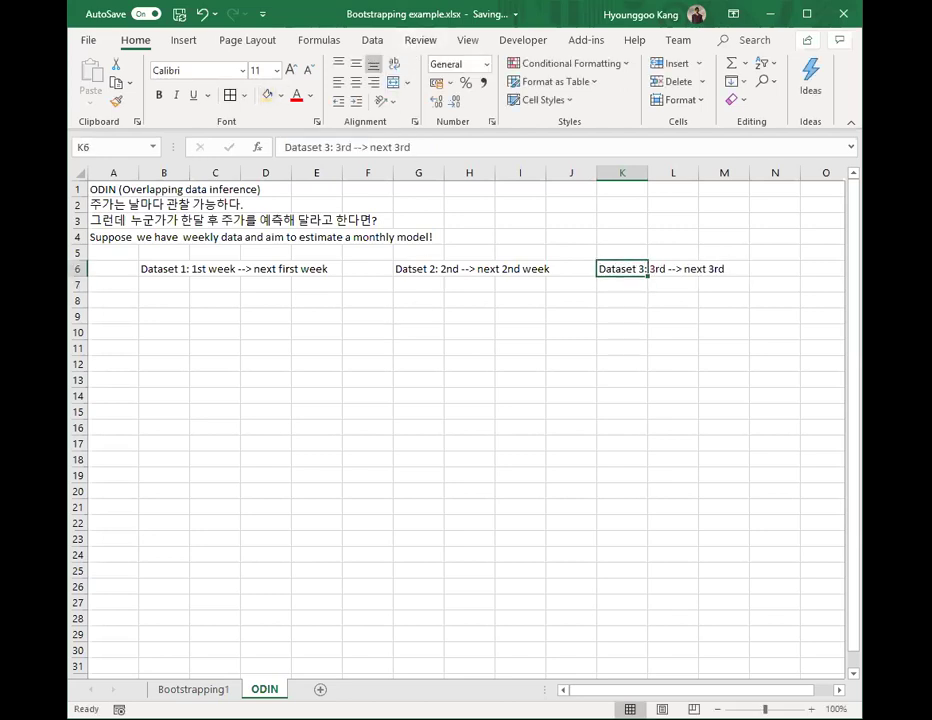
# - Enter the heading "Dataset 4" in cell O6
pyautogui.click(784, 268)
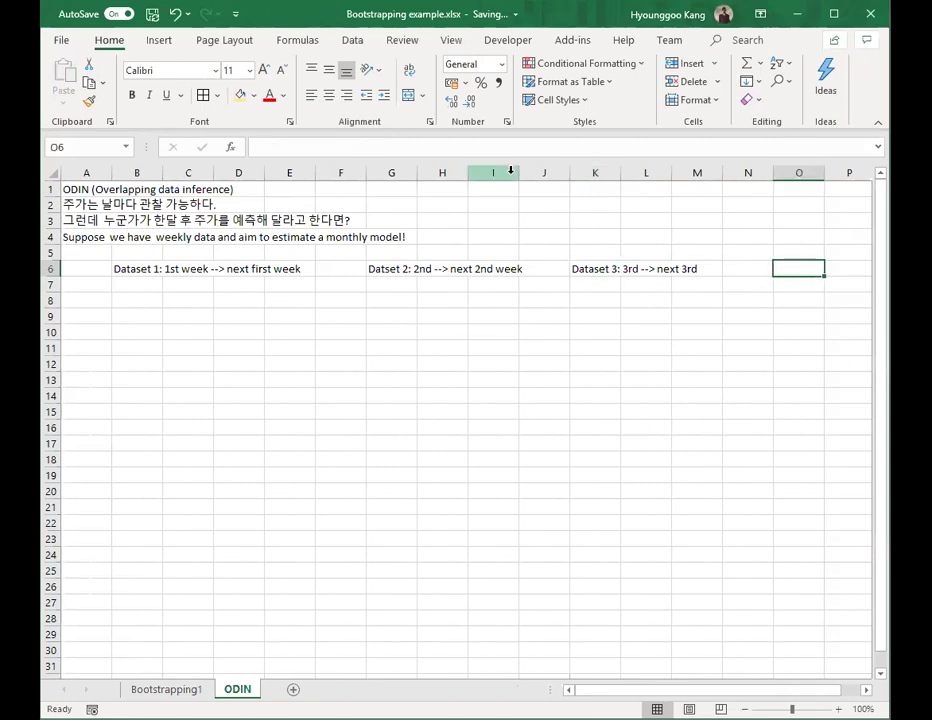
pyautogui.press('Left')
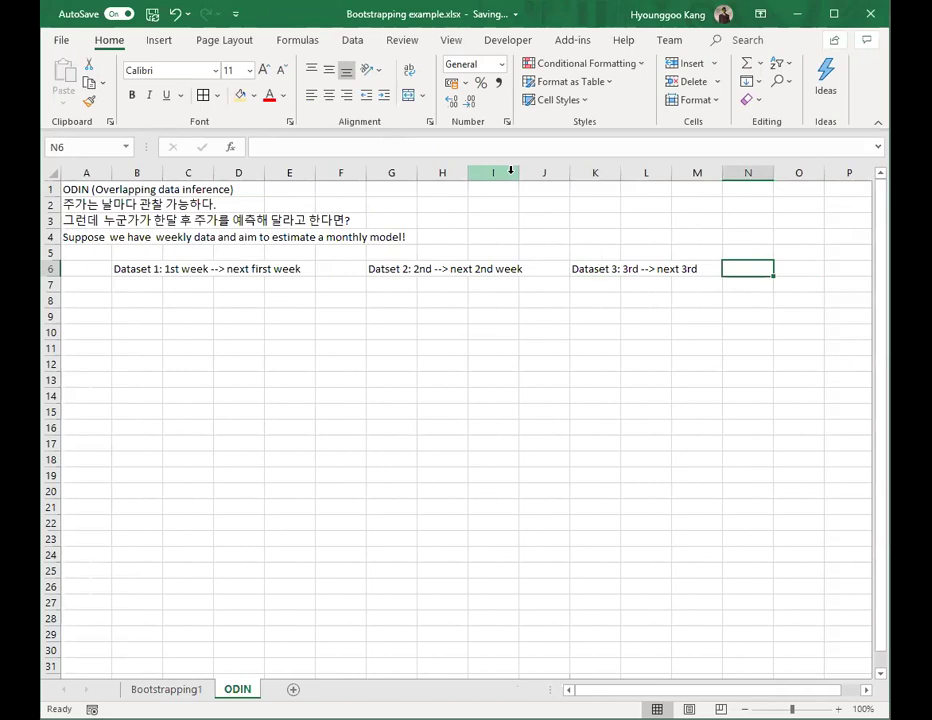
pyautogui.press('Right')
pyautogui.write('Dataset 3')
pyautogui.press('Return')
pyautogui.press('Up')
pyautogui.write('Datase')
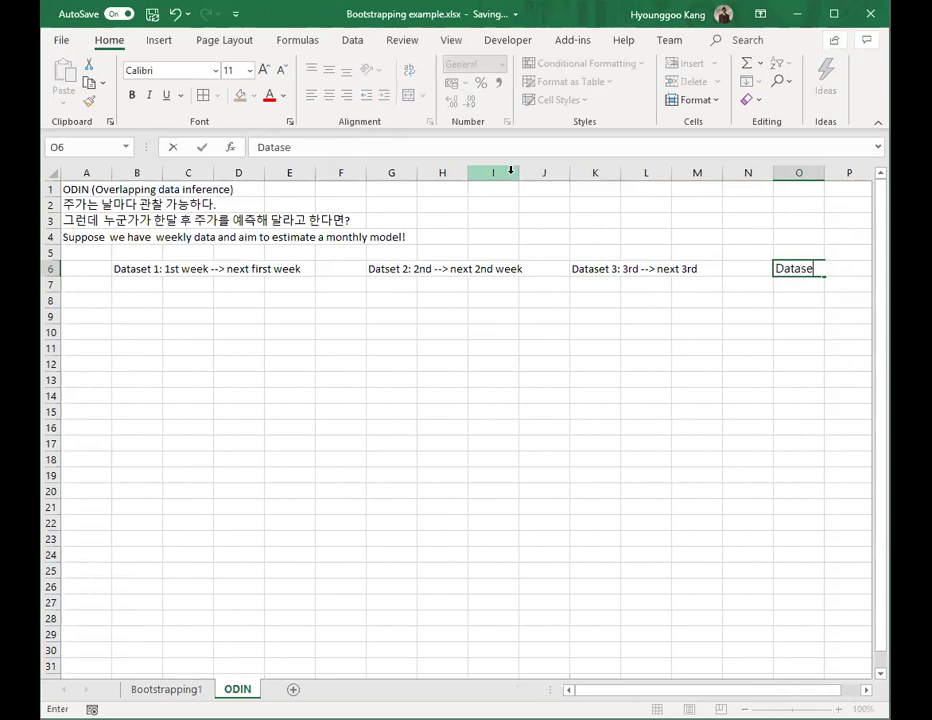
pyautogui.write('t 4')
pyautogui.press('Return')
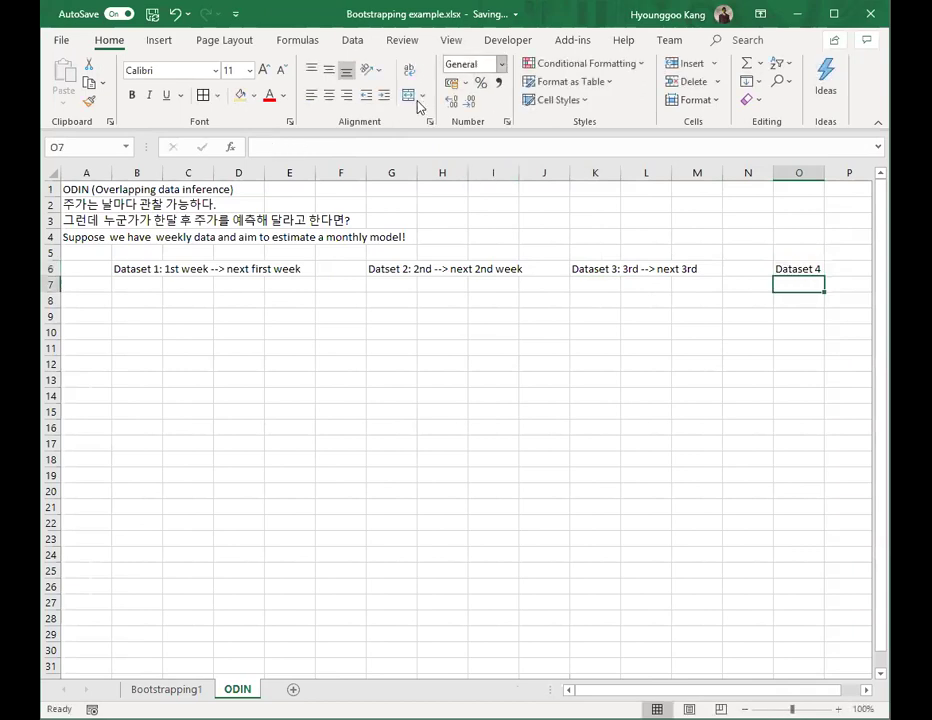
# - Copy the range A1:F18 from the Bootstrapping1 sheet and paste it into the ODIN sheet starting at cell A7
pyautogui.click(165, 689)
pyautogui.moveTo(82, 189); pyautogui.dragTo(352, 462)
pyautogui.hotkey('ctrl', 'c')
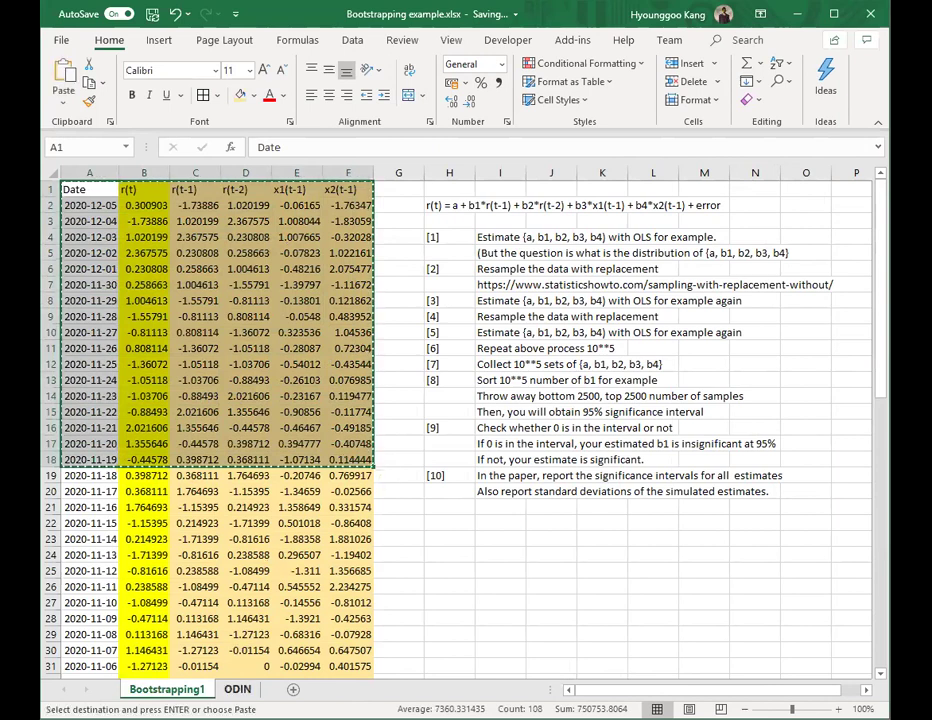
pyautogui.hotkey('ctrl', 'pagedown')
pyautogui.click(75, 287)
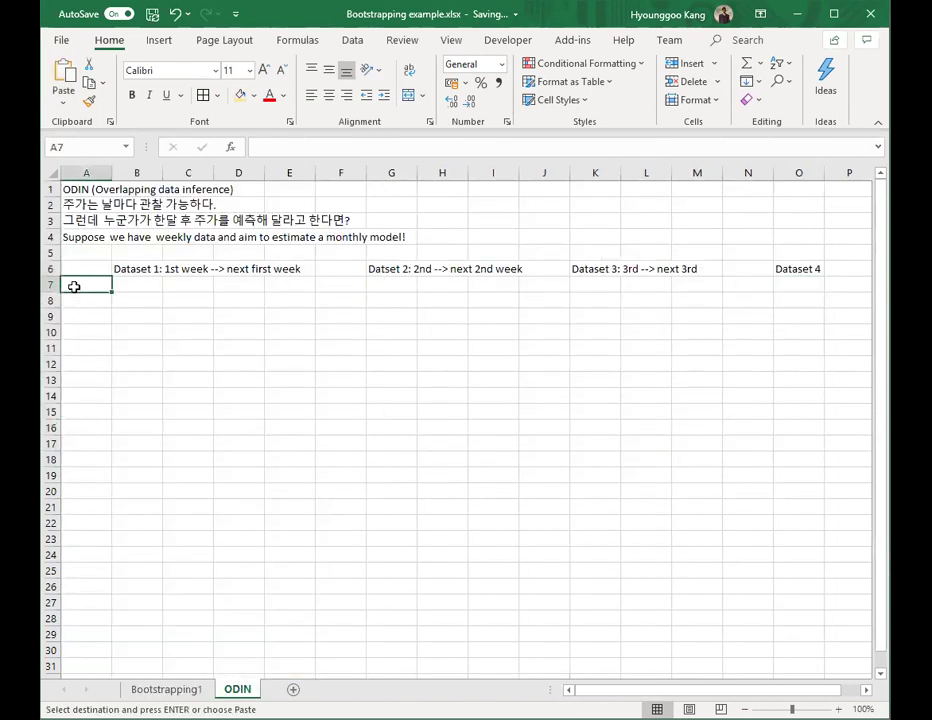
pyautogui.hotkey('ctrl', 'v')
pyautogui.press('Right')
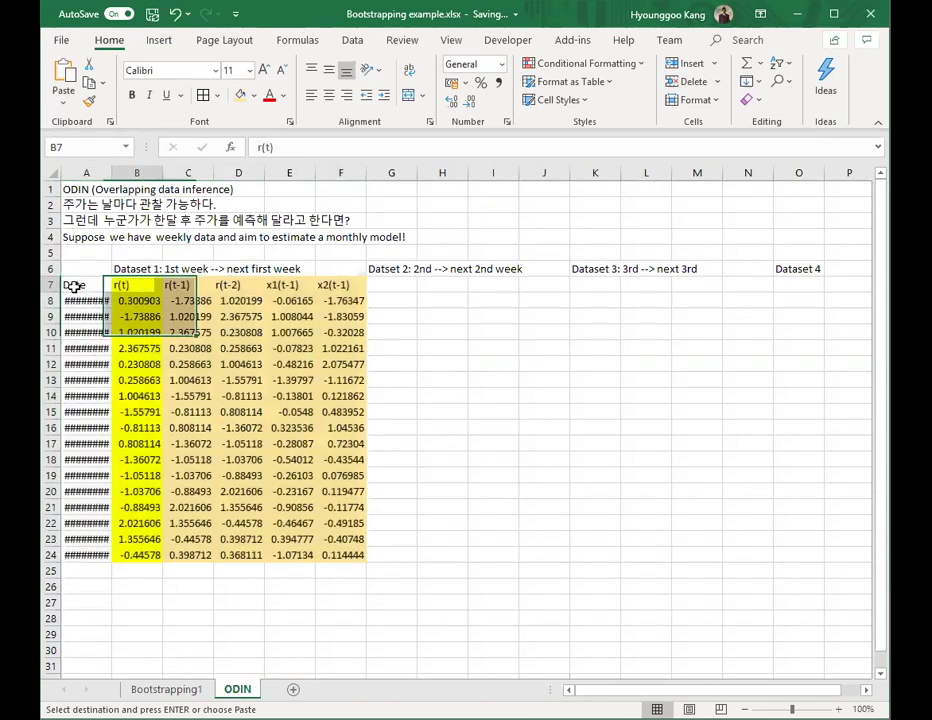
pyautogui.press('Right')
pyautogui.press('Right')
pyautogui.press('Down')
pyautogui.press('Down')
pyautogui.press('Down')
pyautogui.press('Down')
pyautogui.press('Down')
pyautogui.press('Down')
pyautogui.press('Down')
pyautogui.press('Down')
pyautogui.press('Down')
pyautogui.press('Down')
pyautogui.press('Down')
pyautogui.press('Down')
pyautogui.press('Down')
pyautogui.press('Down')
pyautogui.press('Down')
pyautogui.press('Down')
pyautogui.press('Down')
pyautogui.press('Down')
pyautogui.press('Down')
pyautogui.press('Down')
pyautogui.press('Down')
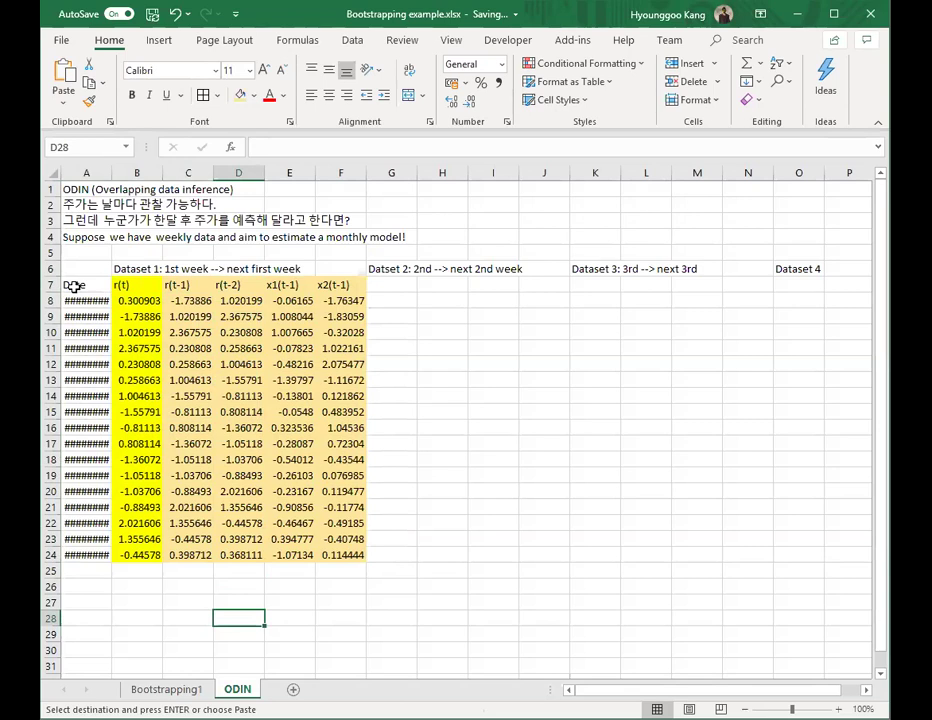
# - Try to replace the first date in cell A8 with the number 1
pyautogui.click(93, 302)
pyautogui.write('1')
pyautogui.press('Return')
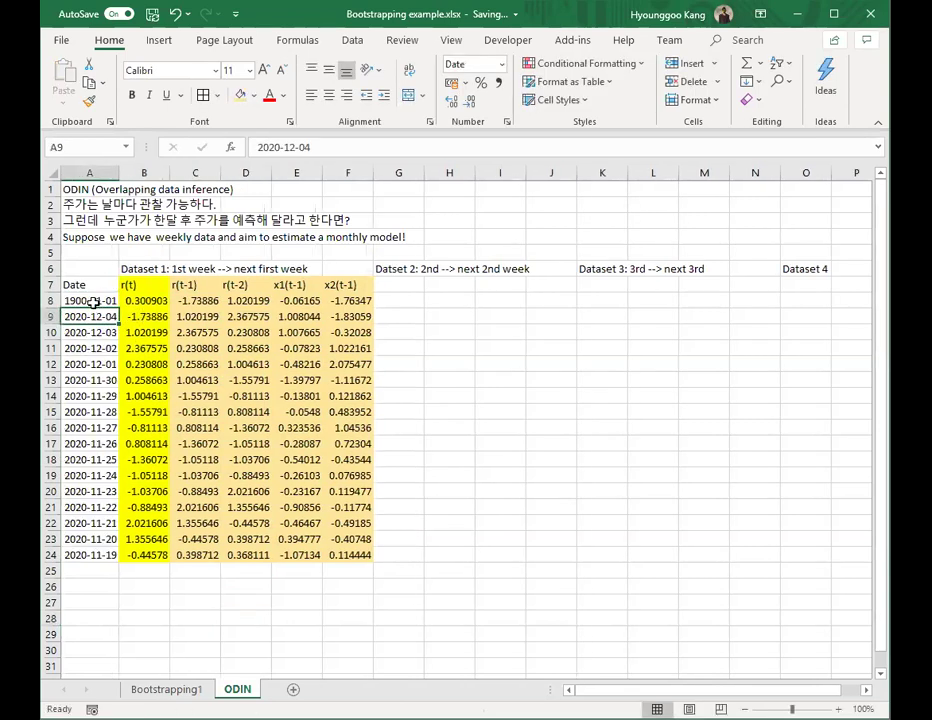
# - Delete the contents of the Date column in cells A8:A24
pyautogui.click(93, 302)
pyautogui.hotkey('shift', 'Down')
pyautogui.hotkey('shift', 'Down')
pyautogui.hotkey('shift', 'Down')
pyautogui.hotkey('shift', 'Down')
pyautogui.hotkey('shift', 'Down')
pyautogui.hotkey('shift', 'Down')
pyautogui.hotkey('shift', 'Down')
pyautogui.hotkey('shift', 'Down')
pyautogui.hotkey('shift', 'Down')
pyautogui.hotkey('shift', 'Down')
pyautogui.hotkey('shift', 'Down')
pyautogui.hotkey('shift', 'Down')
pyautogui.hotkey('shift', 'Down')
pyautogui.hotkey('shift', 'Down')
pyautogui.hotkey('shift', 'Down')
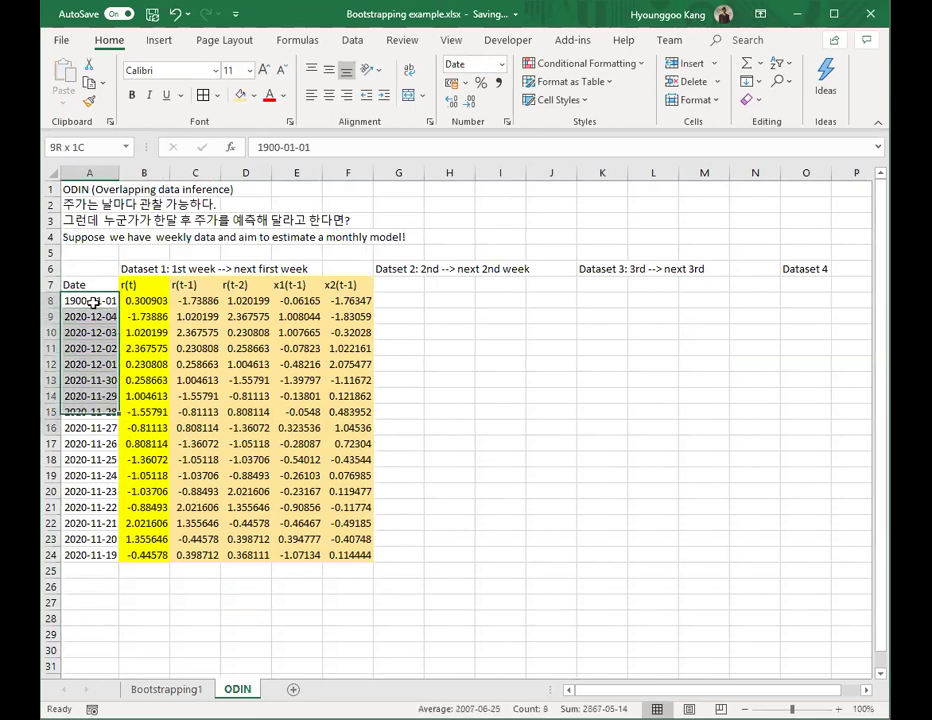
pyautogui.hotkey('shift', 'Down')
pyautogui.press('Delete')
# - Enter 1 in the emptied cell A8 below the Date header
pyautogui.click(93, 302)
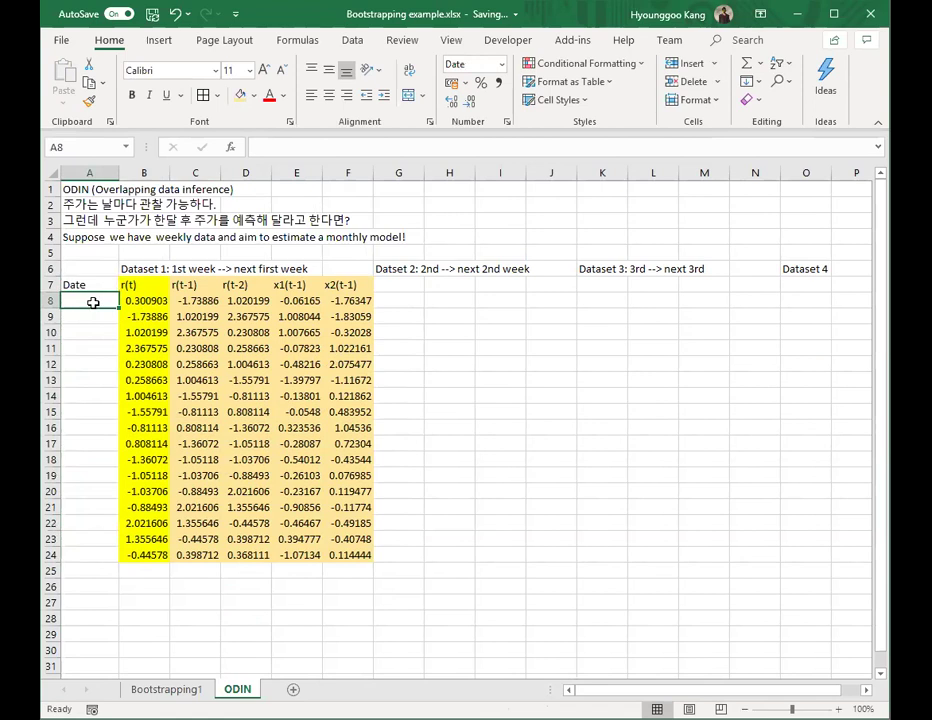
pyautogui.write('0-0')
pyautogui.write('1')
pyautogui.press('Return')
pyautogui.click(93, 302)
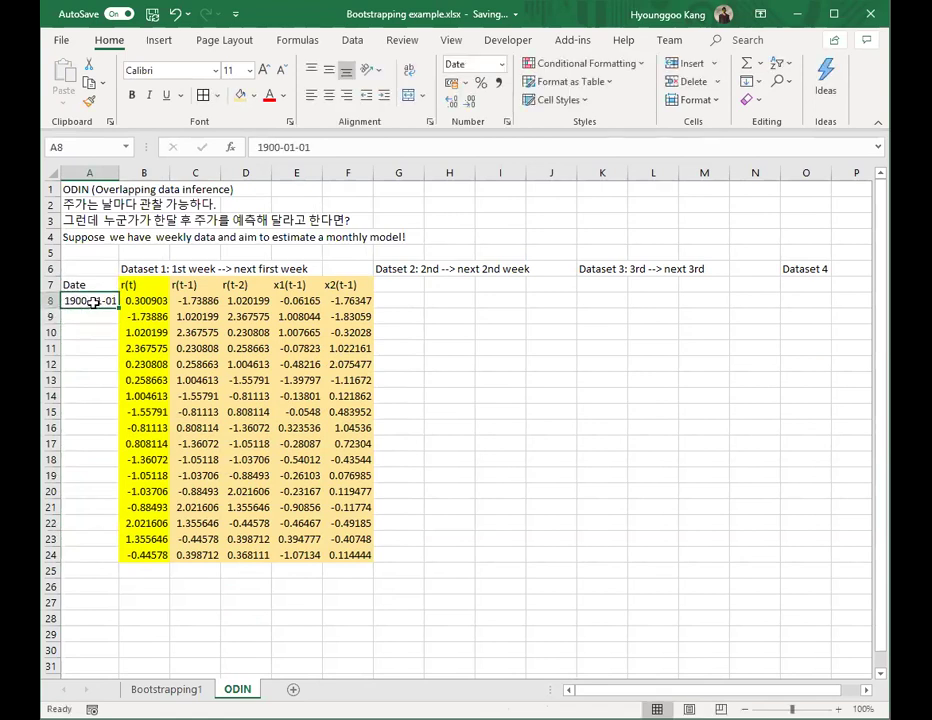
# - Copy the blank cell B28 and paste it over A8:A28 to clear the contents and date formatting
pyautogui.press('Down')
pyautogui.press('Down')
pyautogui.press('Down')
pyautogui.click(93, 302)
pyautogui.press('Down')
pyautogui.click(93, 302)
pyautogui.press('Down')
pyautogui.press('Down')
pyautogui.press('Down')
pyautogui.press('Down')
pyautogui.press('Down')
pyautogui.press('Down')
pyautogui.press('Down')
pyautogui.press('Down')
pyautogui.press('Down')
pyautogui.press('Down')
pyautogui.press('Down')
pyautogui.press('Down')
pyautogui.press('Down')
pyautogui.press('Down')
pyautogui.press('Down')
pyautogui.press('Down')
pyautogui.press('Down')
pyautogui.press('Down')
pyautogui.press('Down')
pyautogui.press('Right')
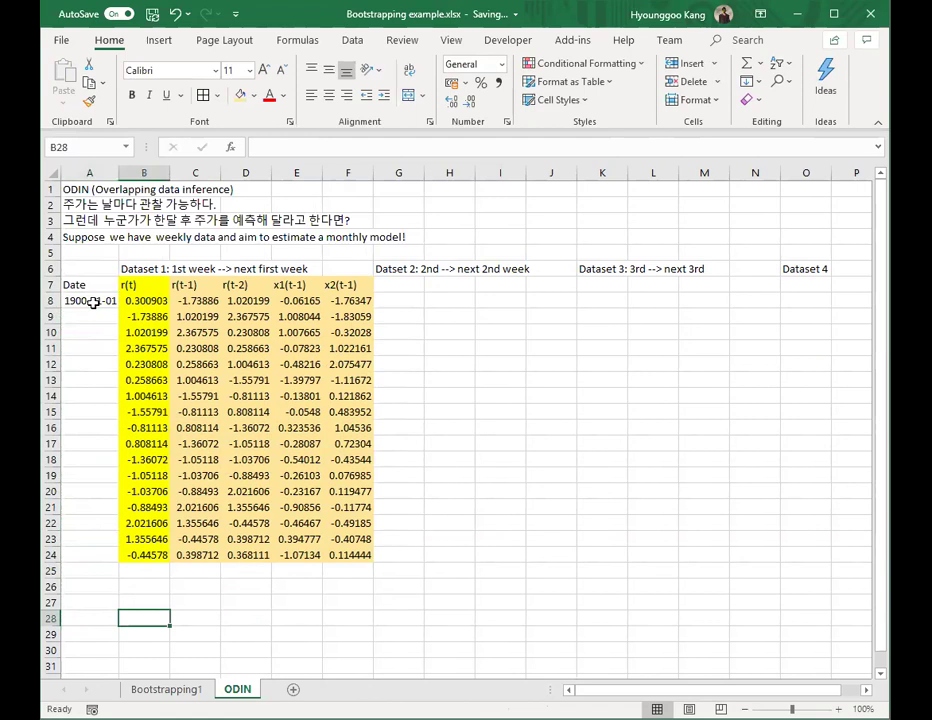
pyautogui.hotkey('ctrl', 'c')
pyautogui.press('Left')
pyautogui.hotkey('shift', 'Up')
pyautogui.hotkey('shift', 'Up')
pyautogui.hotkey('shift', 'Up')
pyautogui.hotkey('shift', 'Up')
pyautogui.hotkey('shift', 'Up')
pyautogui.hotkey('shift', 'Up')
pyautogui.hotkey('shift', 'Up')
pyautogui.hotkey('shift', 'Up')
pyautogui.hotkey('shift', 'Up')
pyautogui.hotkey('shift', 'Up')
pyautogui.hotkey('shift', 'Up')
pyautogui.hotkey('shift', 'Up')
pyautogui.hotkey('shift', 'Up')
pyautogui.hotkey('shift', 'Up')
pyautogui.hotkey('shift', 'Up')
pyautogui.hotkey('shift', 'Up')
pyautogui.hotkey('shift', 'Up')
pyautogui.hotkey('shift', 'Up')
pyautogui.hotkey('shift', 'Up')
pyautogui.hotkey('shift', 'Up')
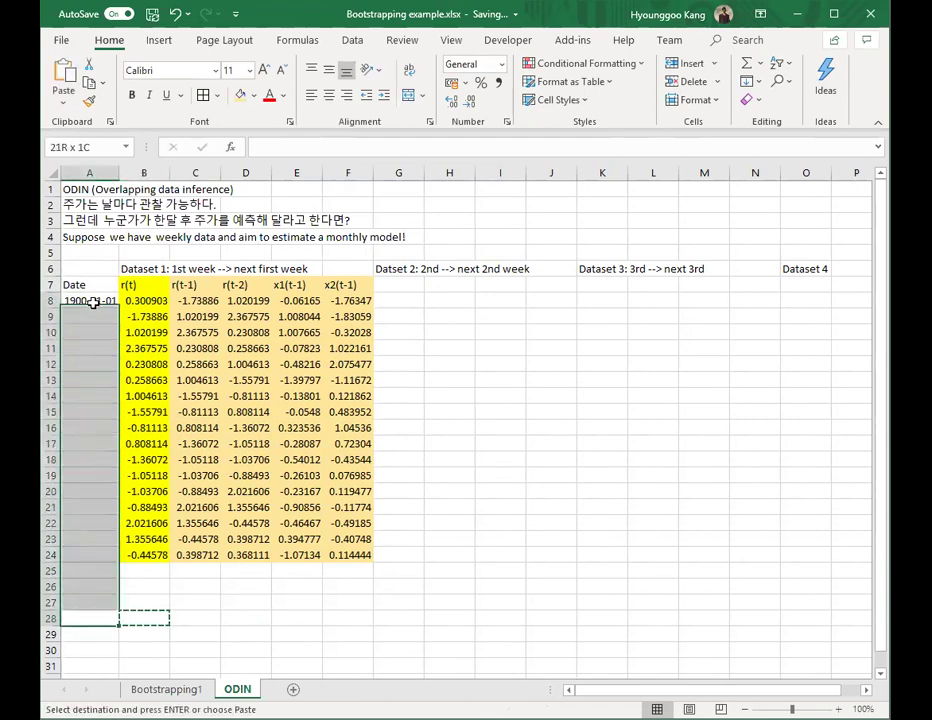
pyautogui.hotkey('ctrl', 'v')
pyautogui.press('Left')
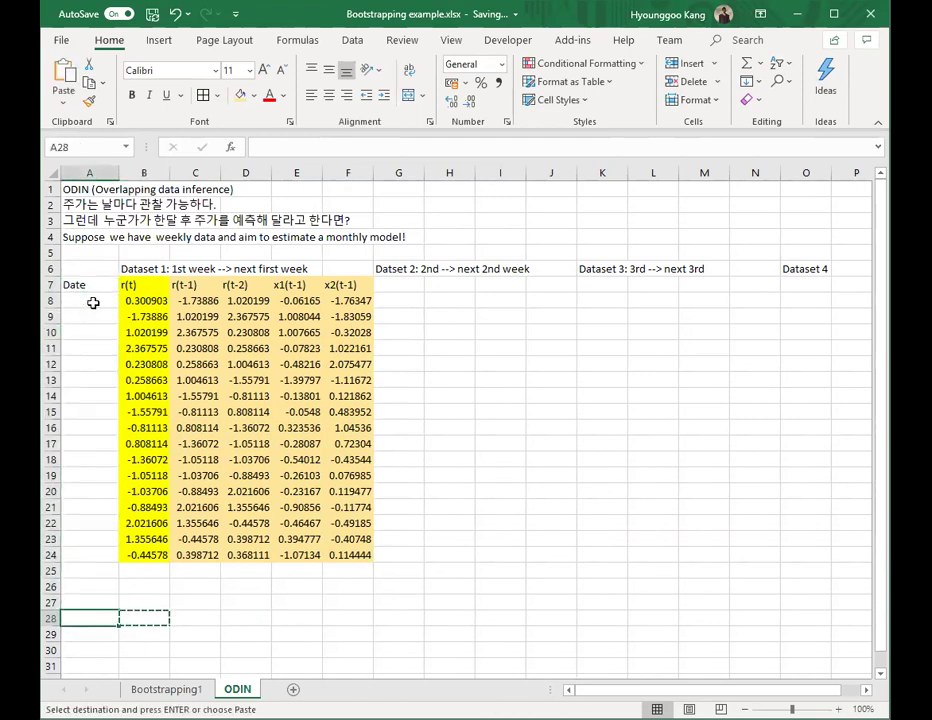
# - Enter 1 in cell A8 and 2 in cell A9 below the Date header
pyautogui.press('Right')
pyautogui.press('Up')
pyautogui.press('Up')
pyautogui.press('Up')
pyautogui.press('Up')
pyautogui.press('Up')
pyautogui.press('Up')
pyautogui.press('Up')
pyautogui.press('Up')
pyautogui.press('Up')
pyautogui.press('Up')
pyautogui.press('Up')
pyautogui.press('Up')
pyautogui.press('Up')
pyautogui.press('Up')
pyautogui.press('Up')
pyautogui.press('Up')
pyautogui.press('Up')
pyautogui.press('Up')
pyautogui.press('Up')
pyautogui.press('Up')
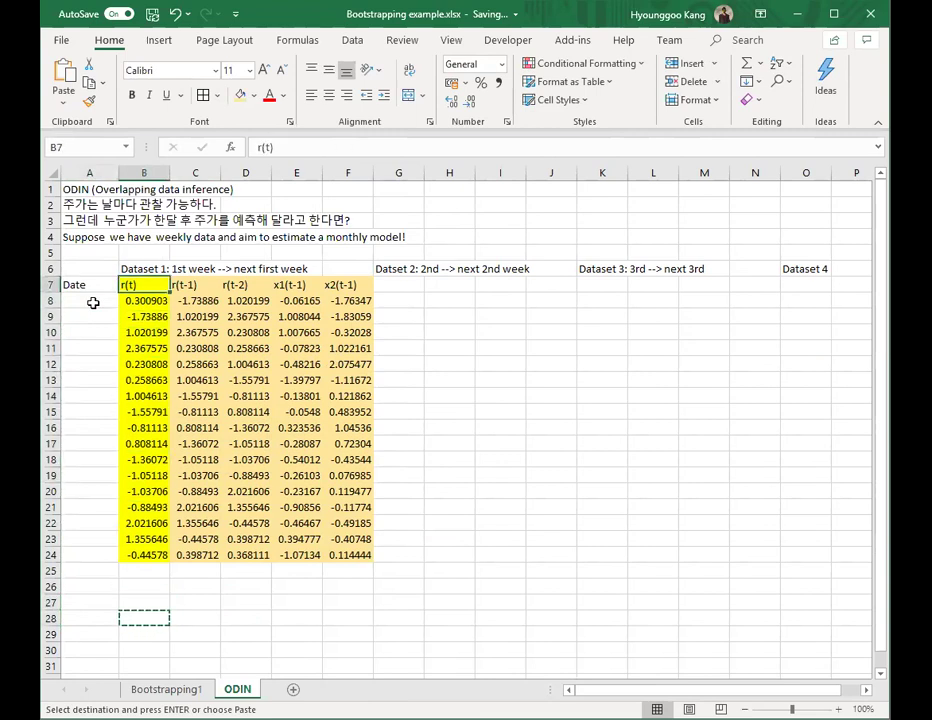
pyautogui.click(93, 302)
pyautogui.write('1')
pyautogui.press('Return')
pyautogui.write('2')
pyautogui.hotkey('ctrl', 'Return')
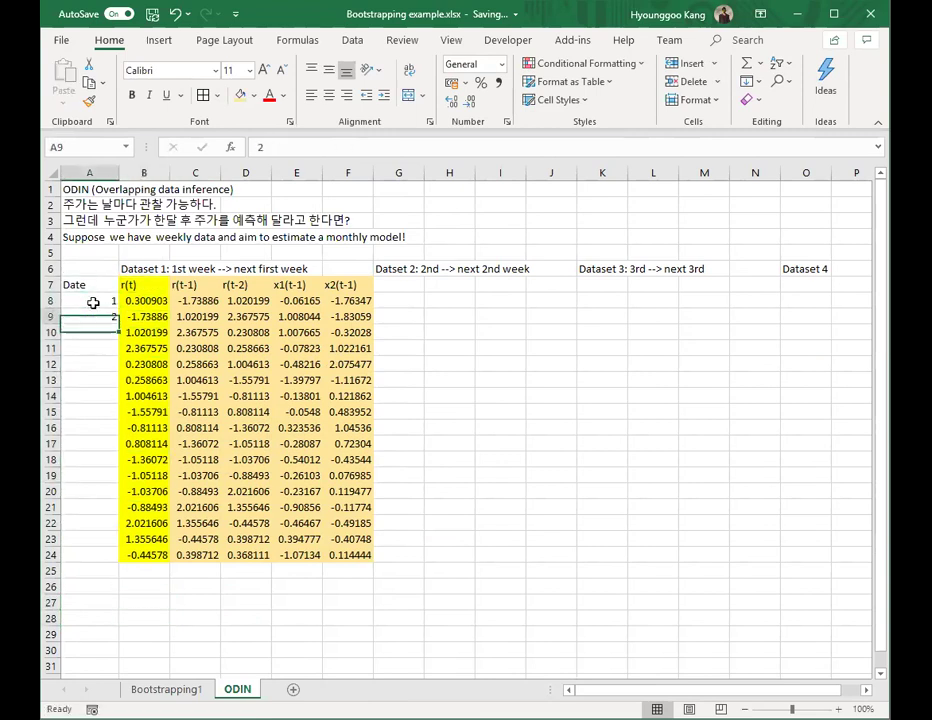
# - Extend the number series from A8:A9 down to A24
pyautogui.click(93, 302)
pyautogui.hotkey('shift', 'Down')
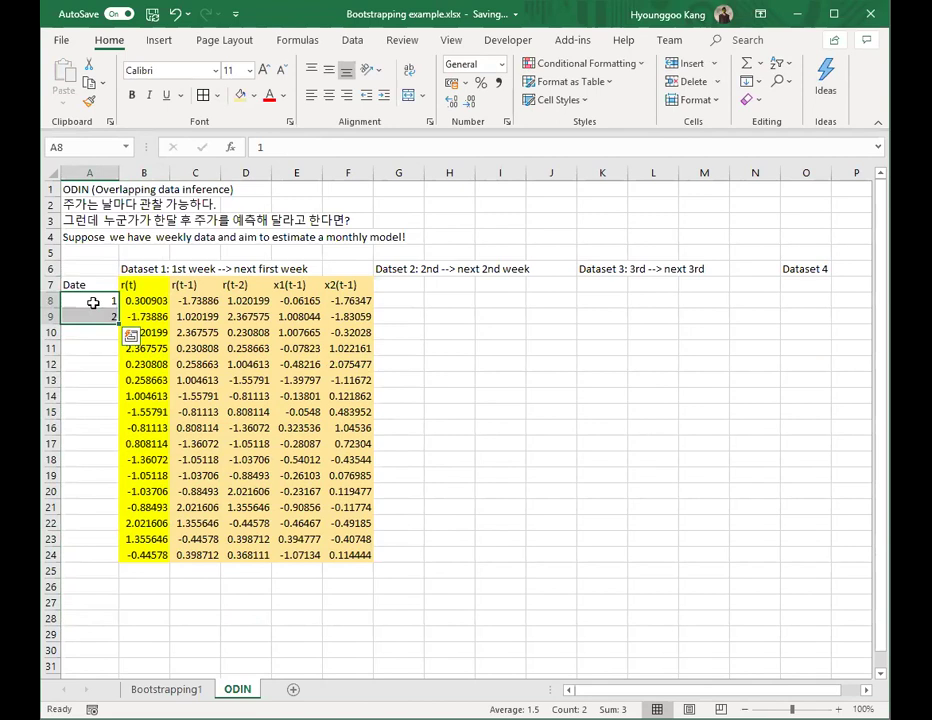
pyautogui.moveTo(119, 322); pyautogui.dragTo(121, 556)
pyautogui.click(200, 524)
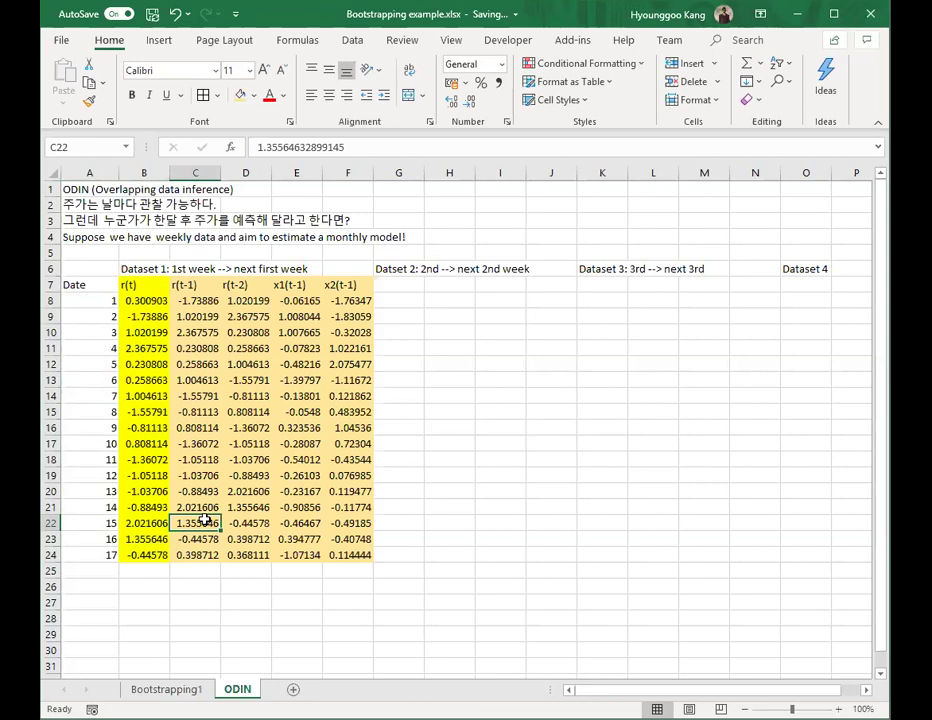
# - Clear the x2(t-1) column of Dataset 1, including its header and fill, across F6:F26
pyautogui.click(336, 586)
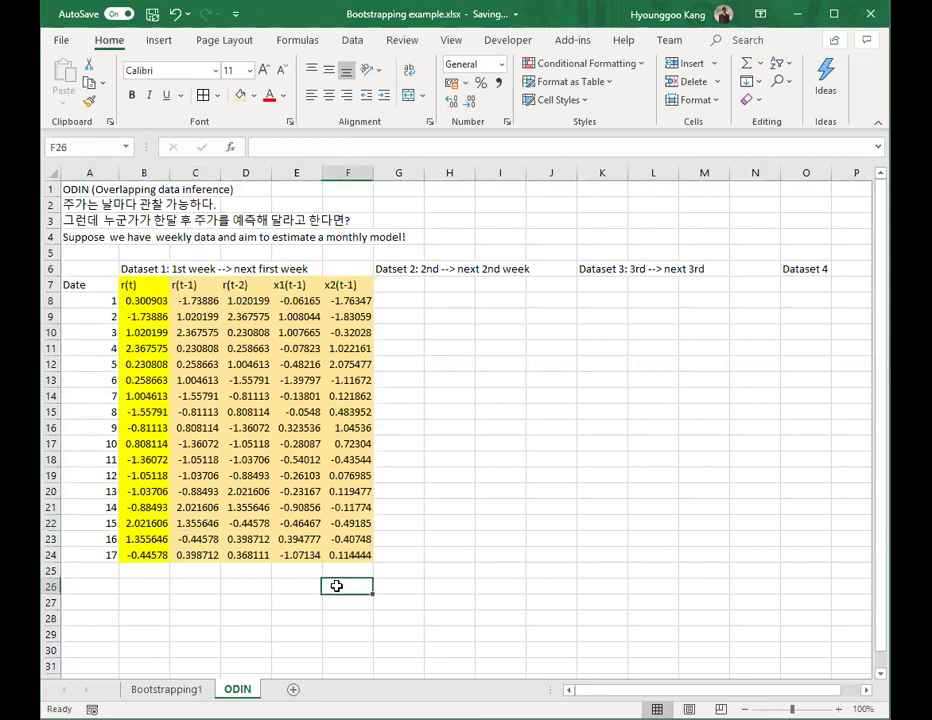
pyautogui.moveTo(372, 593); pyautogui.dragTo(360, 263)
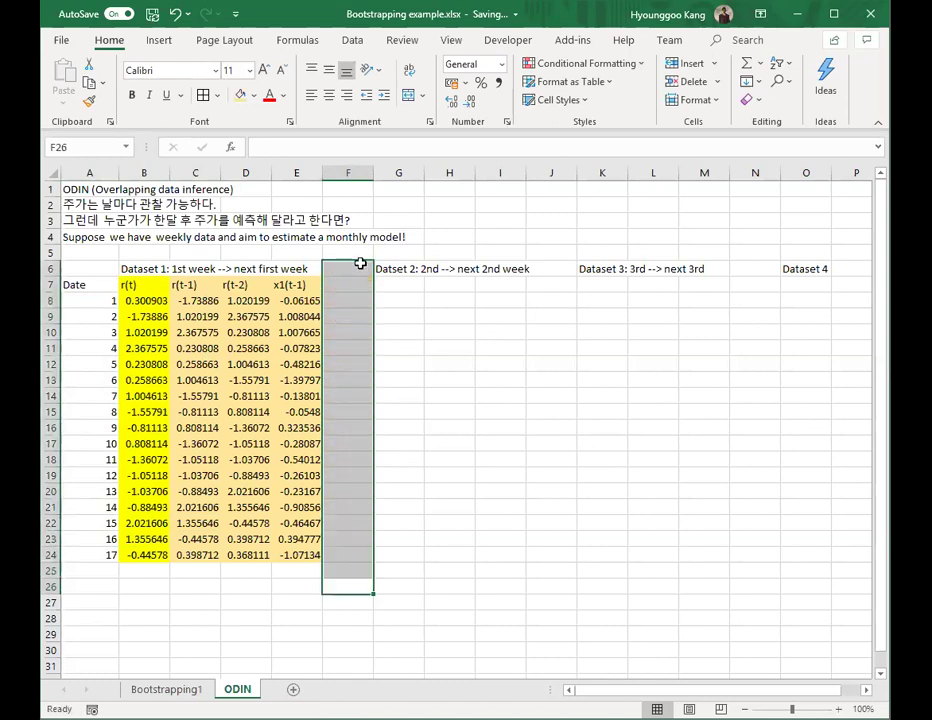
pyautogui.click(449, 391)
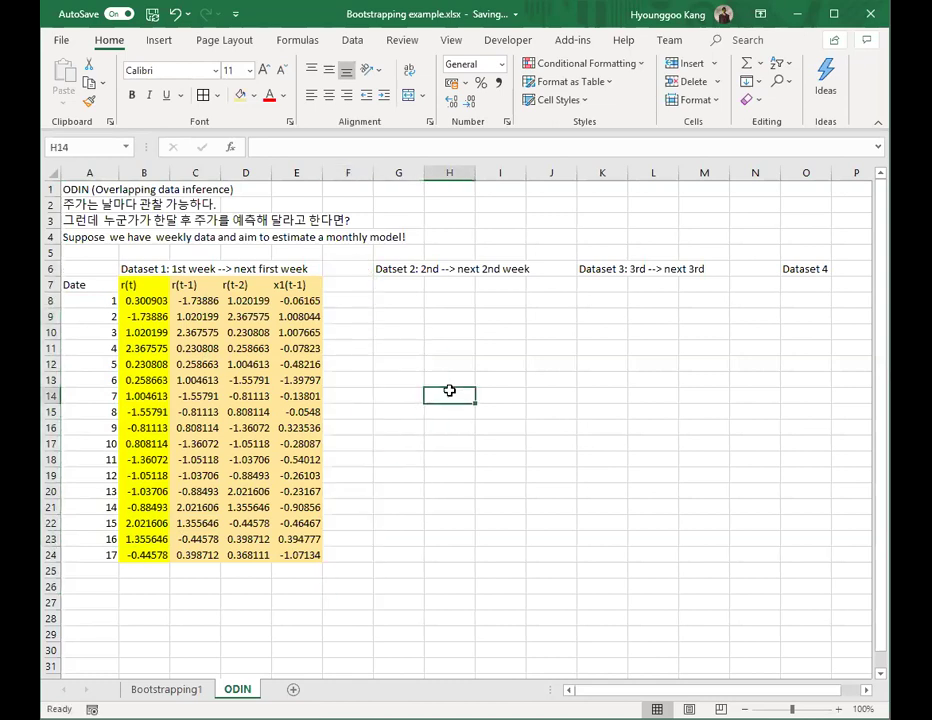
# - Copy the Dataset 1 block B7:E24 and paste it under the Dataset 2 heading starting at G7
pyautogui.moveTo(139, 287); pyautogui.dragTo(297, 552)
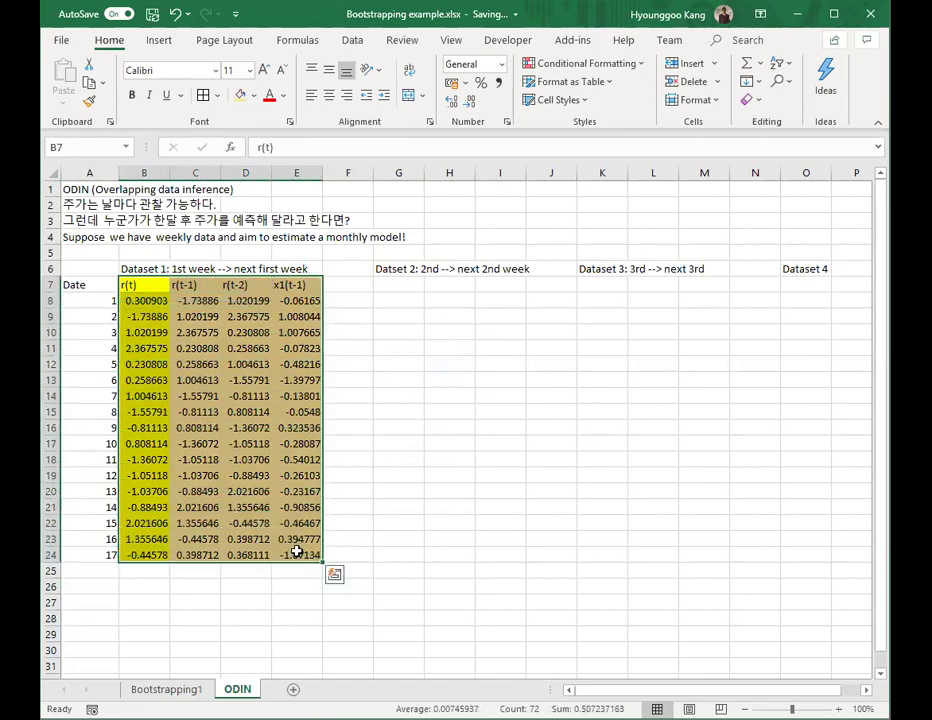
pyautogui.hotkey('ctrl', 'c')
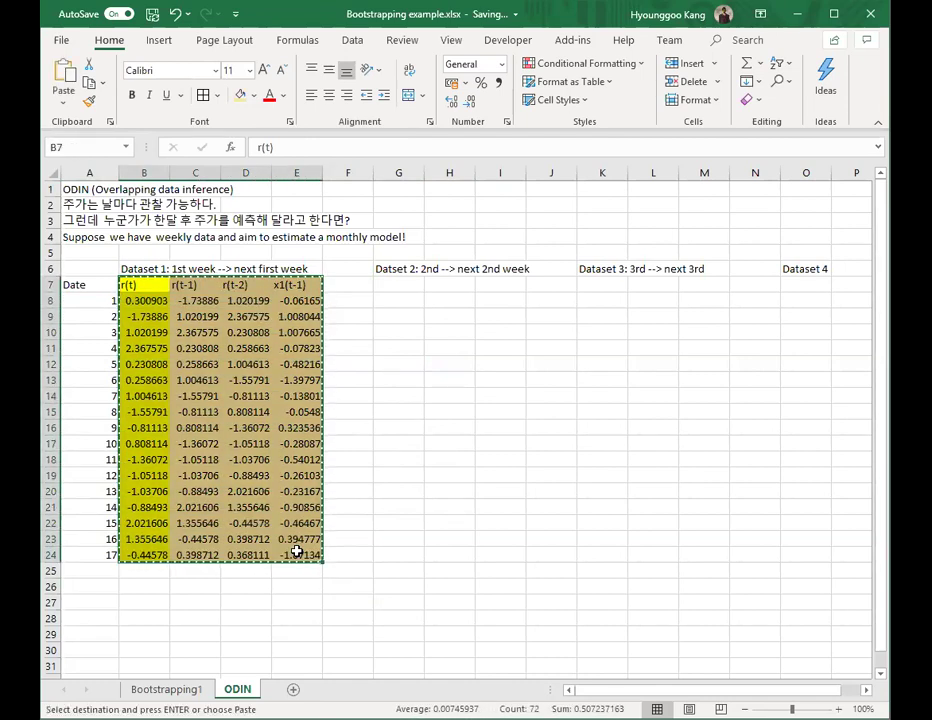
pyautogui.hotkey('ctrl', 'Right')
pyautogui.press('Right')
pyautogui.press('Right')
pyautogui.hotkey('ctrl', 'v')
# - Paste the copied Dataset 1 block again at L7 and Q7 for the third and fourth datasets
pyautogui.press('Right')
pyautogui.press('Right')
pyautogui.press('Right')
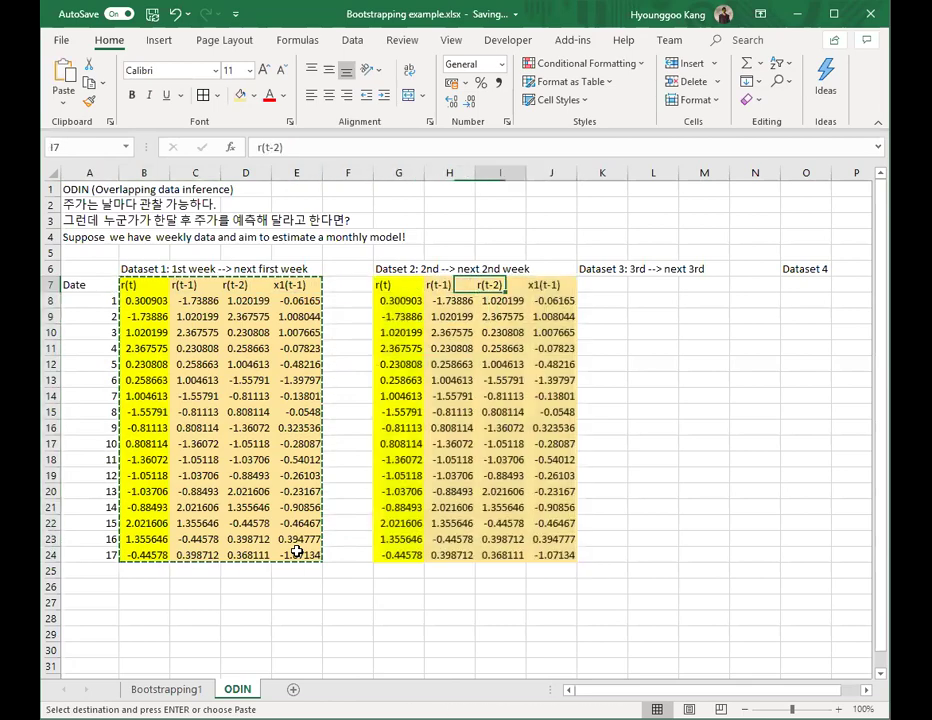
pyautogui.press('Right')
pyautogui.press('Right')
pyautogui.hotkey('ctrl', 'v')
pyautogui.press('Right')
pyautogui.press('Right')
pyautogui.press('Right')
pyautogui.press('Right')
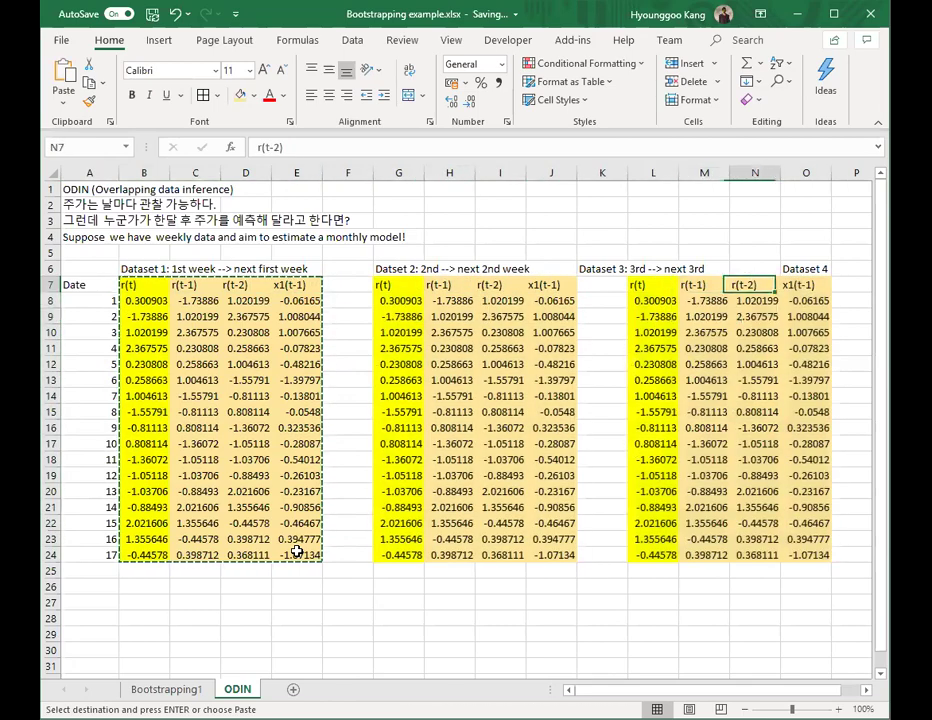
pyautogui.press('Right')
pyautogui.hotkey('ctrl', 'v')
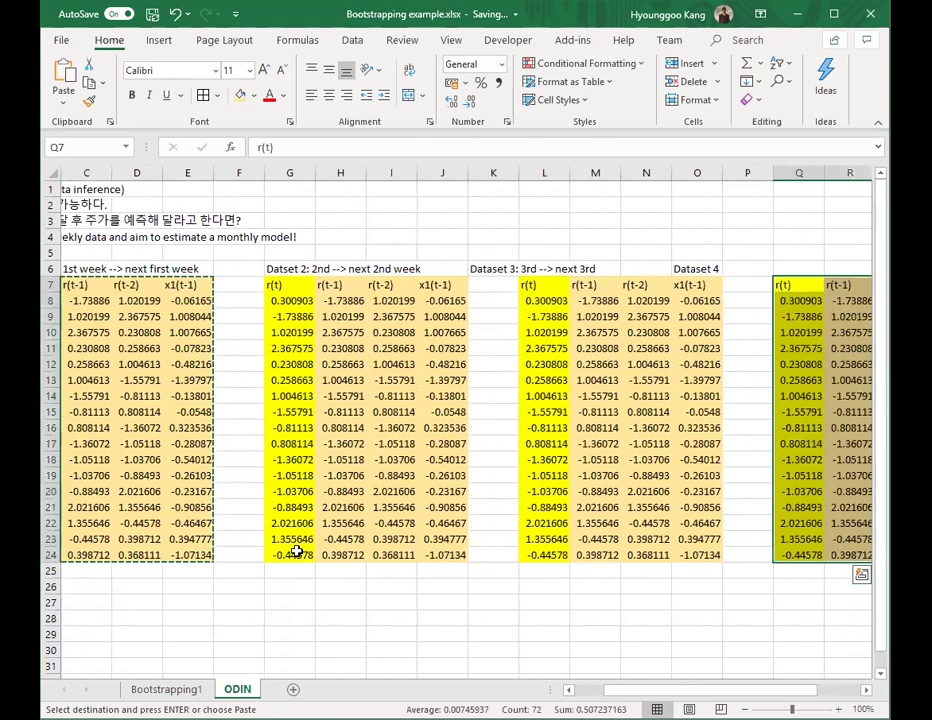
# - Move the Dataset 3 and Dataset 4 headings in K6:O6 one column over so they start at L6
pyautogui.press('Left')
pyautogui.press('Home')
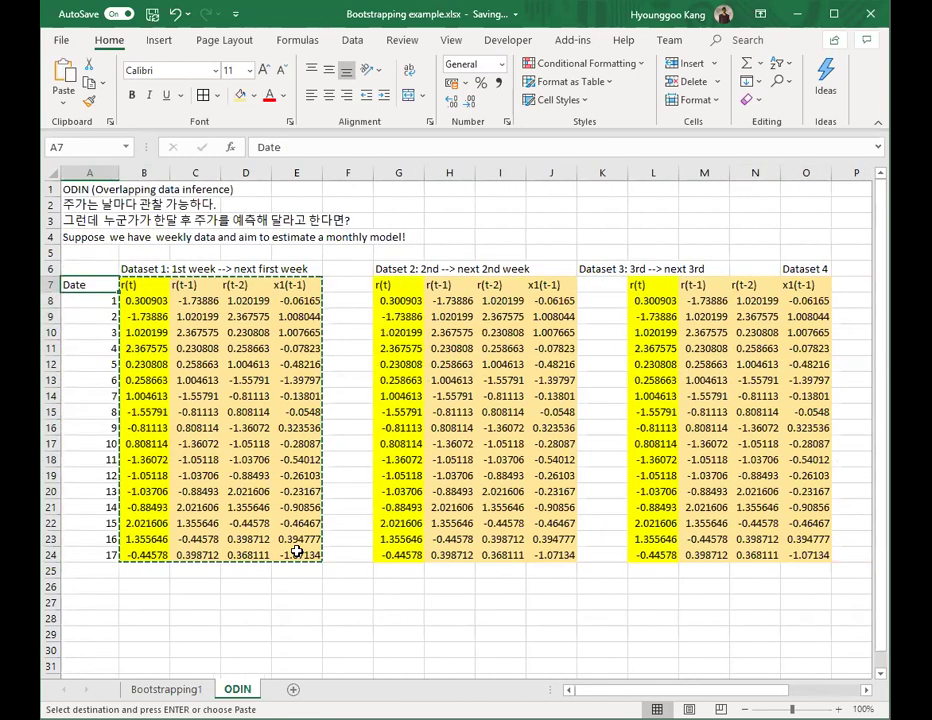
pyautogui.press('Right')
pyautogui.press('Up')
pyautogui.press('Right')
pyautogui.press('Right')
pyautogui.press('Right')
pyautogui.press('Right')
pyautogui.press('Right')
pyautogui.press('Right')
pyautogui.press('Right')
pyautogui.press('Right')
pyautogui.press('Right')
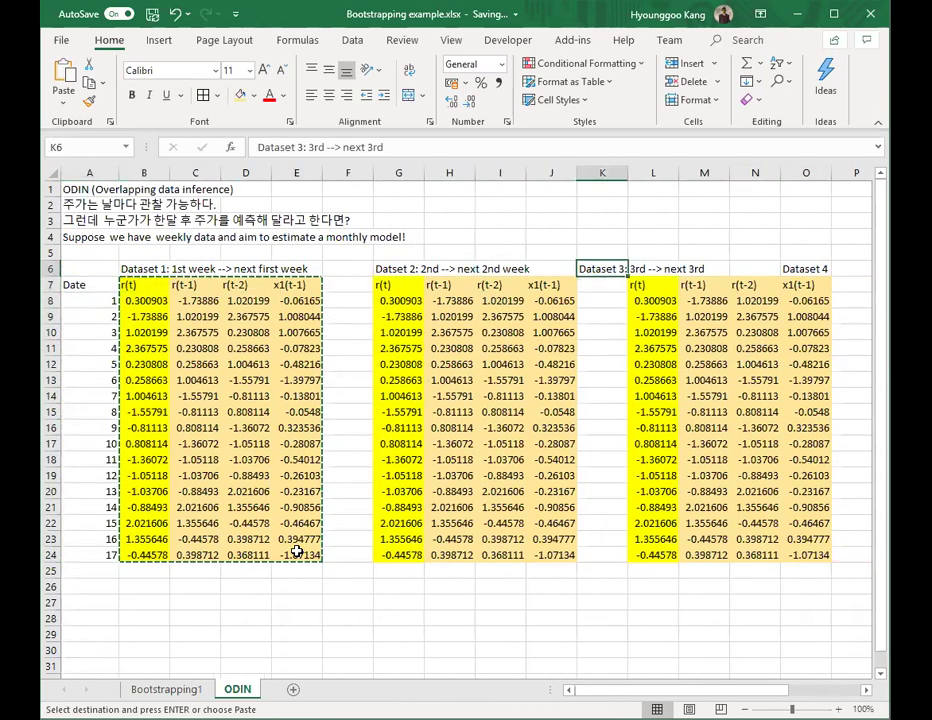
pyautogui.hotkey('shift', 'Right')
pyautogui.hotkey('shift', 'Right')
pyautogui.hotkey('shift', 'Right')
pyautogui.hotkey('shift', 'Right')
pyautogui.hotkey('ctrl', 'x')
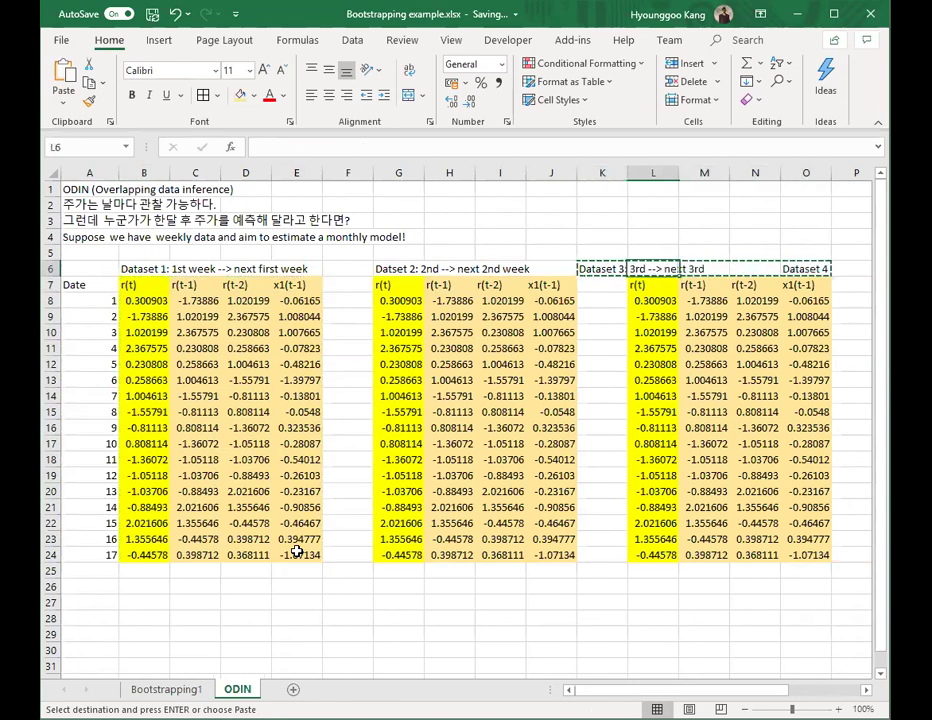
pyautogui.press('Right')
pyautogui.hotkey('ctrl', 'v')
# - Enter the formula =NORMSINV(RAND()) in cell G8, the first r(t) value of Dataset 2
pyautogui.press('Left')
pyautogui.press('Left')
pyautogui.press('Home')
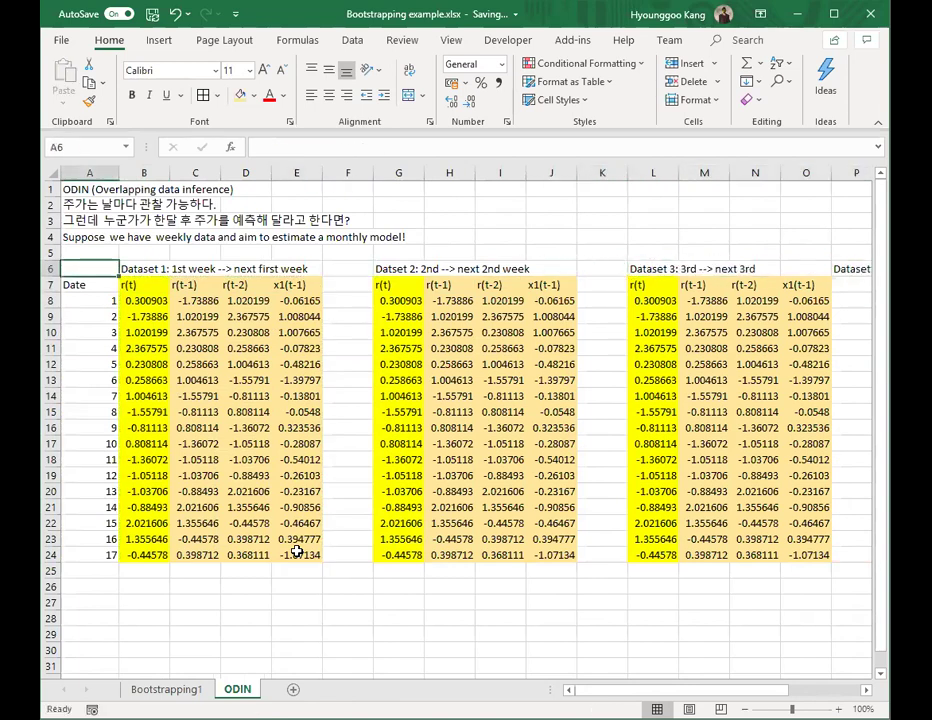
pyautogui.press('Down')
pyautogui.press('Down')
pyautogui.press('Right')
pyautogui.press('Right')
pyautogui.press('Right')
pyautogui.press('Right')
pyautogui.press('Right')
pyautogui.press('Right')
pyautogui.press('Right')
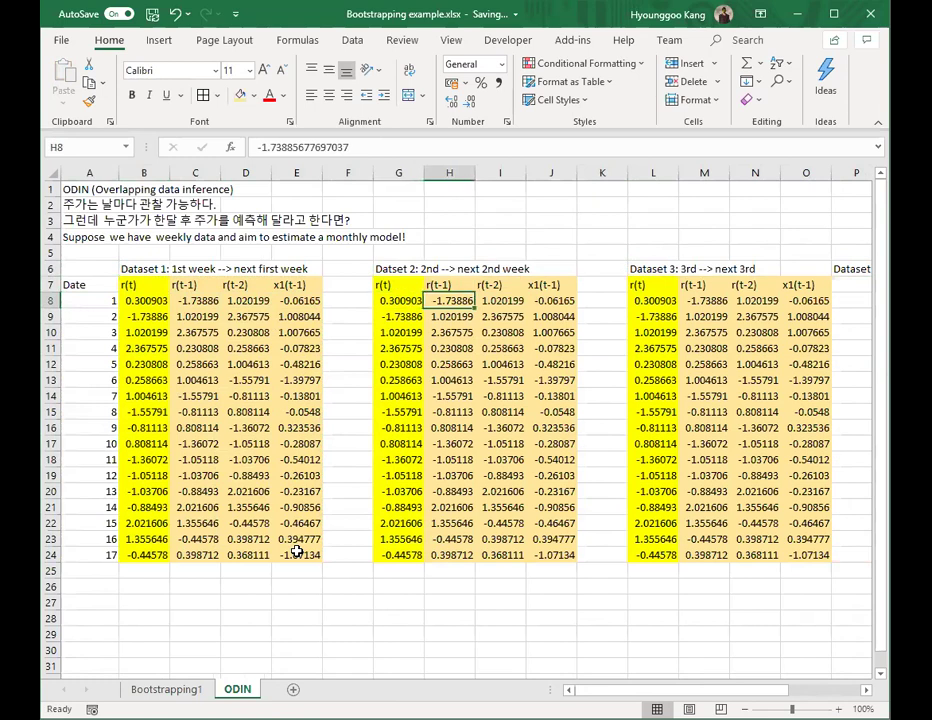
pyautogui.press('Left')
pyautogui.write('=')
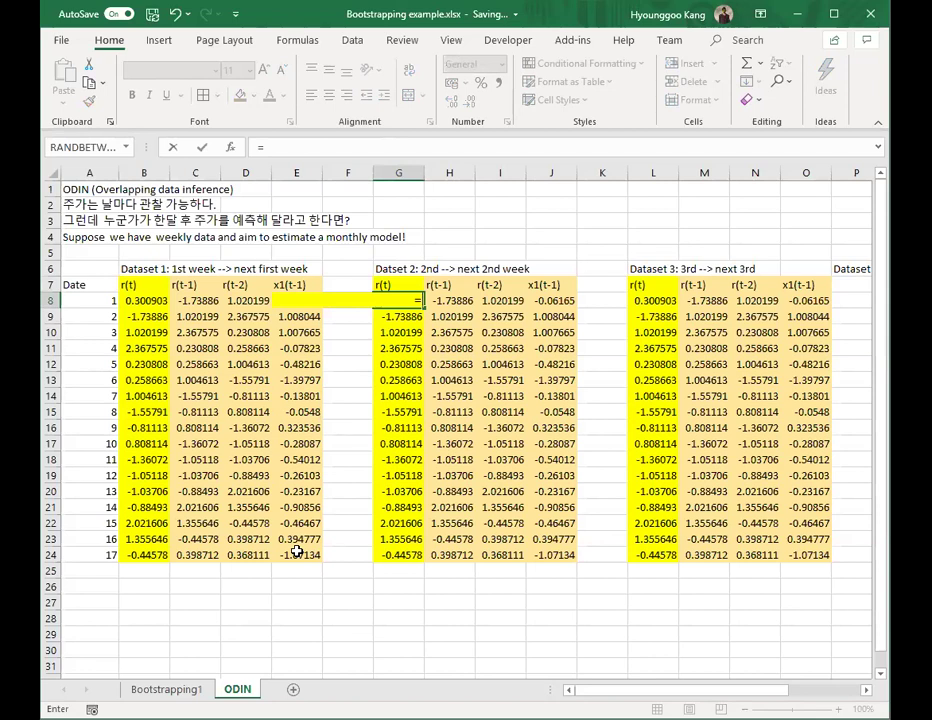
pyautogui.write('NORMSINV(RAND())')
pyautogui.press('Return')
pyautogui.press('Up')
# - Copy the random-number formula from G8 down through G24 in Dataset 2's r(t) column
pyautogui.hotkey('ctrl', 'c')
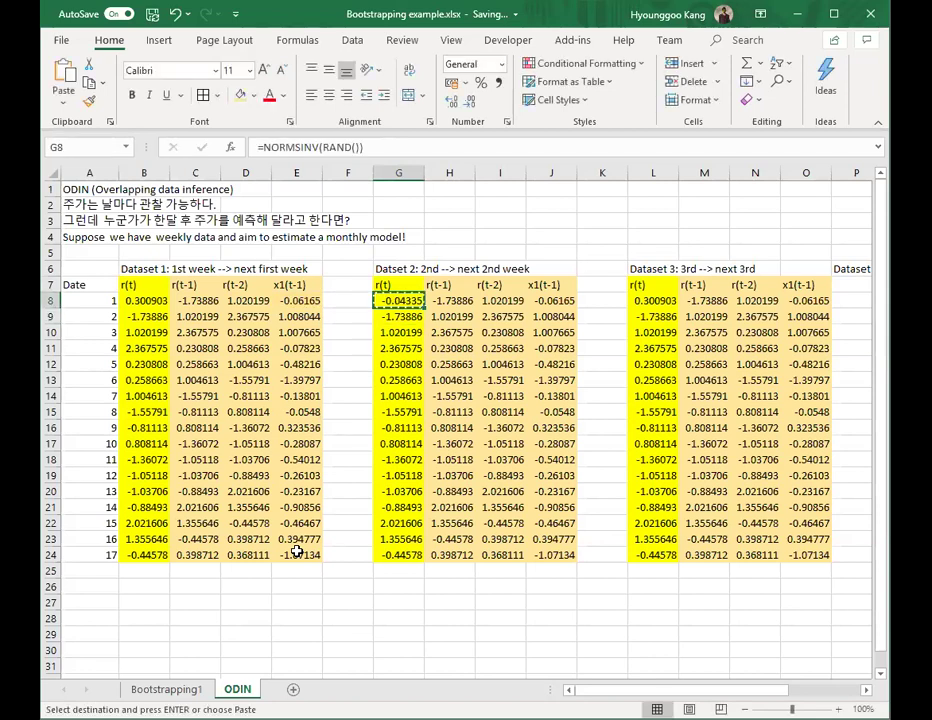
pyautogui.hotkey('shift', 'Down')
pyautogui.hotkey('shift', 'Down')
pyautogui.hotkey('shift', 'Down')
pyautogui.hotkey('shift', 'Down')
pyautogui.hotkey('shift', 'Down')
pyautogui.hotkey('shift', 'Down')
pyautogui.hotkey('shift', 'Down')
pyautogui.hotkey('shift', 'Down')
pyautogui.hotkey('shift', 'Down')
pyautogui.hotkey('shift', 'Down')
pyautogui.hotkey('shift', 'Down')
pyautogui.hotkey('shift', 'Down')
pyautogui.hotkey('shift', 'Down')
pyautogui.hotkey('shift', 'Down')
pyautogui.hotkey('shift', 'Down')
pyautogui.hotkey('shift', 'Down')
pyautogui.hotkey('ctrl', 'v')
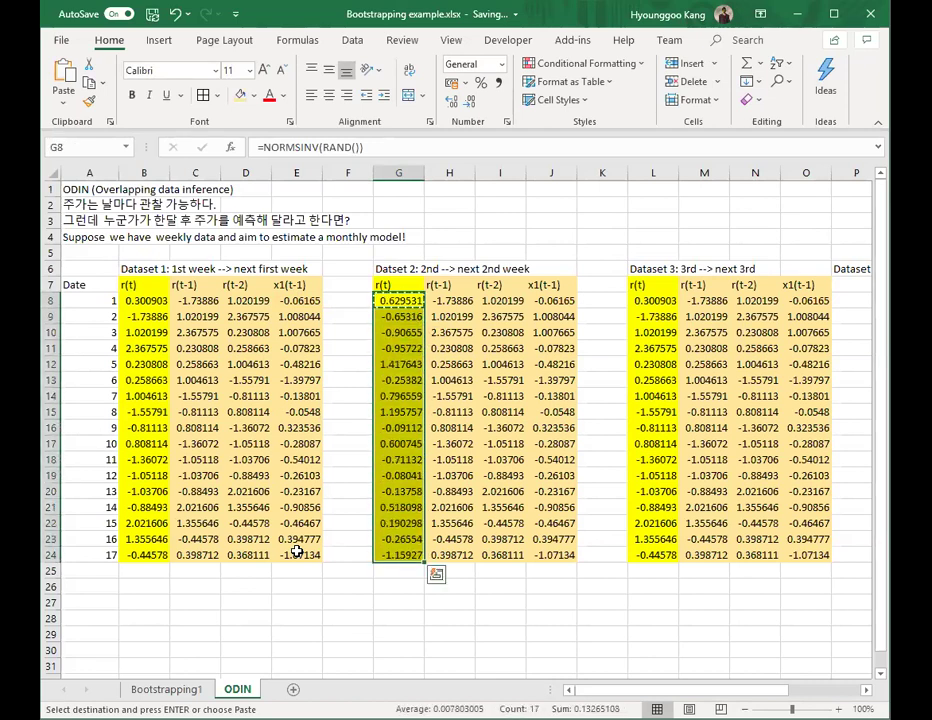
# - Enter the formula =G9 in cell H8, the first r(t-1) value of Dataset 2
pyautogui.press('Right')
pyautogui.write('=')
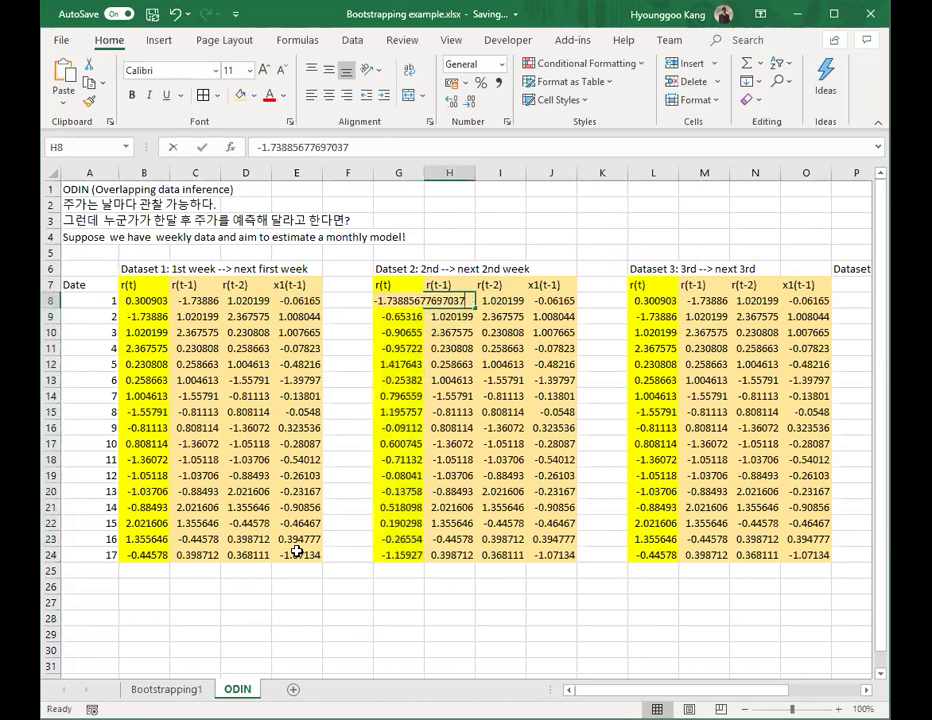
pyautogui.press('Left')
pyautogui.press('Down')
pyautogui.press('Return')
pyautogui.press('Up')
# - Copy the lag formula from H8 down through H24 in Dataset 2's r(t-1) column
pyautogui.hotkey('ctrl', 'c')
pyautogui.hotkey('shift', 'Down')
pyautogui.hotkey('shift', 'Down')
pyautogui.hotkey('shift', 'Down')
pyautogui.hotkey('shift', 'Down')
pyautogui.hotkey('shift', 'Down')
pyautogui.hotkey('shift', 'Down')
pyautogui.hotkey('shift', 'Down')
pyautogui.hotkey('shift', 'Down')
pyautogui.hotkey('shift', 'Down')
pyautogui.hotkey('shift', 'Down')
pyautogui.hotkey('shift', 'Down')
pyautogui.hotkey('shift', 'Down')
pyautogui.hotkey('shift', 'Down')
pyautogui.hotkey('shift', 'Down')
pyautogui.hotkey('shift', 'Down')
pyautogui.hotkey('shift', 'Down')
pyautogui.hotkey('ctrl', 'v')
pyautogui.press('Up')
pyautogui.press('Down')
# - Enter the formula =H9 in cell I8, the first r(t-2) value of Dataset 2
pyautogui.press('Right')
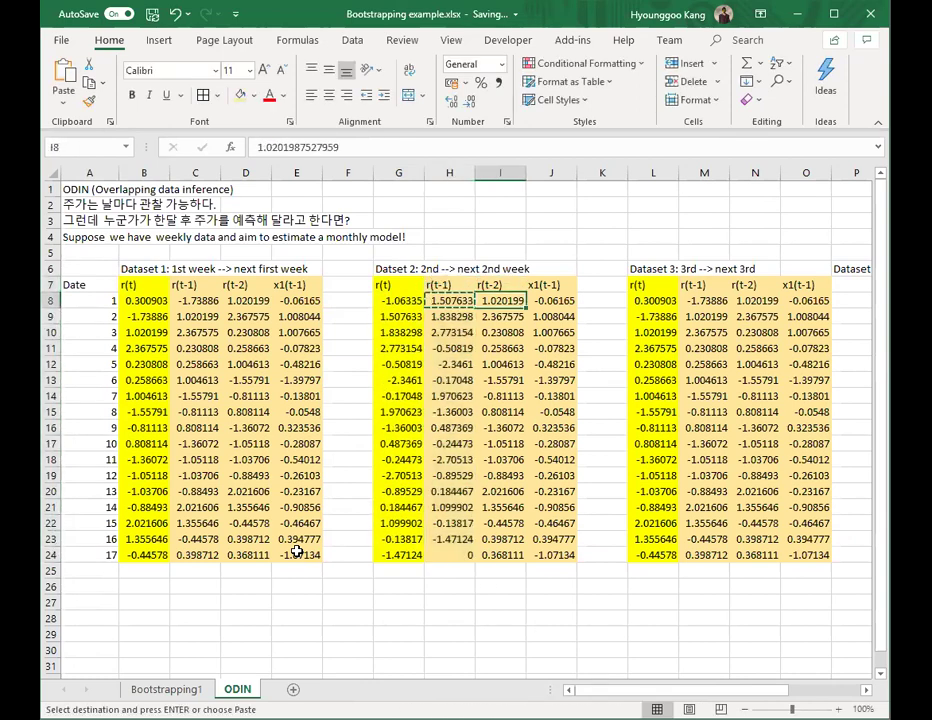
pyautogui.write('=')
pyautogui.press('Left')
pyautogui.press('Down')
pyautogui.press('Return')
pyautogui.press('Up')
# - Copy the lag formula from I8 down through I24 in Dataset 2's r(t-2) column
pyautogui.hotkey('ctrl', 'c')
pyautogui.hotkey('shift', 'Down')
pyautogui.hotkey('shift', 'Down')
pyautogui.hotkey('shift', 'Down')
pyautogui.hotkey('shift', 'Down')
pyautogui.hotkey('shift', 'Down')
pyautogui.hotkey('shift', 'Down')
pyautogui.hotkey('shift', 'Down')
pyautogui.hotkey('shift', 'Down')
pyautogui.hotkey('shift', 'Down')
pyautogui.hotkey('shift', 'Down')
pyautogui.hotkey('shift', 'Down')
pyautogui.hotkey('shift', 'Down')
pyautogui.hotkey('shift', 'Down')
pyautogui.hotkey('shift', 'Down')
pyautogui.hotkey('shift', 'Down')
pyautogui.hotkey('shift', 'Down')
pyautogui.hotkey('ctrl', 'v')
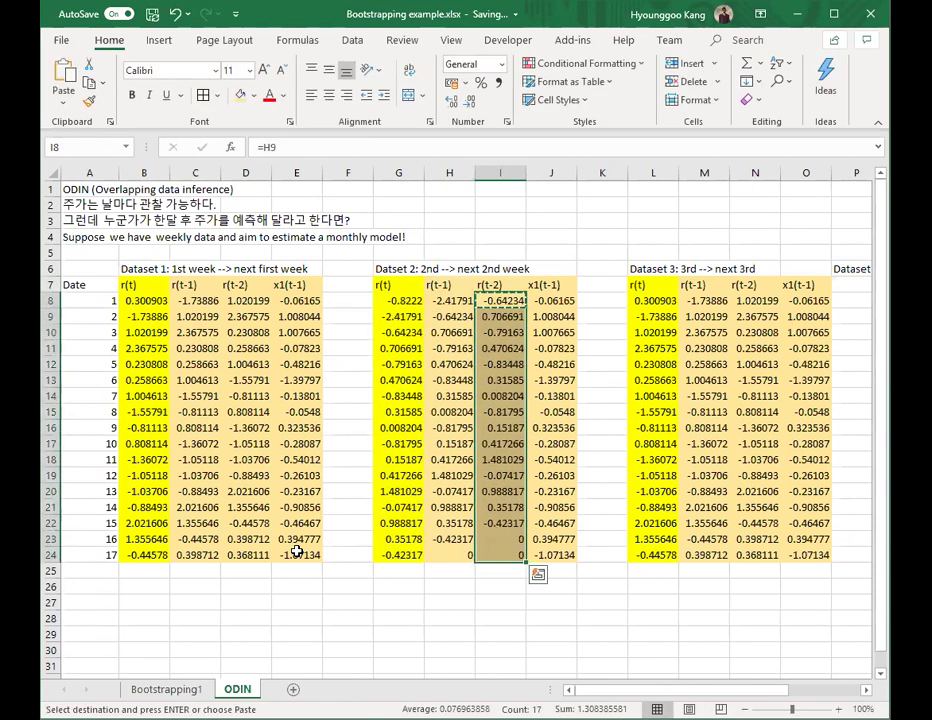
# - Replace the first x1(t-1) value of Dataset 2 in J8 with the formula =NORMSINV(RAND())
pyautogui.press('Right')
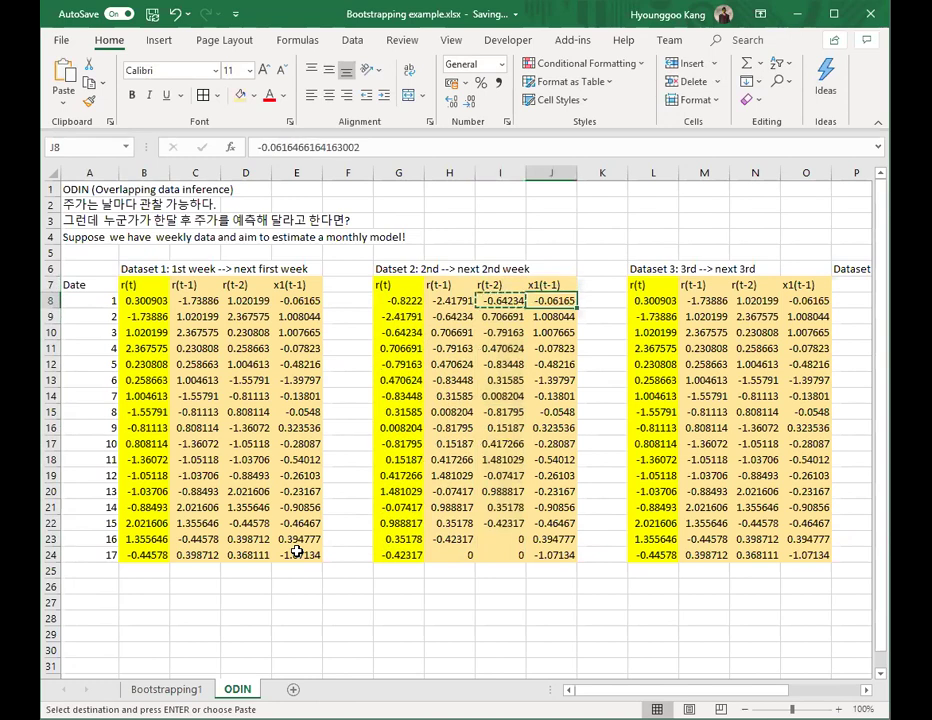
pyautogui.press('Left')
pyautogui.hotkey('shift', 'Left')
pyautogui.hotkey('shift', 'Left')
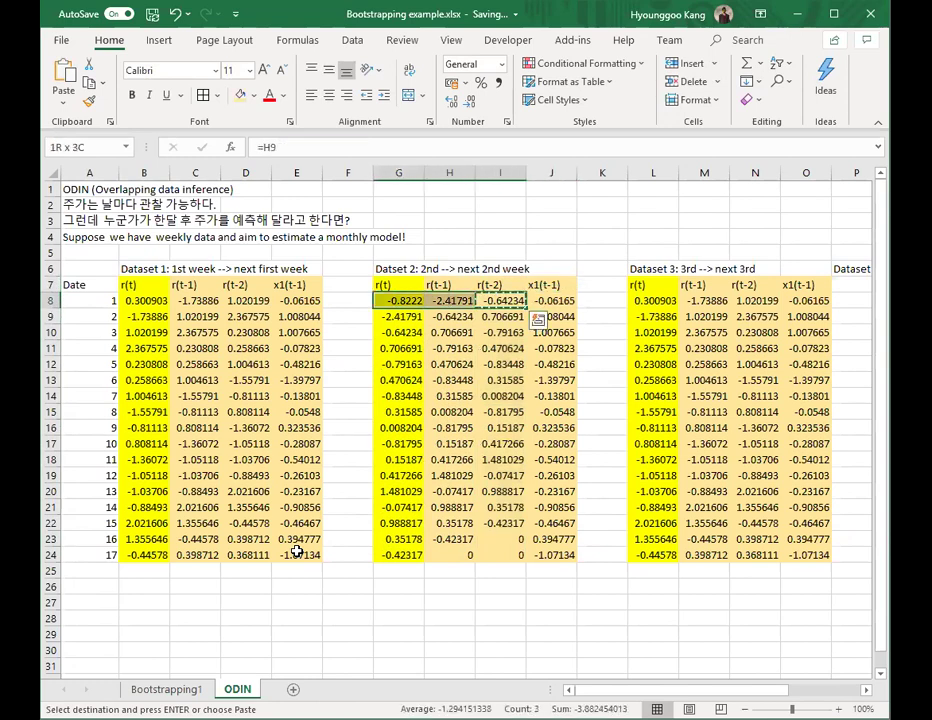
pyautogui.press('Right')
pyautogui.press('F2')
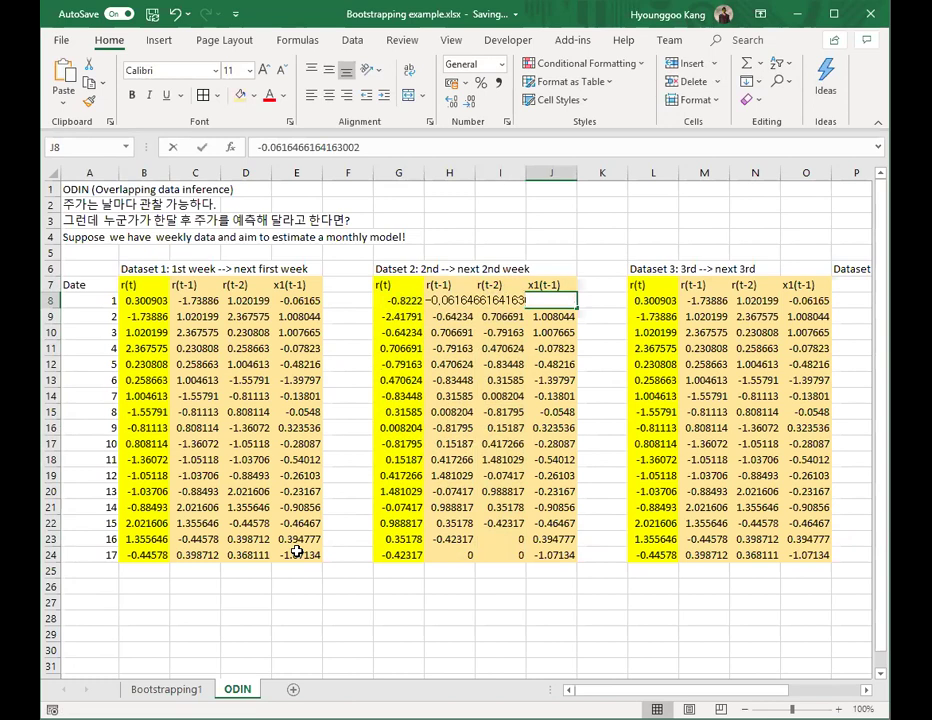
pyautogui.write('=')
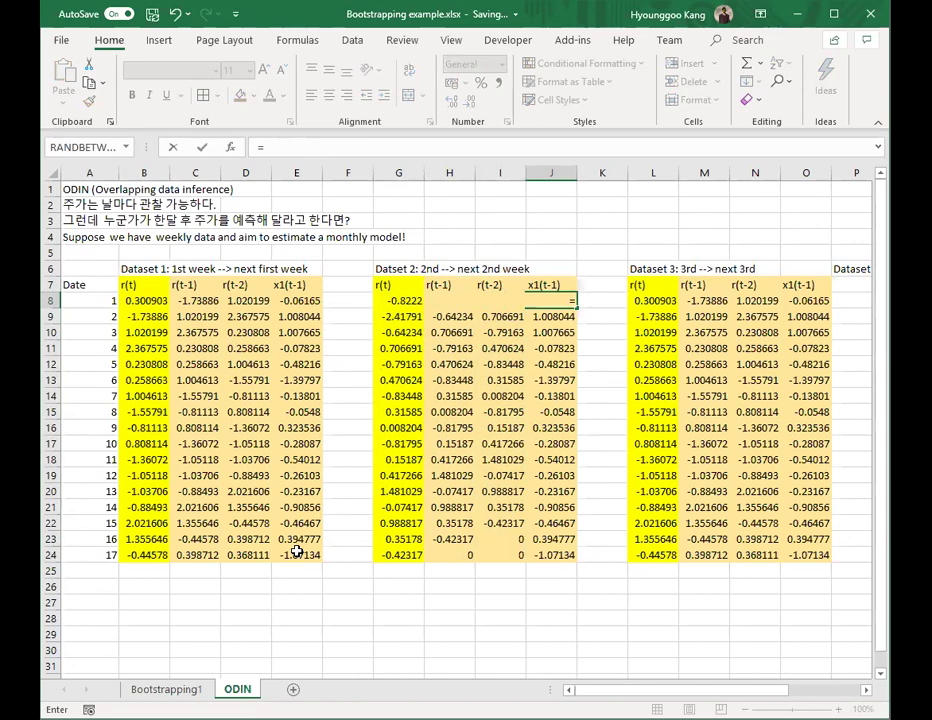
pyautogui.write('normsinv(rand())')
pyautogui.press('Return')
pyautogui.press('Up')
# - Copy the random-number formula from J8 down through J24 in Dataset 2's x1(t-1) column
pyautogui.hotkey('ctrl', 'c')
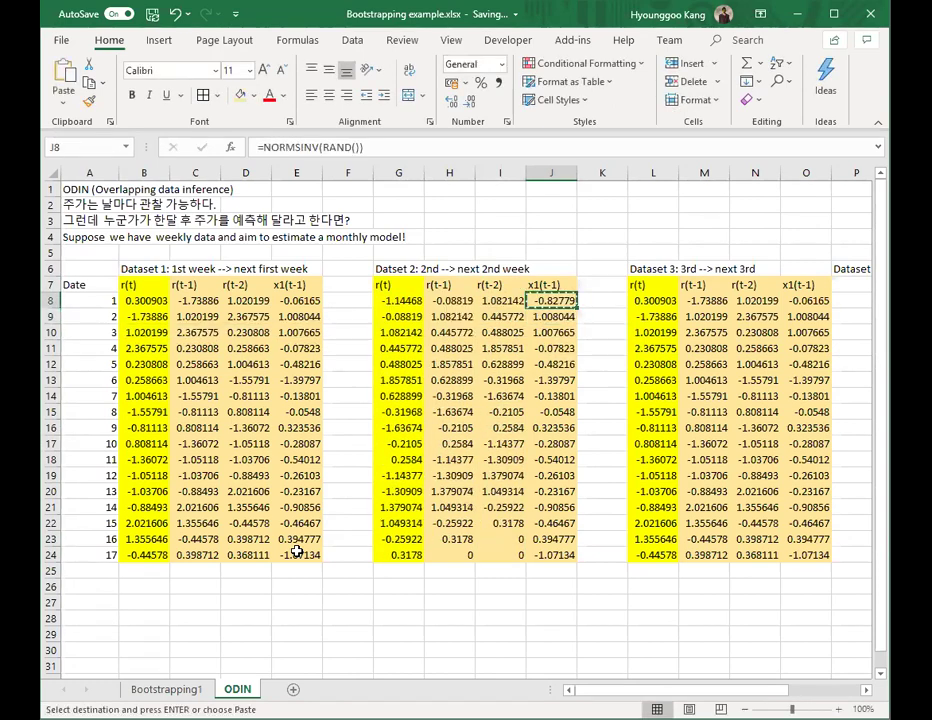
pyautogui.hotkey('ctrl', 'shift', 'Down')
pyautogui.hotkey('ctrl', 'v')
pyautogui.press('Left')
pyautogui.press('Escape')
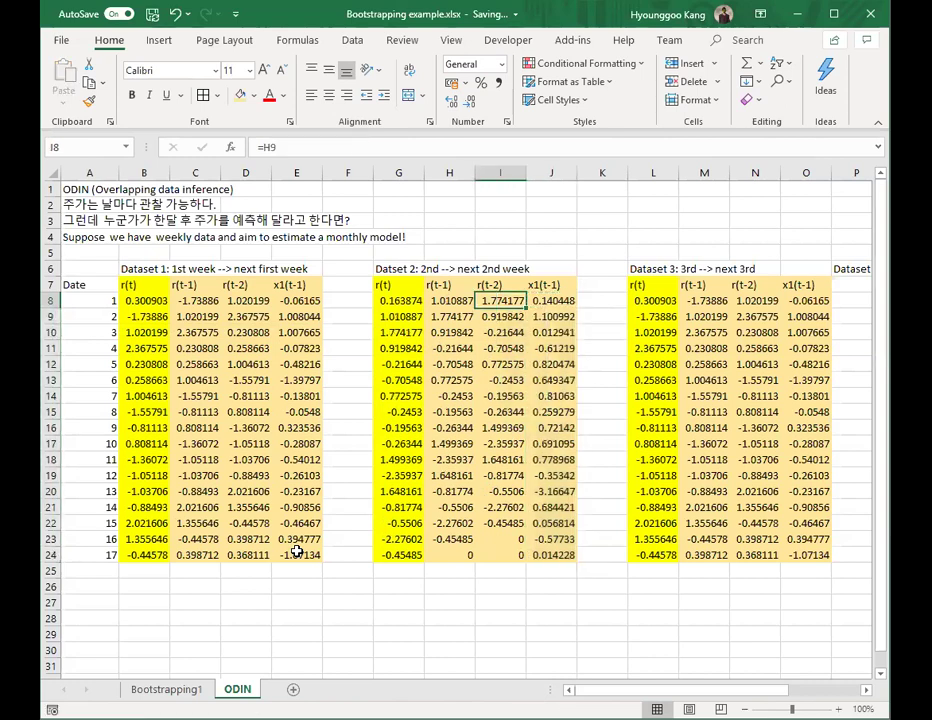
# - Copy Dataset 2's formula block G8:J24 over the Dataset 3 values starting at L8
pyautogui.press('Left')
pyautogui.press('Left')
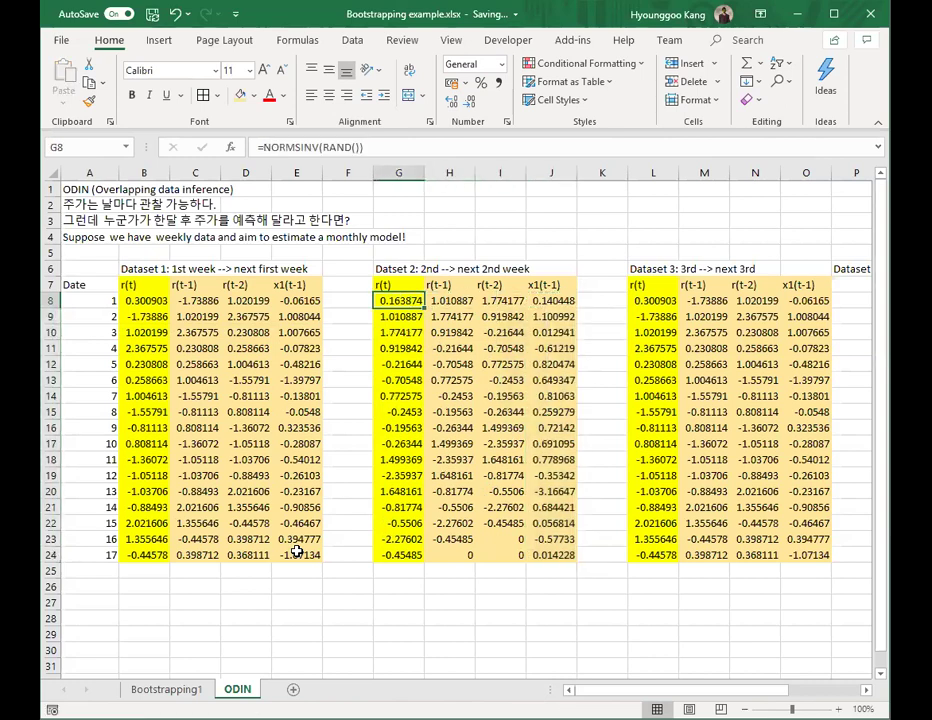
pyautogui.hotkey('shift', 'Down')
pyautogui.hotkey('shift', 'Down')
pyautogui.hotkey('shift', 'Down')
pyautogui.hotkey('shift', 'Down')
pyautogui.hotkey('shift', 'Down')
pyautogui.hotkey('shift', 'Down')
pyautogui.hotkey('shift', 'Down')
pyautogui.hotkey('shift', 'Down')
pyautogui.hotkey('shift', 'Down')
pyautogui.hotkey('shift', 'Down')
pyautogui.hotkey('shift', 'Down')
pyautogui.hotkey('shift', 'Down')
pyautogui.hotkey('shift', 'Down')
pyautogui.hotkey('shift', 'Down')
pyautogui.hotkey('shift', 'Down')
pyautogui.hotkey('shift', 'Down')
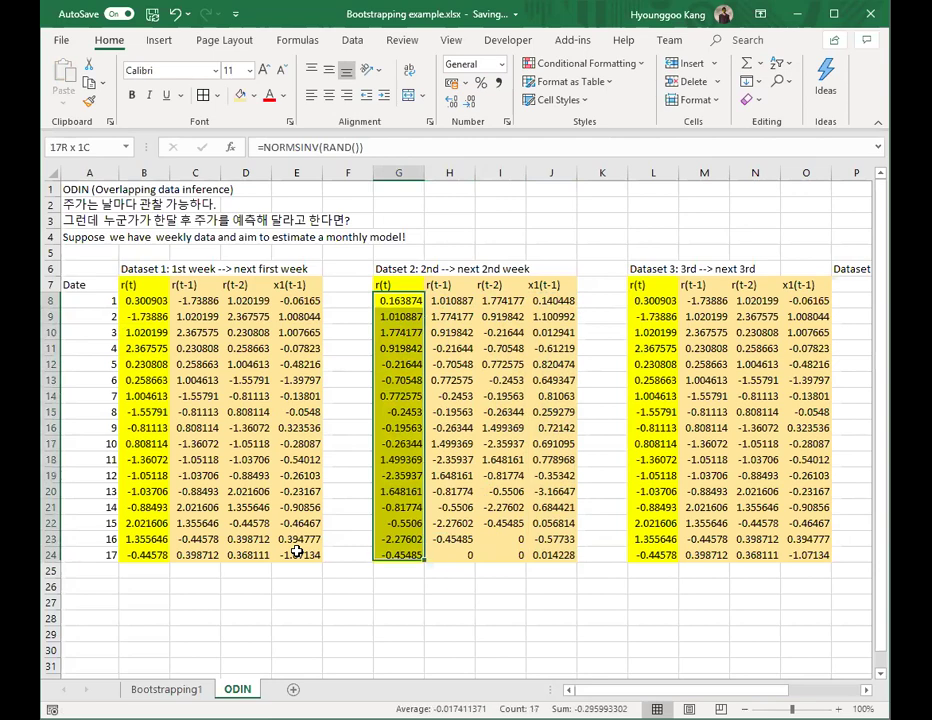
pyautogui.hotkey('shift', 'Right')
pyautogui.hotkey('shift', 'Right')
pyautogui.hotkey('shift', 'Right')
pyautogui.hotkey('ctrl', 'c')
pyautogui.press('Right')
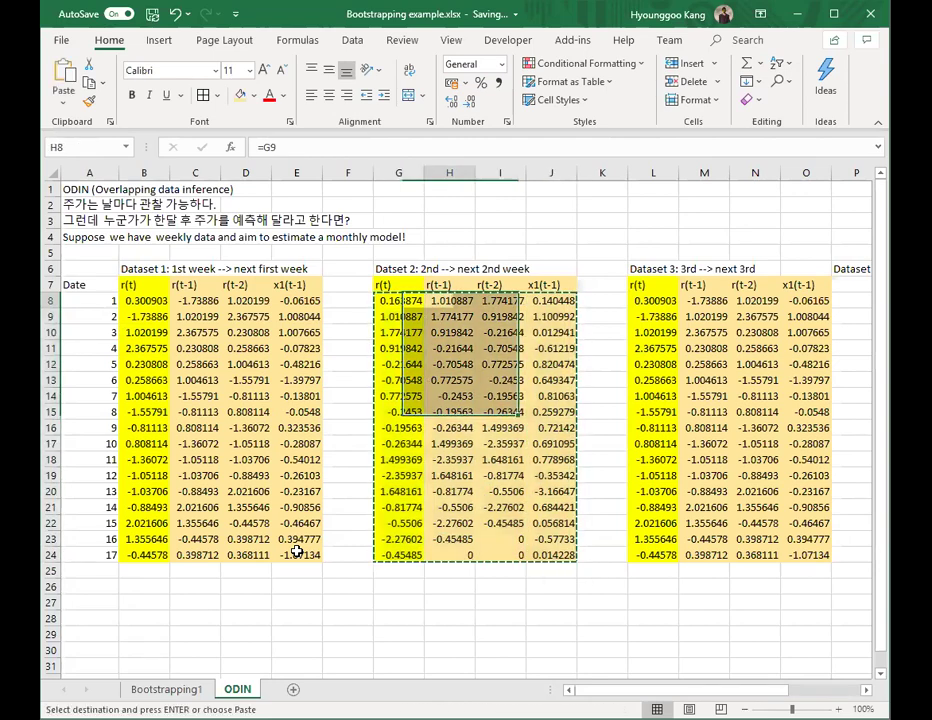
pyautogui.press('Left')
pyautogui.press('Right')
pyautogui.press('Right')
pyautogui.press('Right')
pyautogui.press('Right')
pyautogui.press('Right')
pyautogui.hotkey('ctrl', 'v')
# - Paste the copied Dataset 2 formula block over the Dataset 4 values starting at Q8
pyautogui.press('Right')
pyautogui.press('Right')
pyautogui.press('Right')
pyautogui.press('Right')
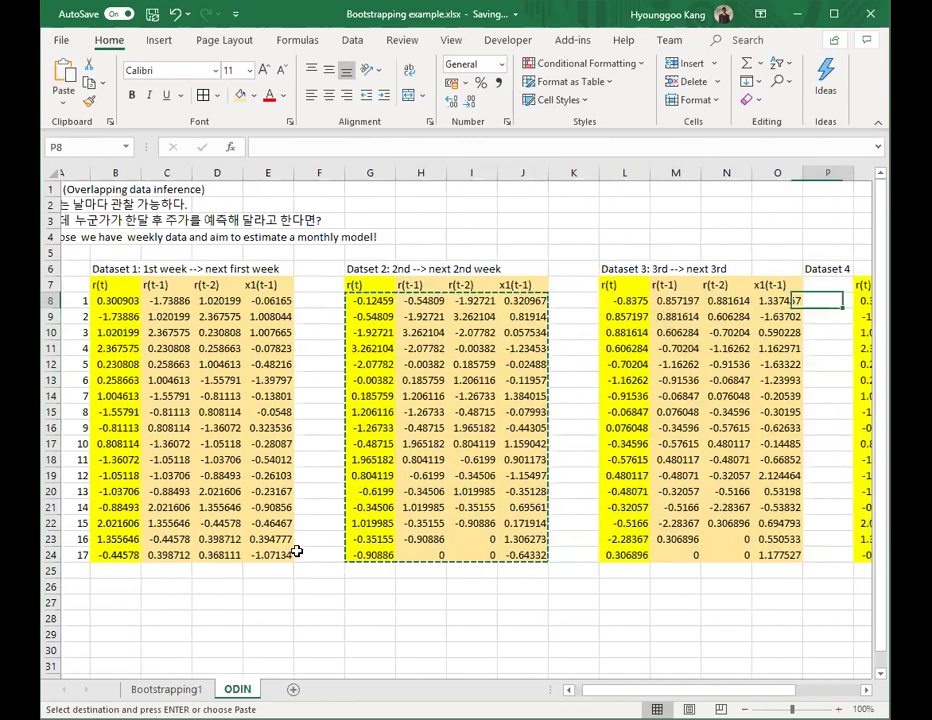
pyautogui.press('Right')
pyautogui.hotkey('ctrl', 'v')
# - Move the Dataset 4 heading from P6 to Q6, above its r(t) column
pyautogui.press('Up')
pyautogui.press('Up')
pyautogui.press('Left')
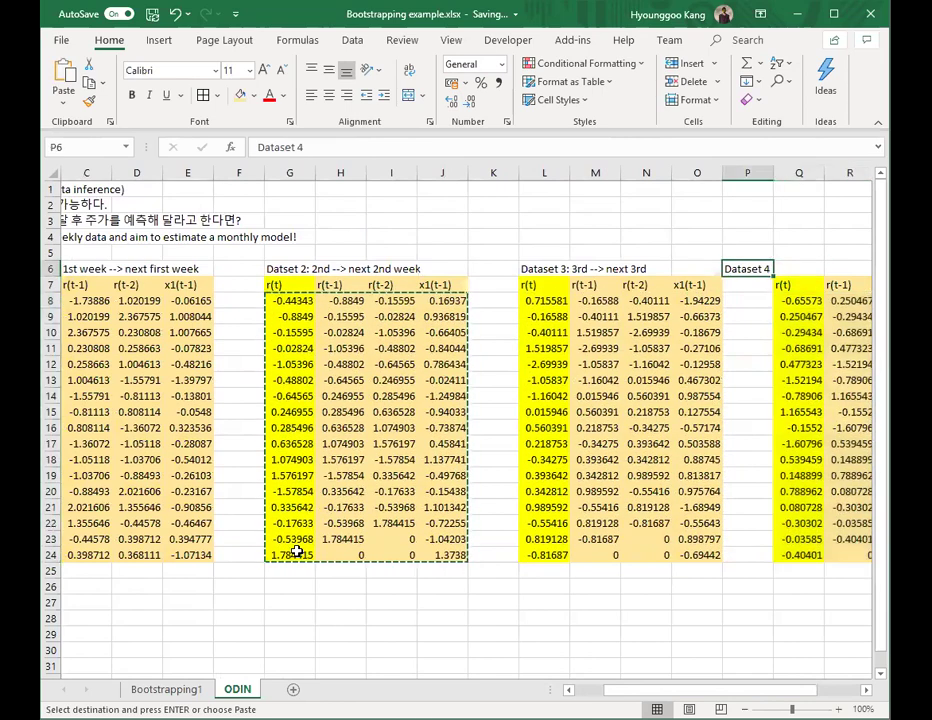
pyautogui.hotkey('ctrl', 'x')
pyautogui.press('Right')
pyautogui.hotkey('ctrl', 'v')
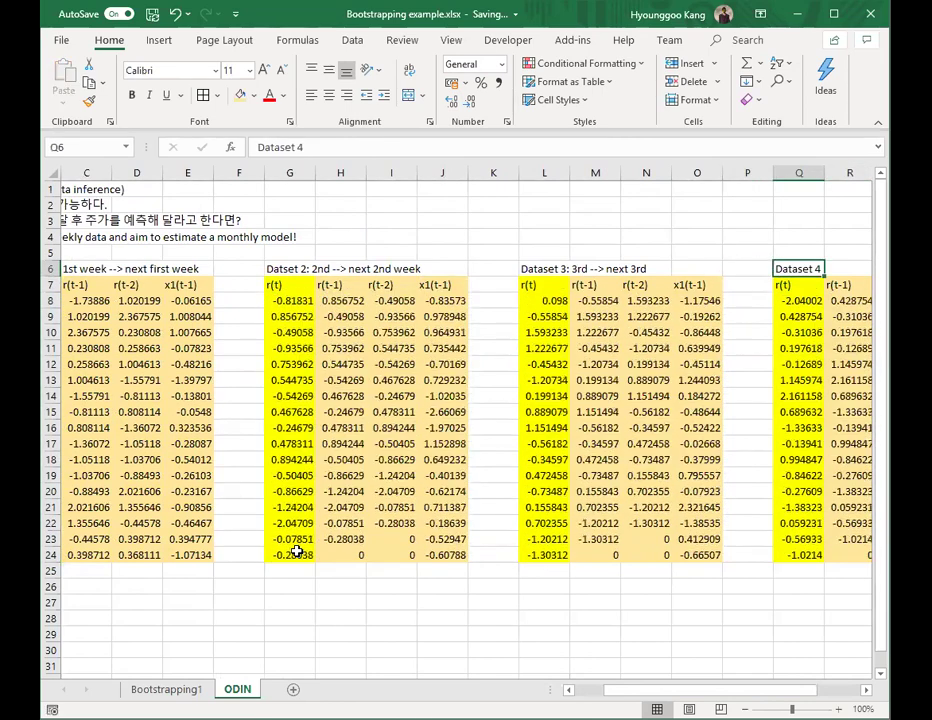
# - Compare the column headings and first rows of Dataset 1 with those of Dataset 2
pyautogui.press('Home')
pyautogui.press('Down')
pyautogui.press('Right')
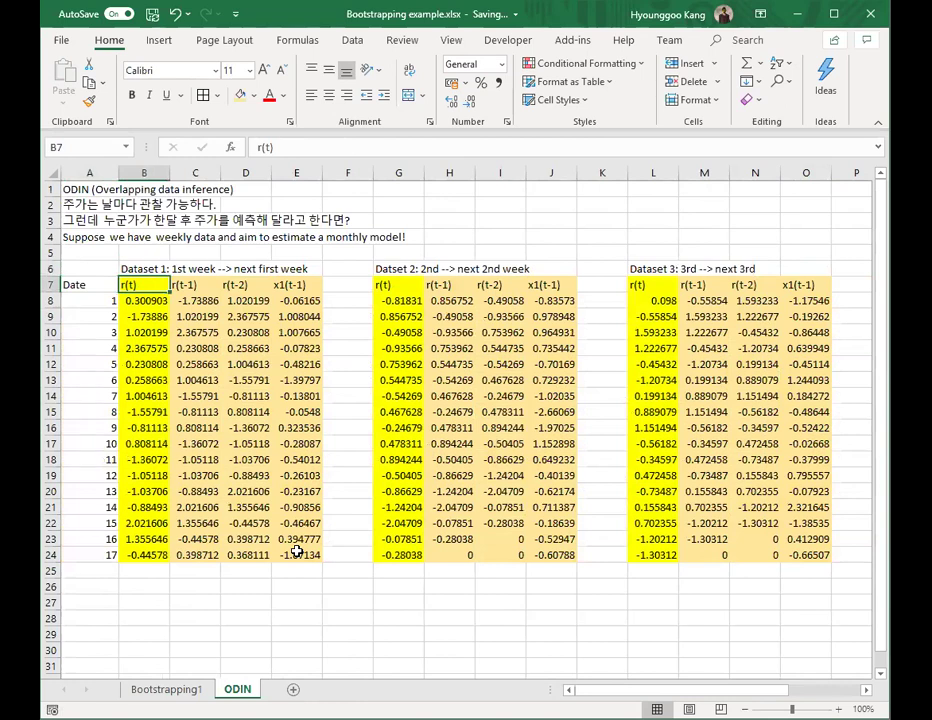
pyautogui.press('Right')
pyautogui.press('Right')
pyautogui.press('Right')
pyautogui.press('Down')
pyautogui.press('Right')
pyautogui.press('Right')
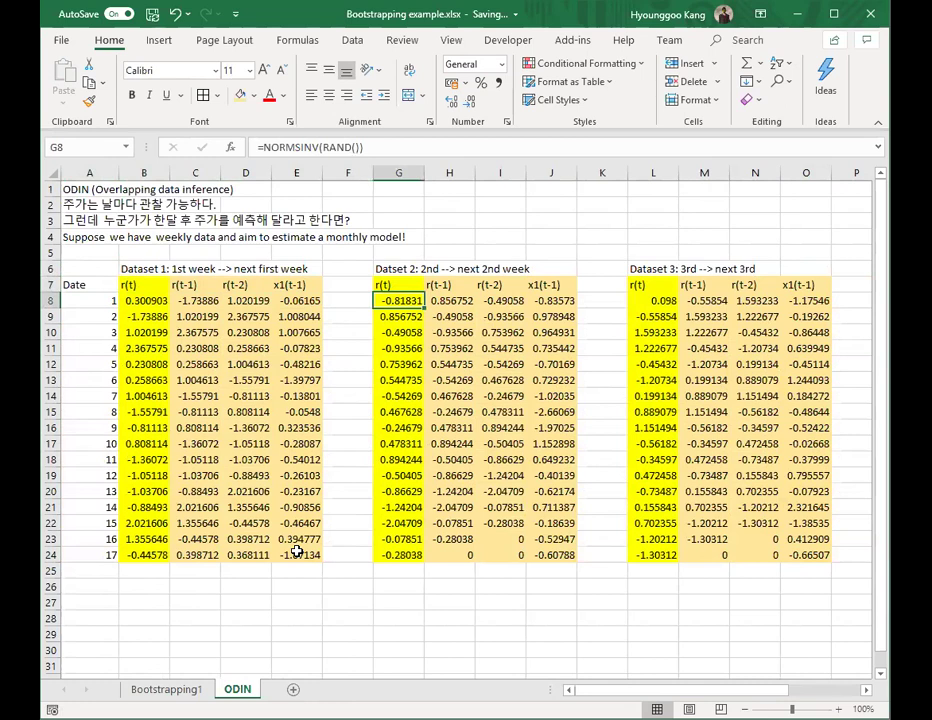
pyautogui.press('Left')
pyautogui.press('Left')
pyautogui.press('Left')
pyautogui.press('Left')
pyautogui.press('Left')
pyautogui.hotkey('shift', 'Right')
pyautogui.press('Down')
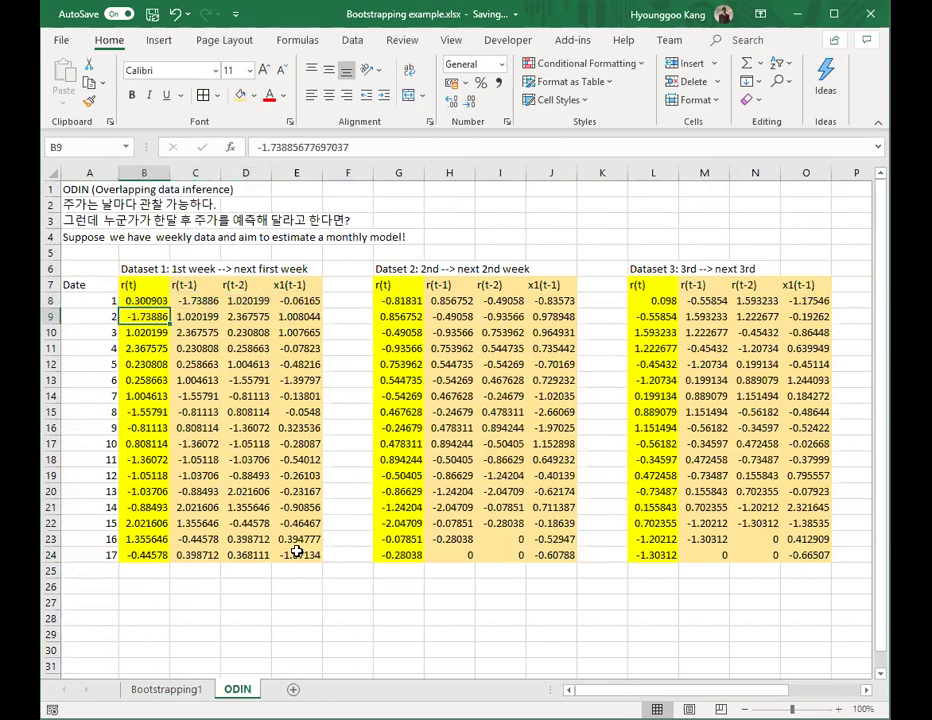
pyautogui.press('Up')
# - Write the note "At least, we do not have overlapping in each dataset albeit overlapping across dataset" in cell B26
pyautogui.press('Down')
pyautogui.press('Down')
pyautogui.press('Down')
pyautogui.press('Down')
pyautogui.press('Down')
pyautogui.press('Down')
pyautogui.press('Down')
pyautogui.press('Down')
pyautogui.press('Down')
pyautogui.press('Down')
pyautogui.press('Down')
pyautogui.press('Down')
pyautogui.press('Down')
pyautogui.press('Down')
pyautogui.press('Down')
pyautogui.press('Down')
pyautogui.press('Down')
pyautogui.press('Down')
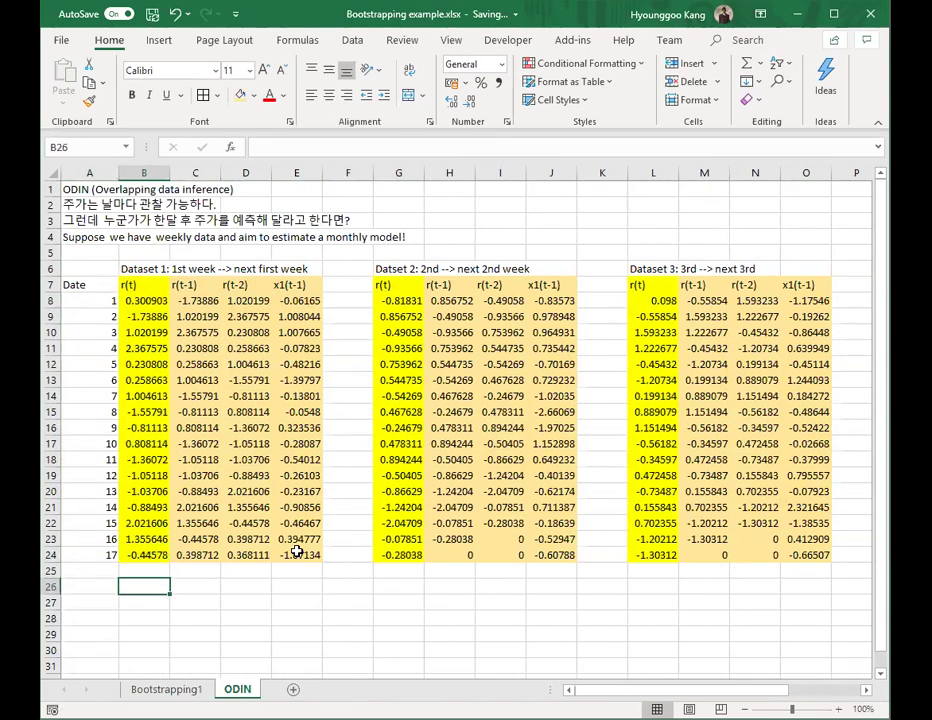
pyautogui.write('At least, we do not ')
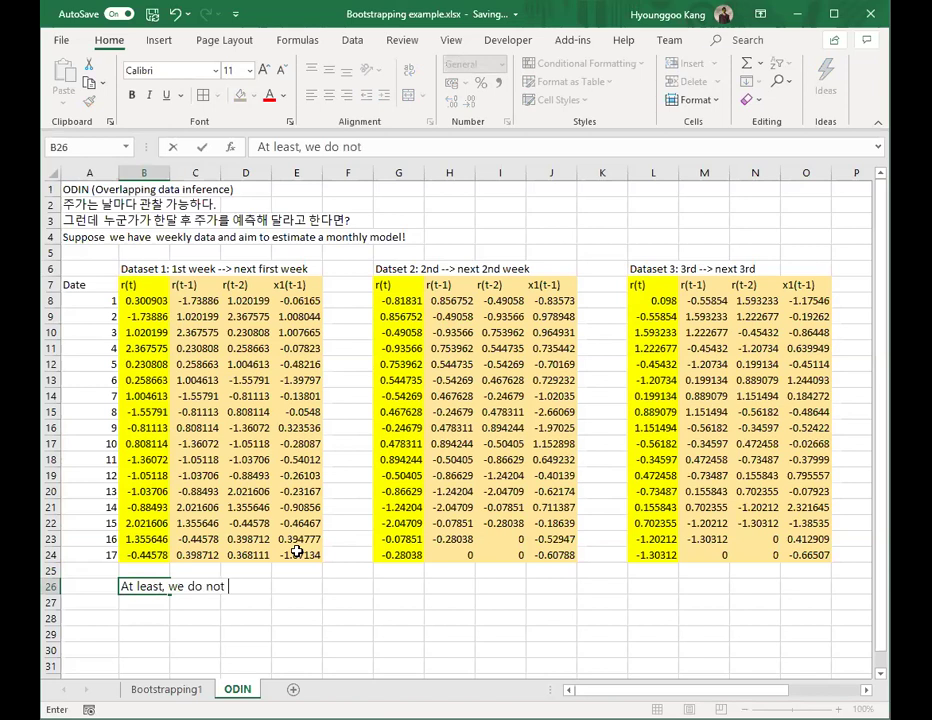
pyautogui.write('have overal')
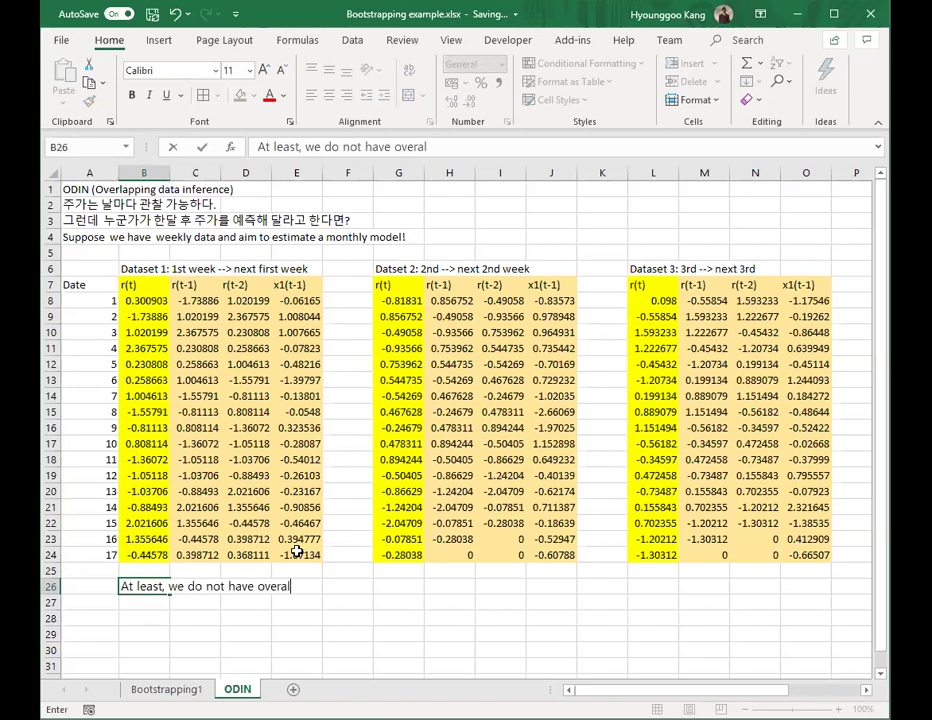
pyautogui.press('BackSpace')
pyautogui.press('BackSpace')
pyautogui.write('lapping in each data')
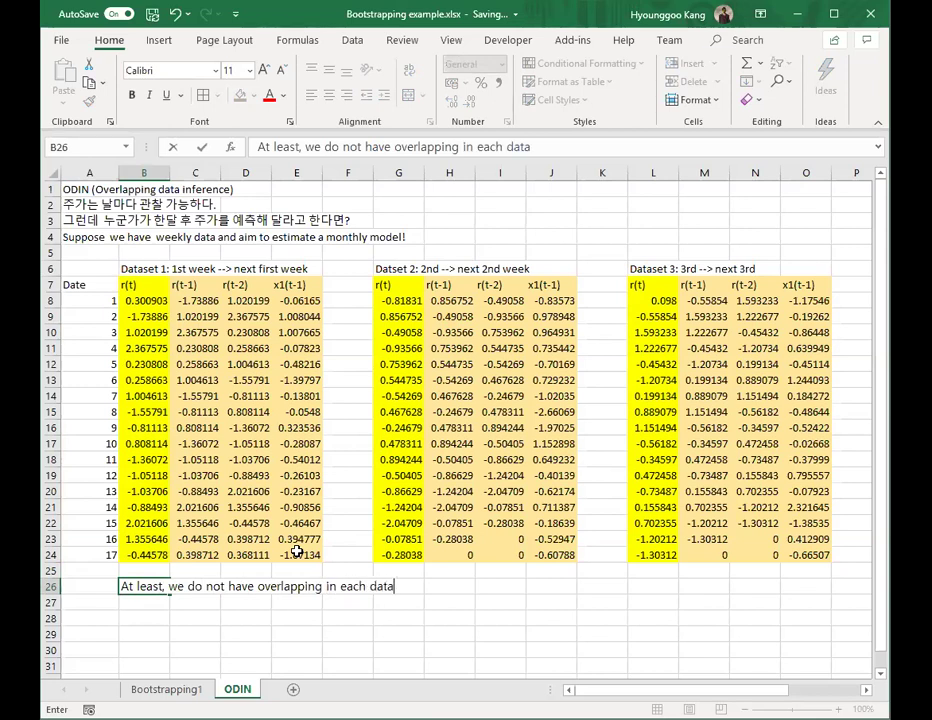
pyautogui.write('set althou')
pyautogui.press('BackSpace')
pyautogui.press('BackSpace')
pyautogui.press('BackSpace')
pyautogui.press('BackSpace')
pyautogui.press('BackSpace')
pyautogui.press('BackSpace')
pyautogui.press('BackSpace')
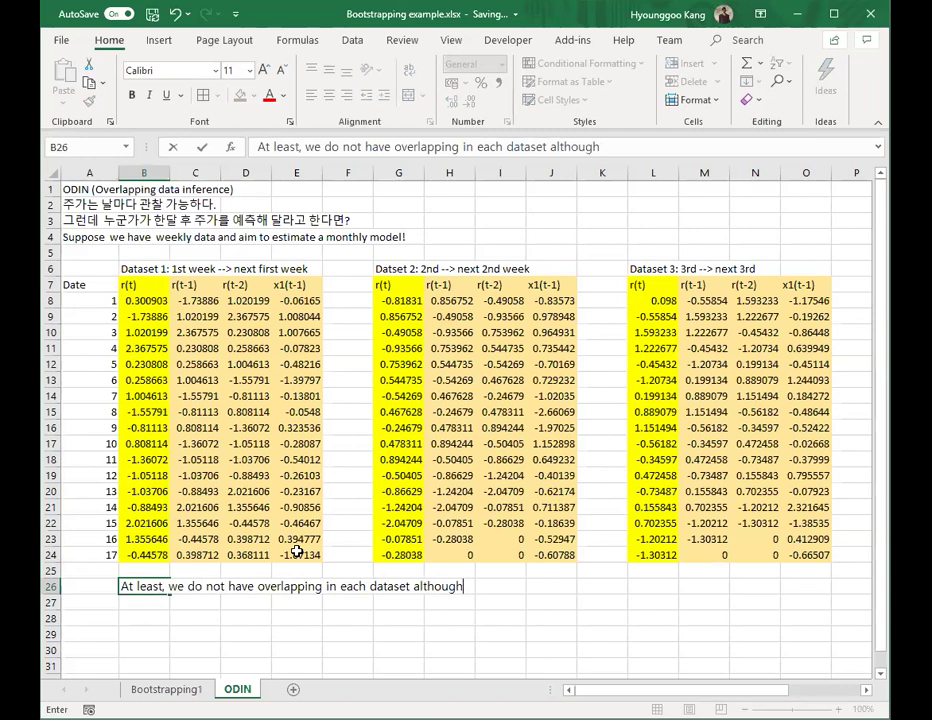
pyautogui.write('be')
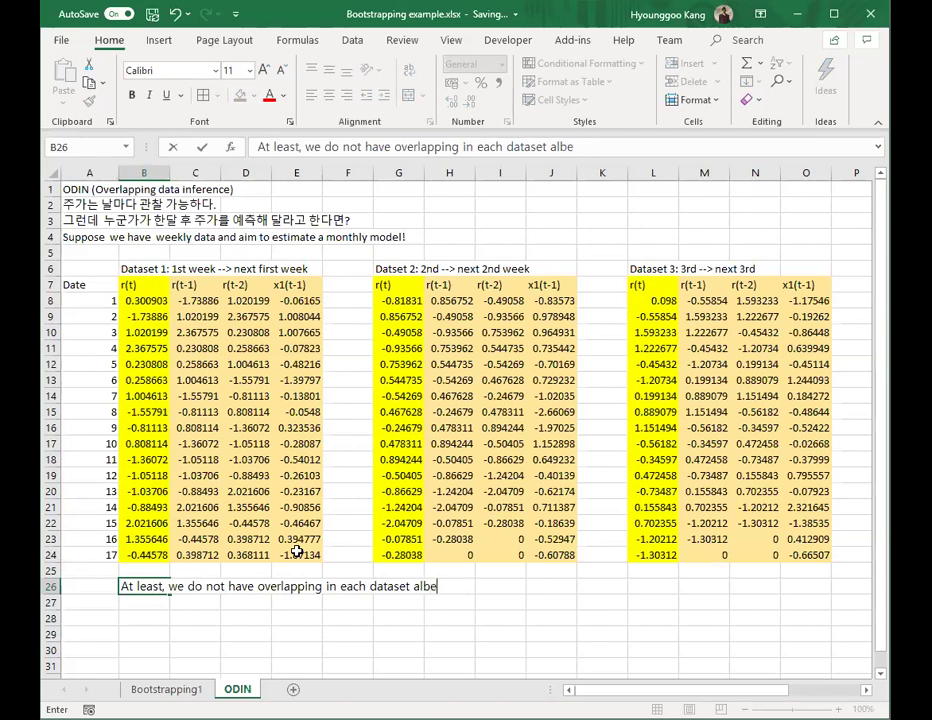
pyautogui.write('it overla')
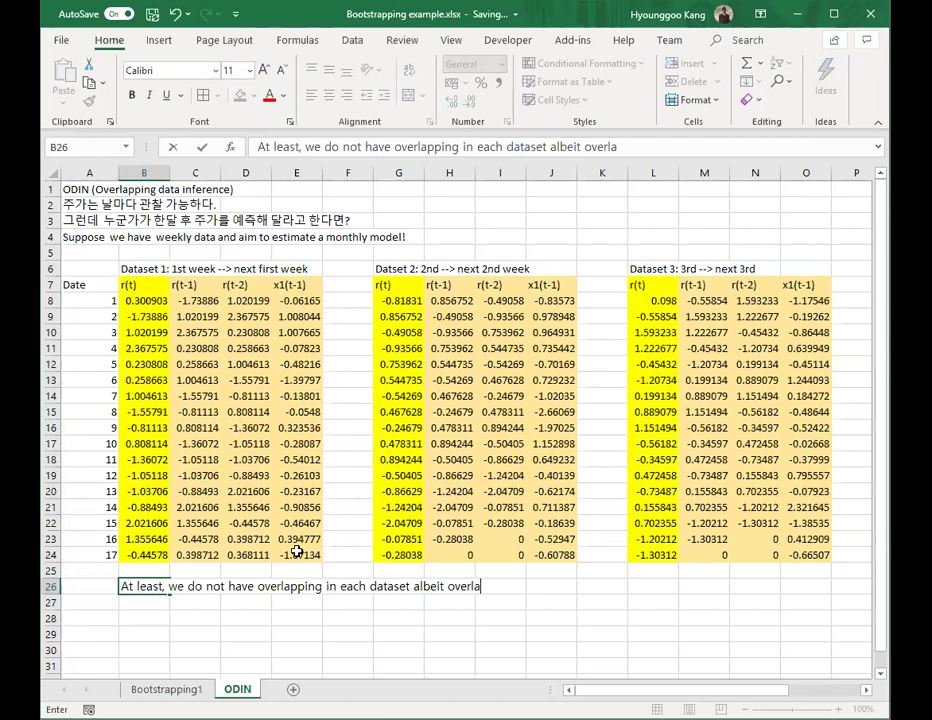
pyautogui.write('pping across dataset')
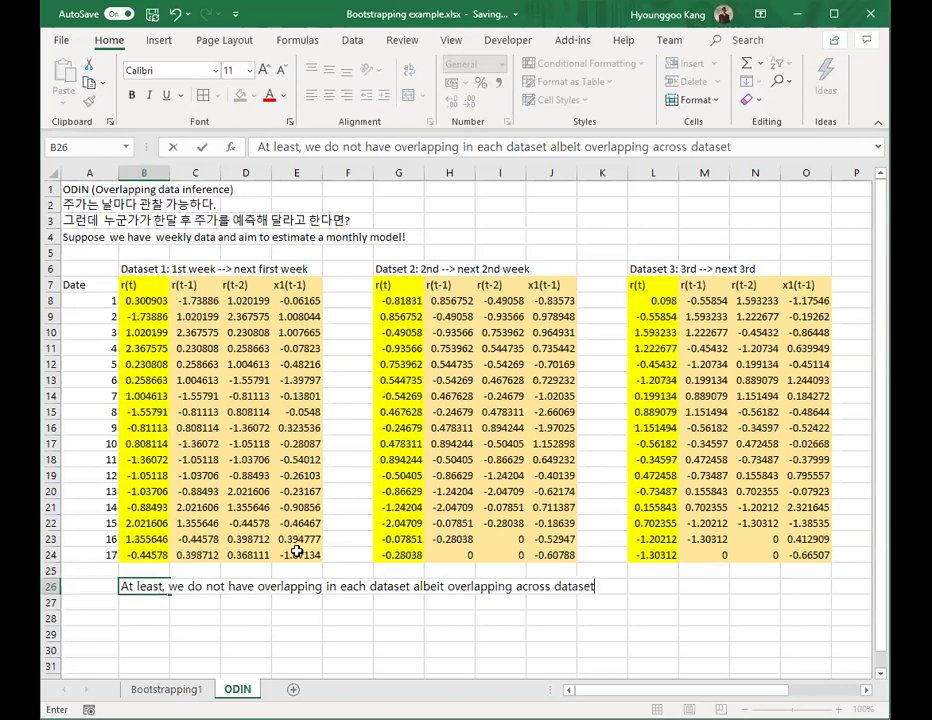
pyautogui.press('Return')
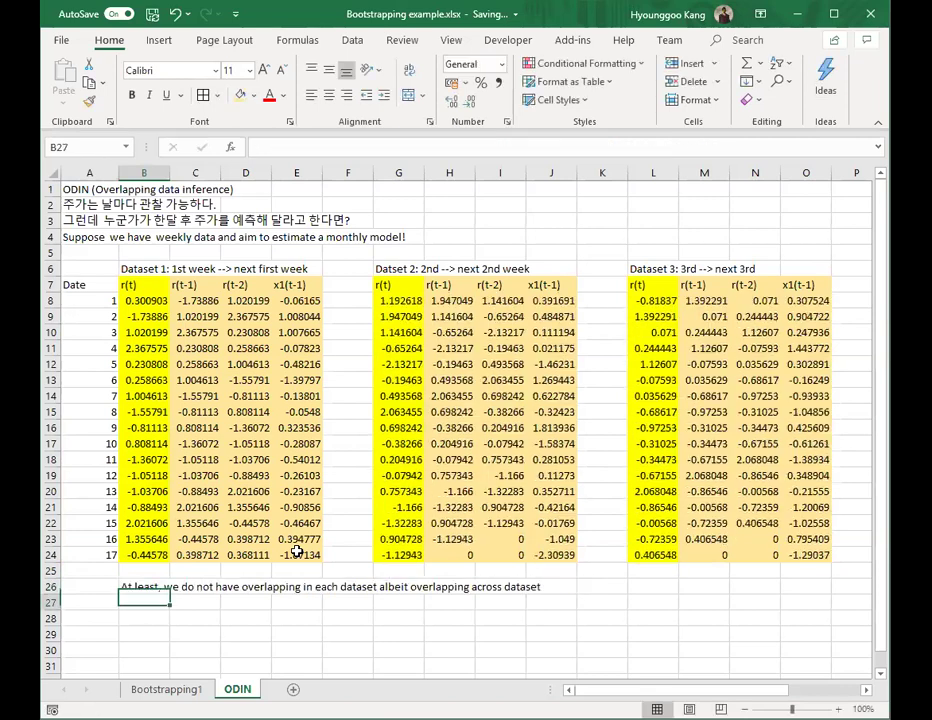
pyautogui.moveTo(244, 392); pyautogui.dragTo(195, 428)
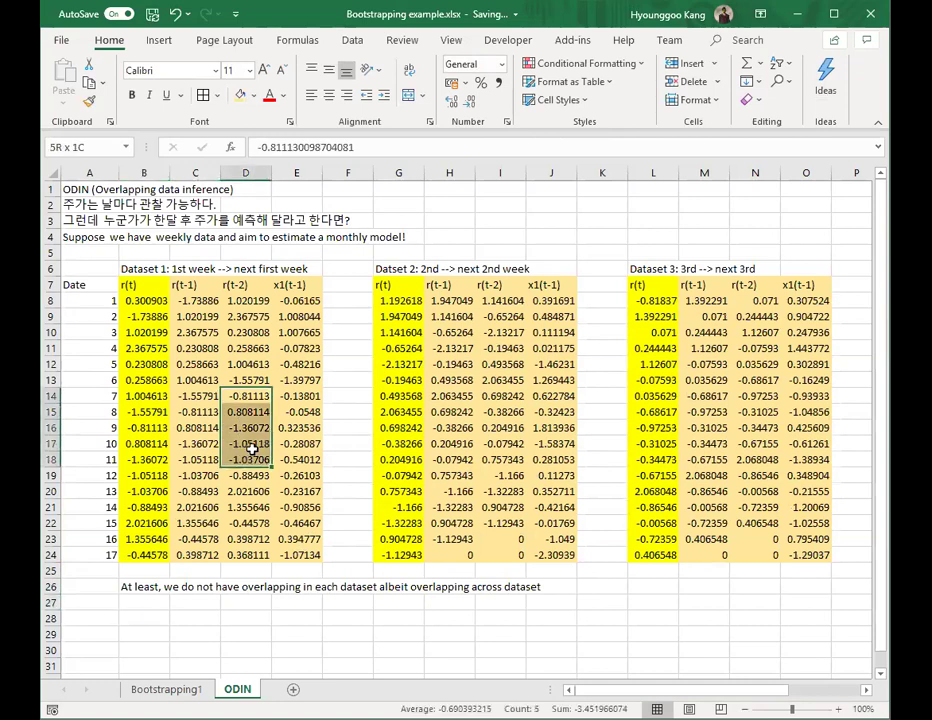
pyautogui.moveTo(449, 428); pyautogui.dragTo(452, 443)
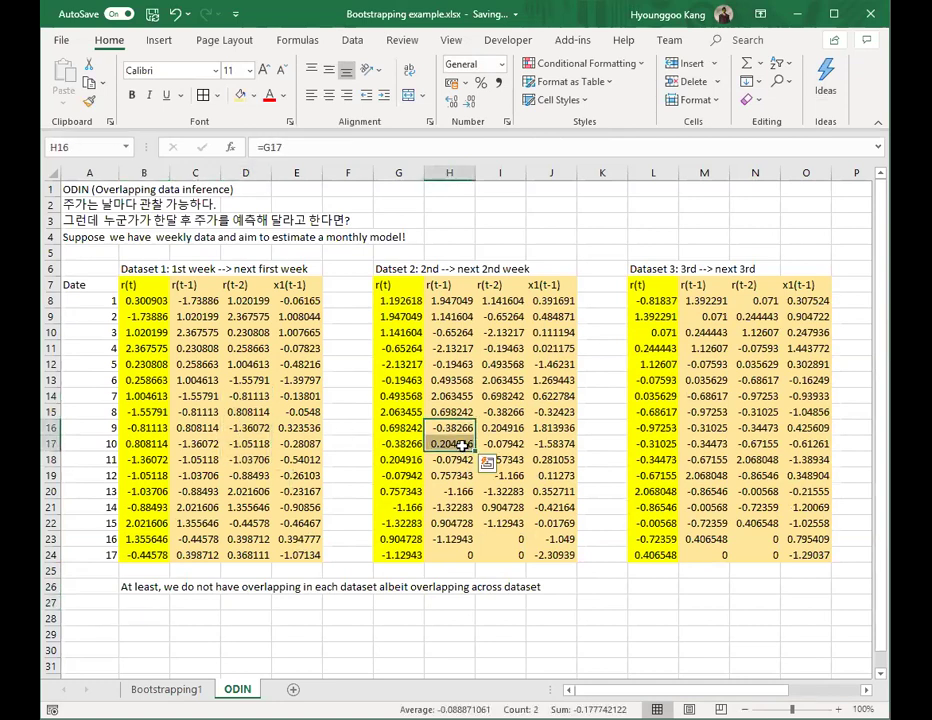
pyautogui.moveTo(128, 285); pyautogui.dragTo(143, 443)
pyautogui.moveTo(452, 348); pyautogui.dragTo(465, 466)
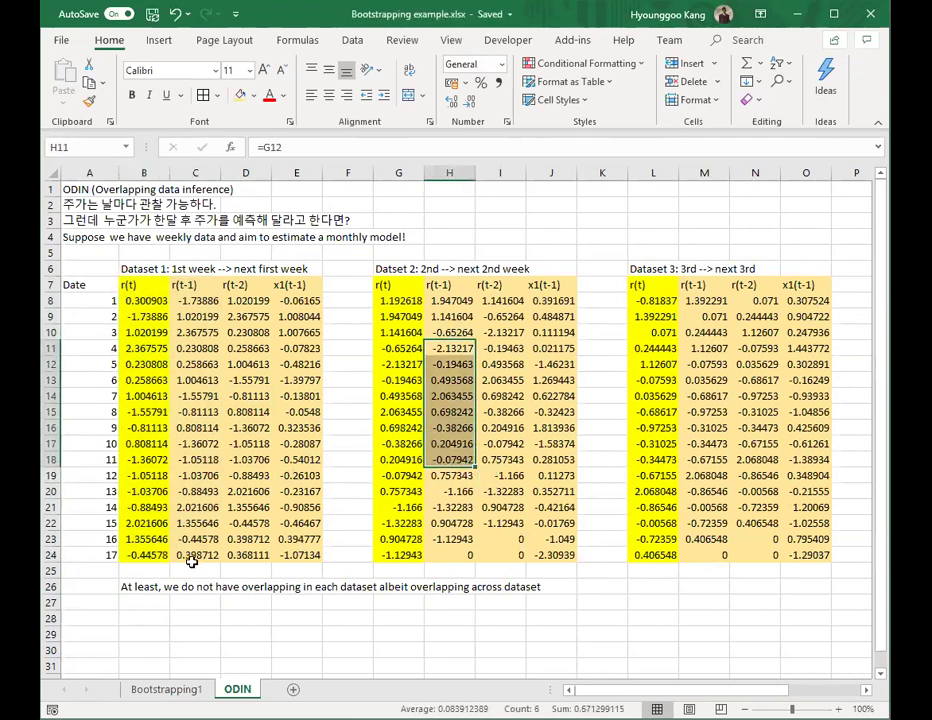
# - Enter the label [1] in A27 and the note "Estimate four sets of coefficient in each dataset" in B27
pyautogui.click(138, 618)
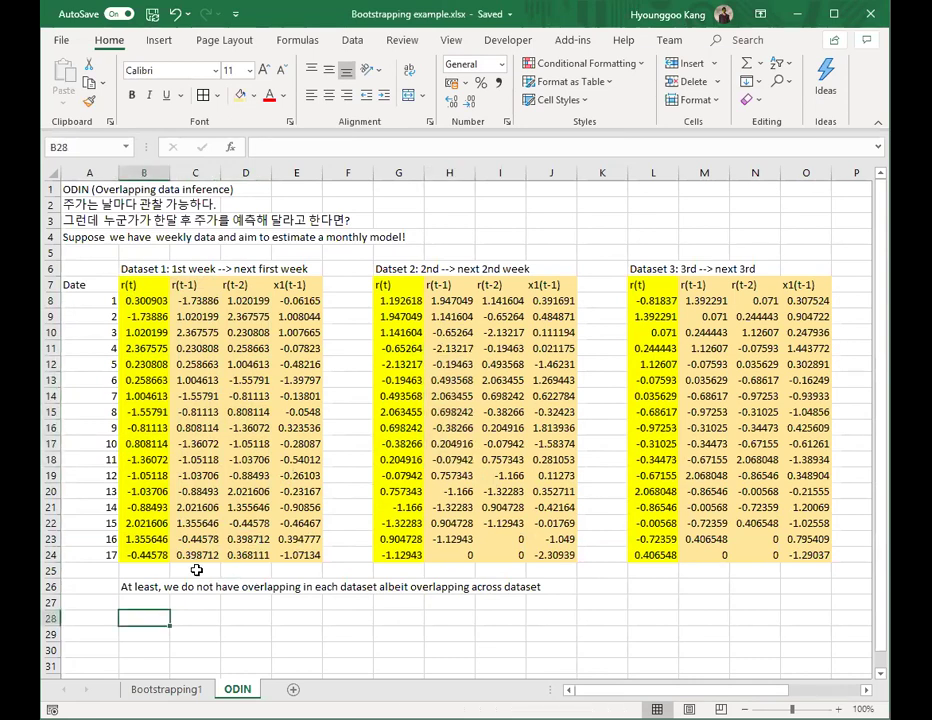
pyautogui.press('Up')
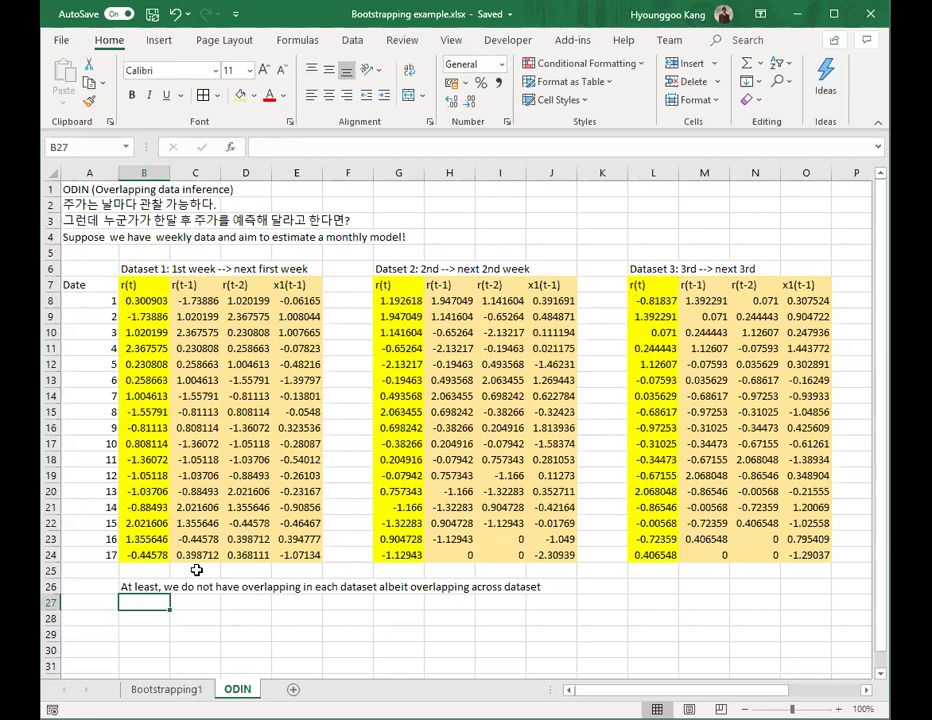
pyautogui.press('Left')
pyautogui.write('[1')
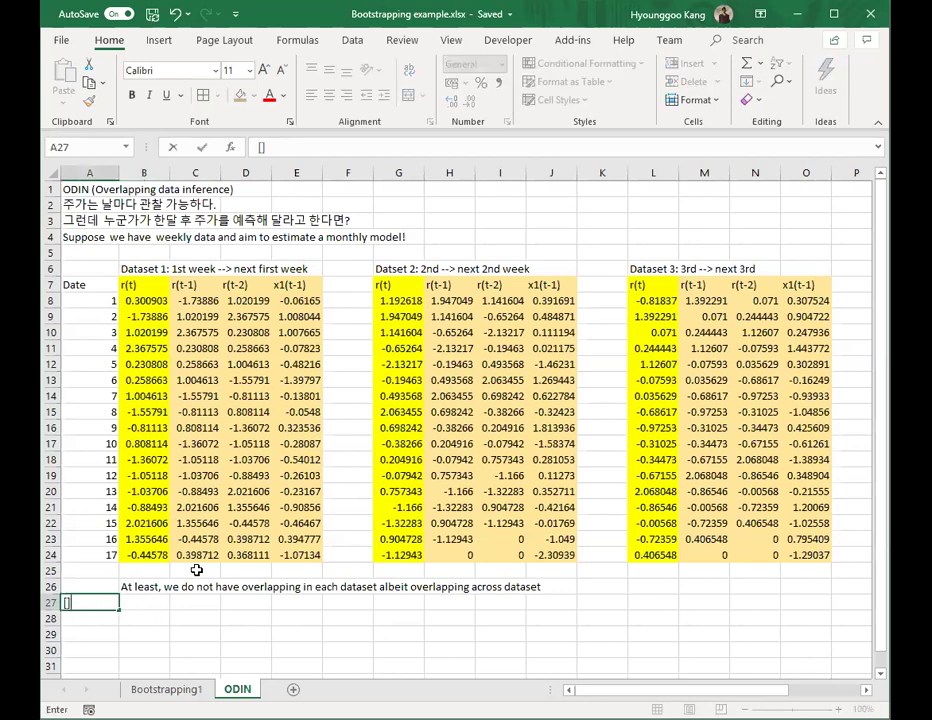
pyautogui.write(']')
pyautogui.press('Tab')
pyautogui.write('Estimate four sets of')
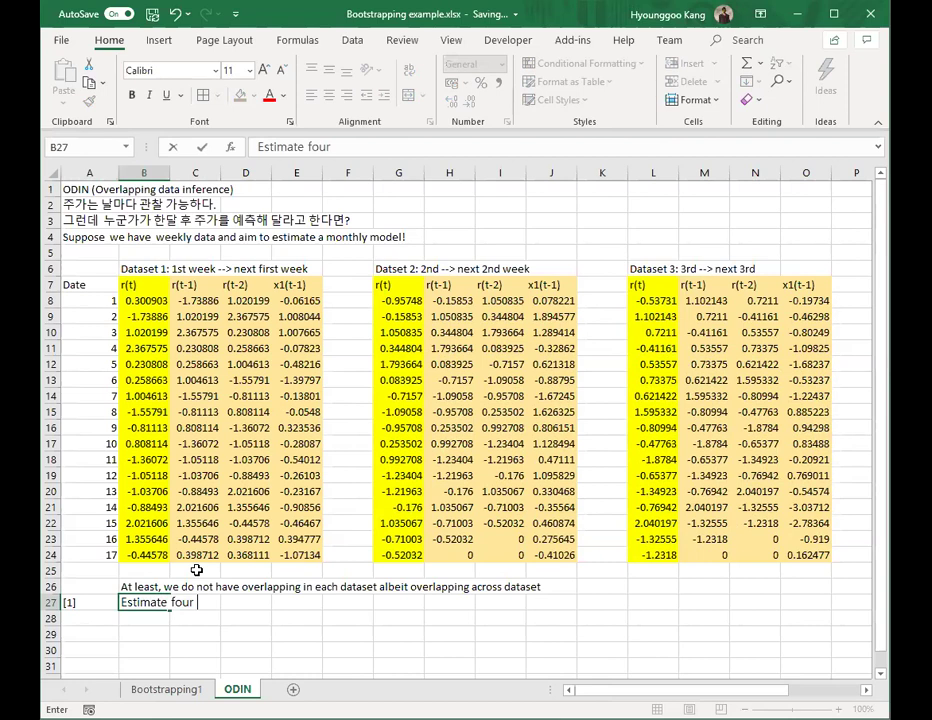
pyautogui.write(' co')
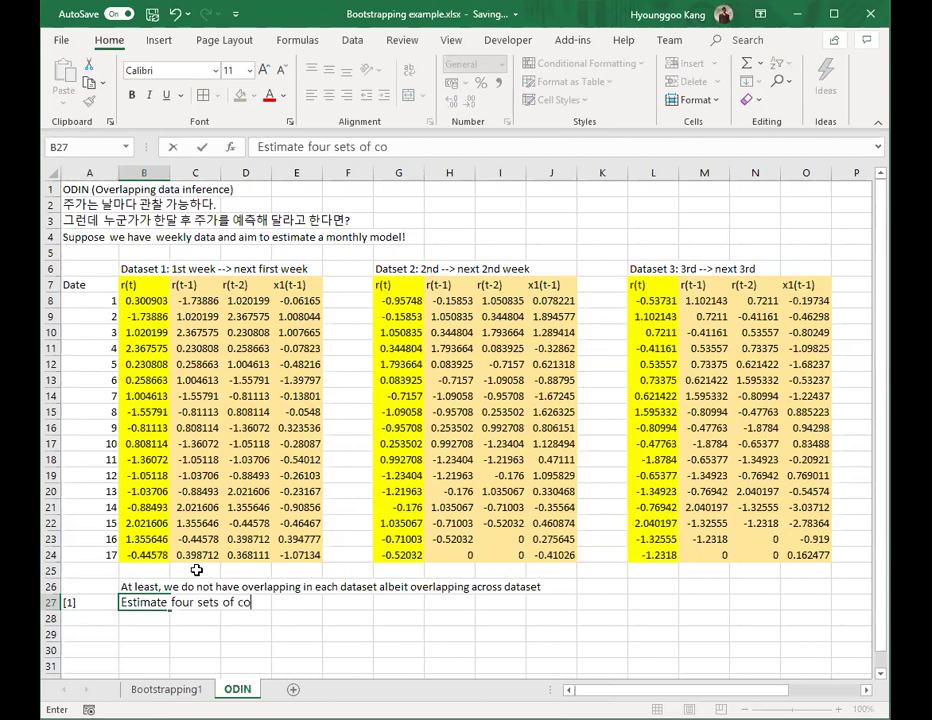
pyautogui.write('efficient in')
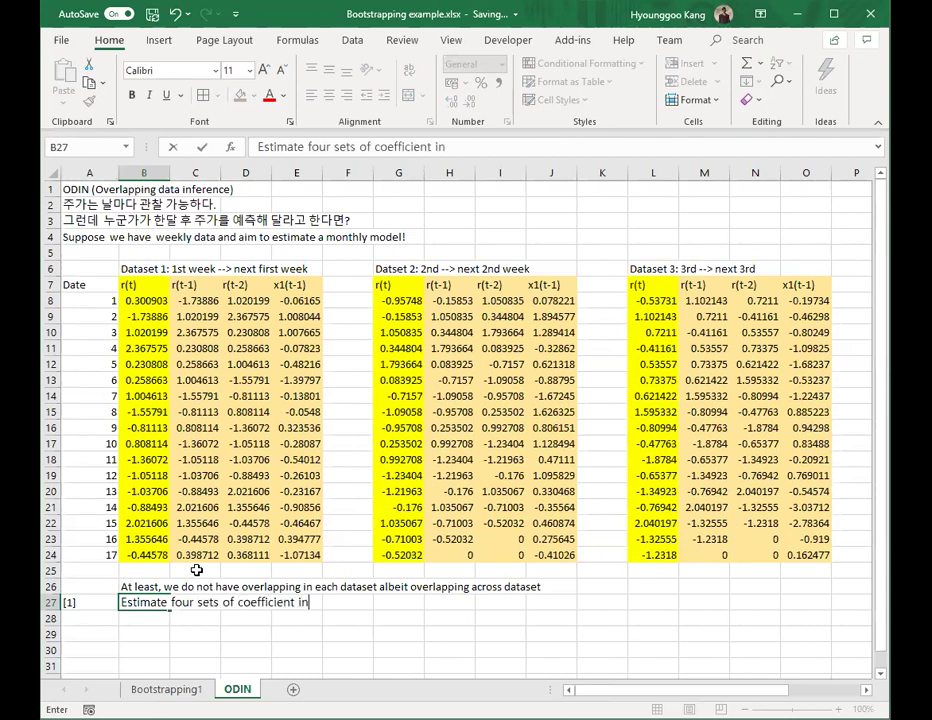
pyautogui.write(' each dataset')
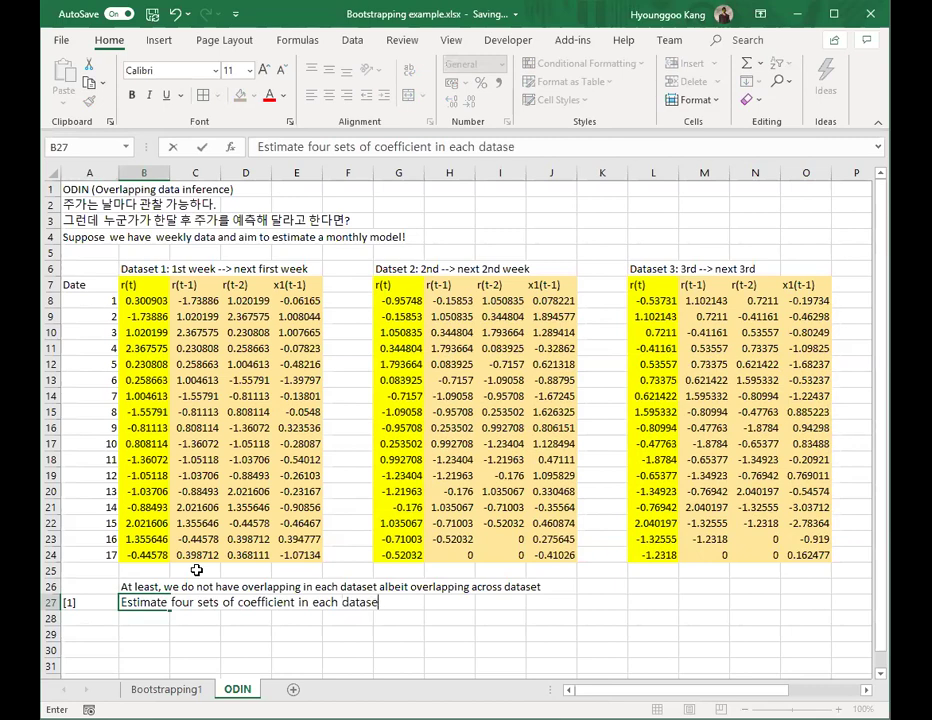
pyautogui.press('Return')
pyautogui.moveTo(128, 285); pyautogui.dragTo(301, 561)
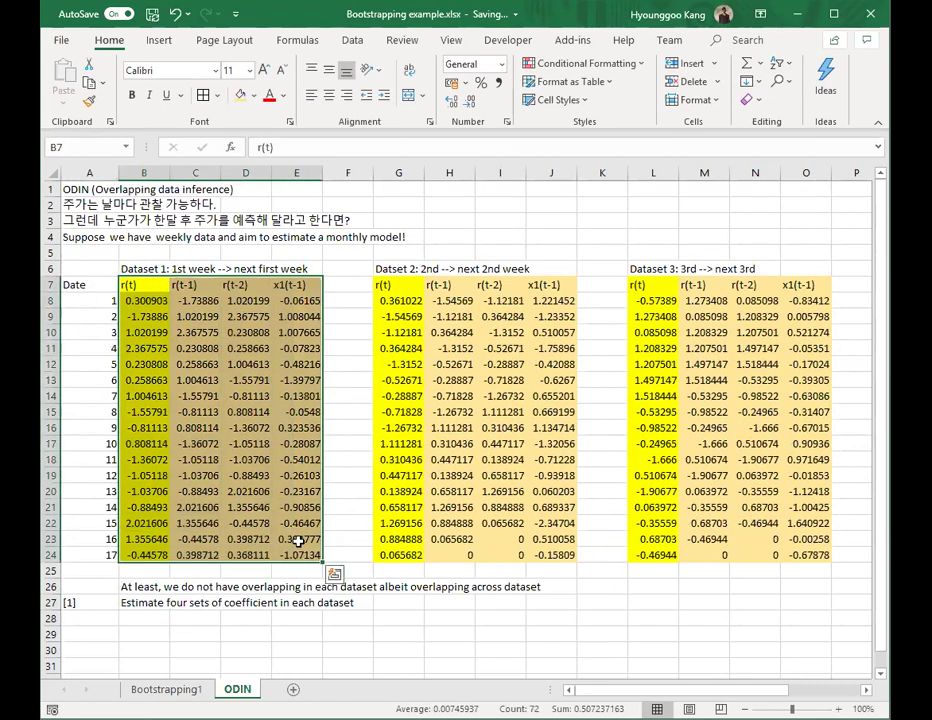
pyautogui.moveTo(405, 288); pyautogui.dragTo(545, 553)
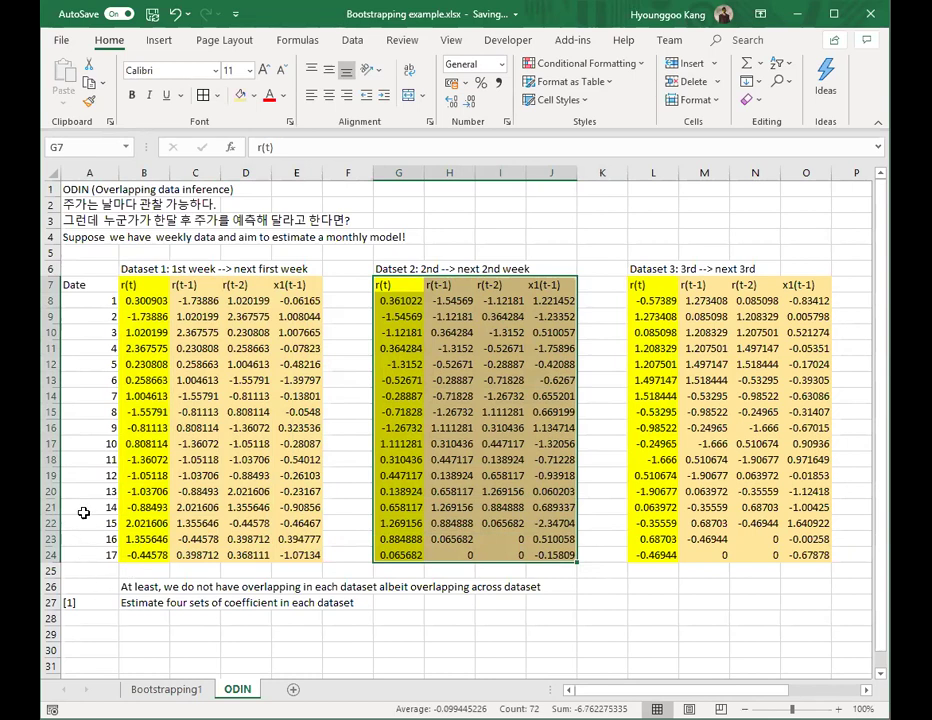
# - Right-align the contents of the whole column A
pyautogui.click(75, 173)
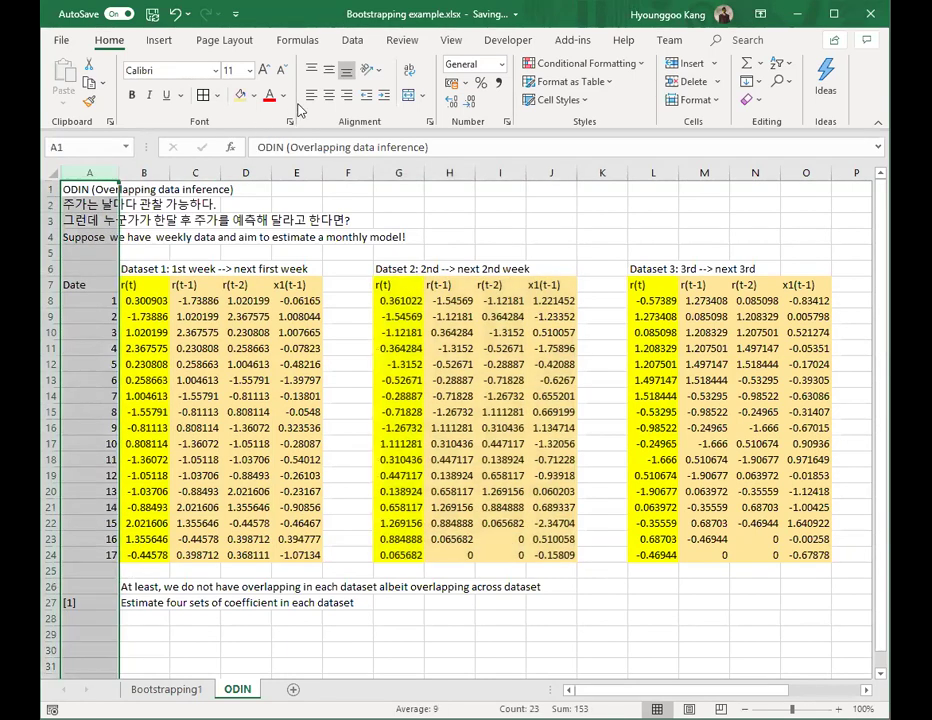
pyautogui.click(345, 96)
# - Enter the label [2] in A28 and the note "Average out the four sets of coefficients" in B28
pyautogui.click(205, 632)
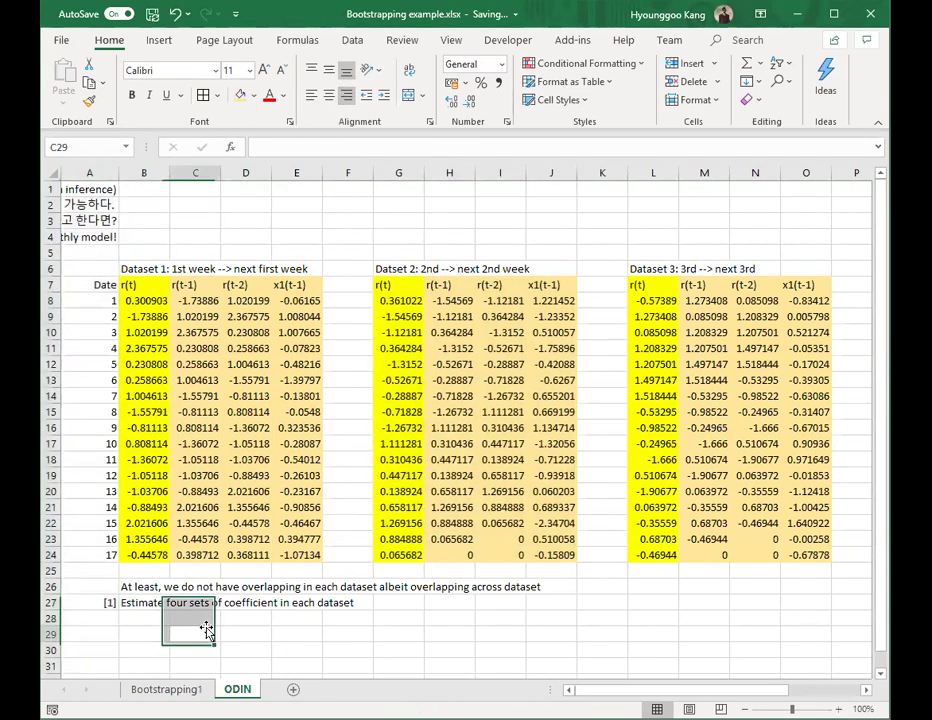
pyautogui.press('Up')
pyautogui.press('Up')
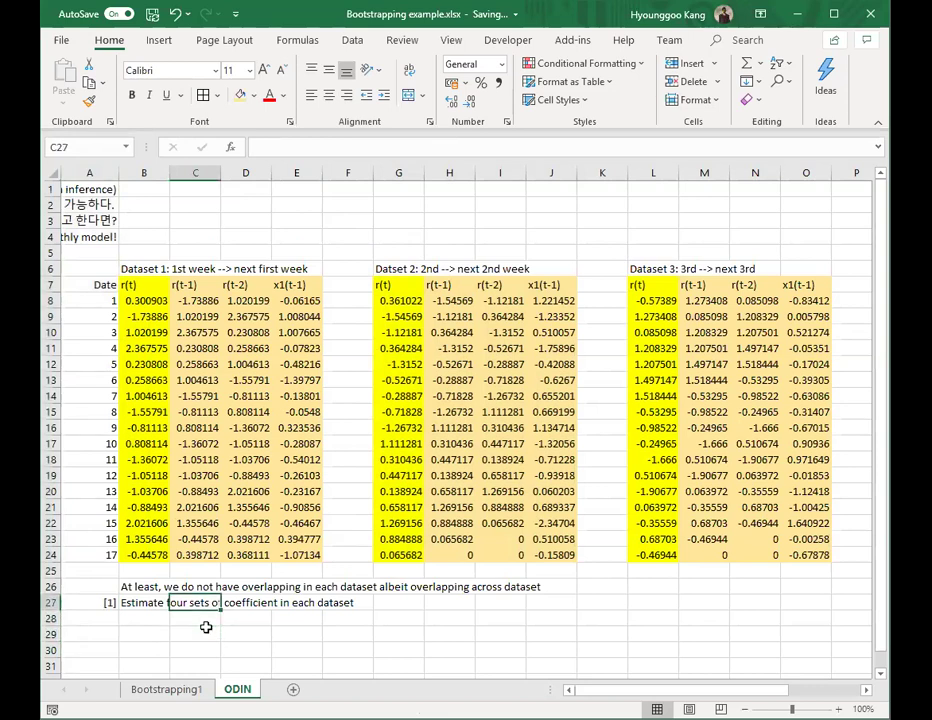
pyautogui.press('Left')
pyautogui.press('Down')
pyautogui.press('Left')
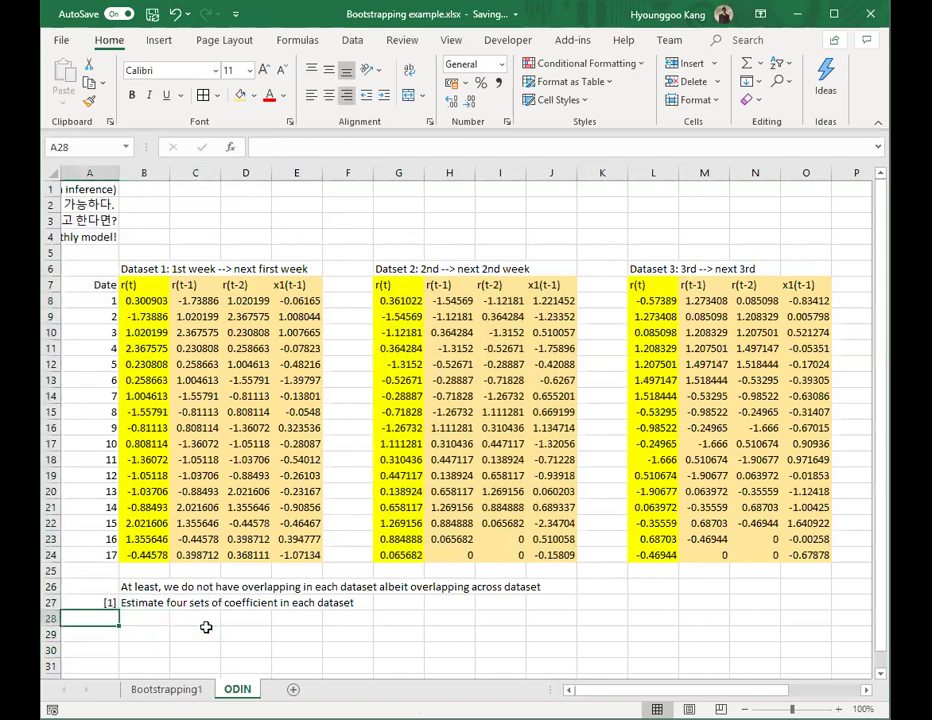
pyautogui.write('[2]')
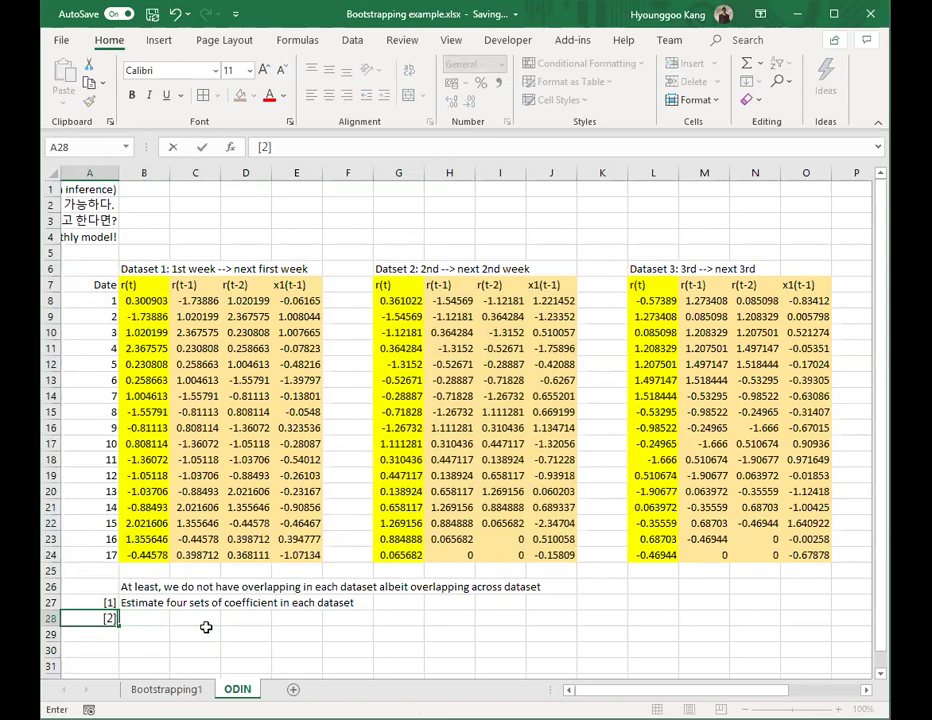
pyautogui.press('Right')
pyautogui.write('Average out the')
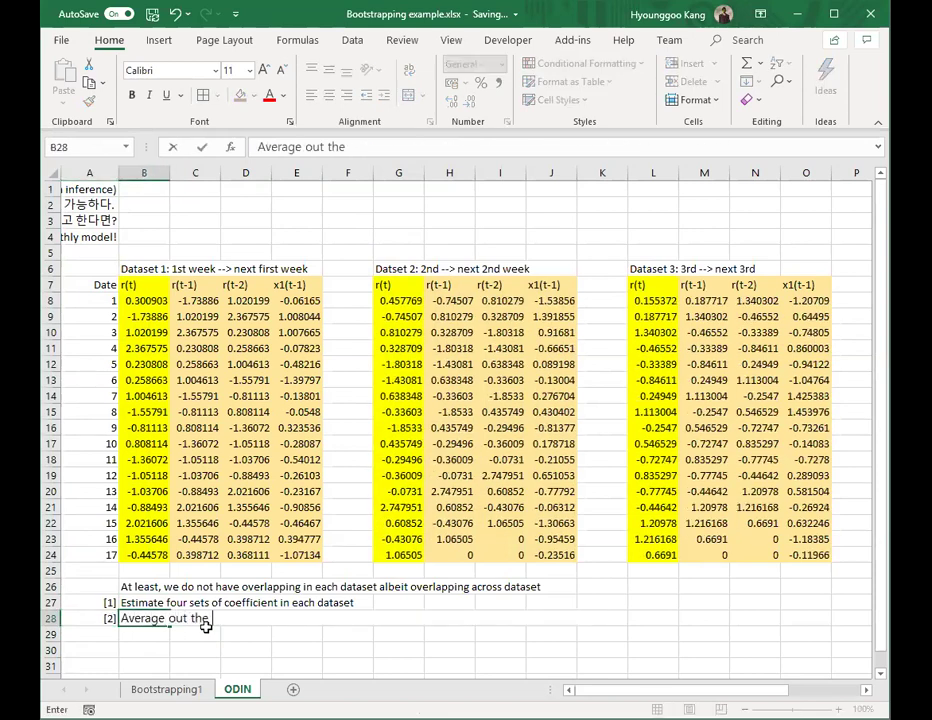
pyautogui.write(' four sets')
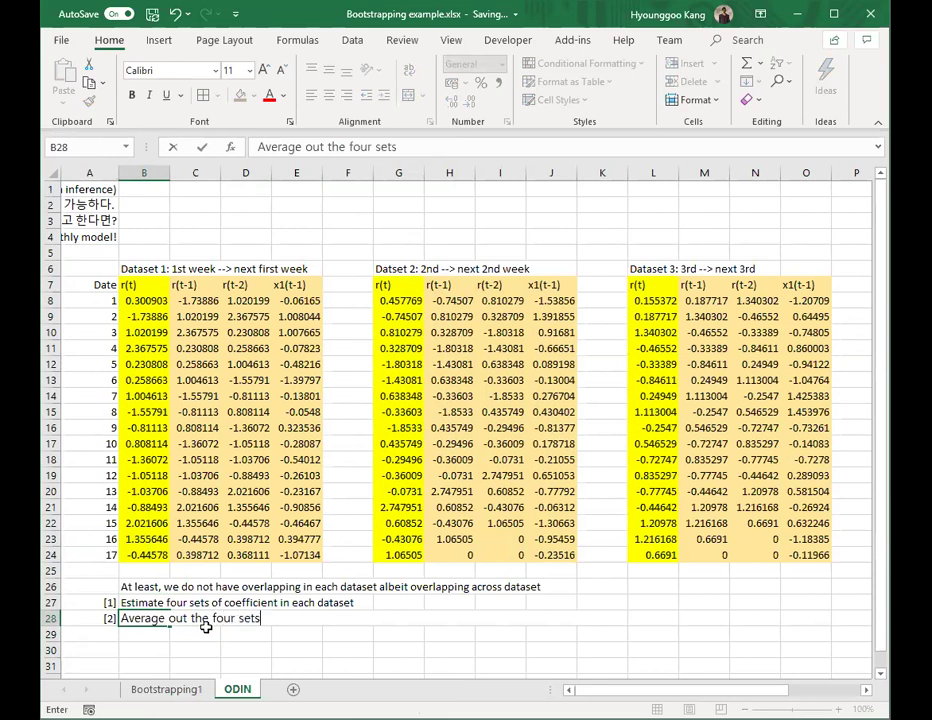
pyautogui.write(' of coeff')
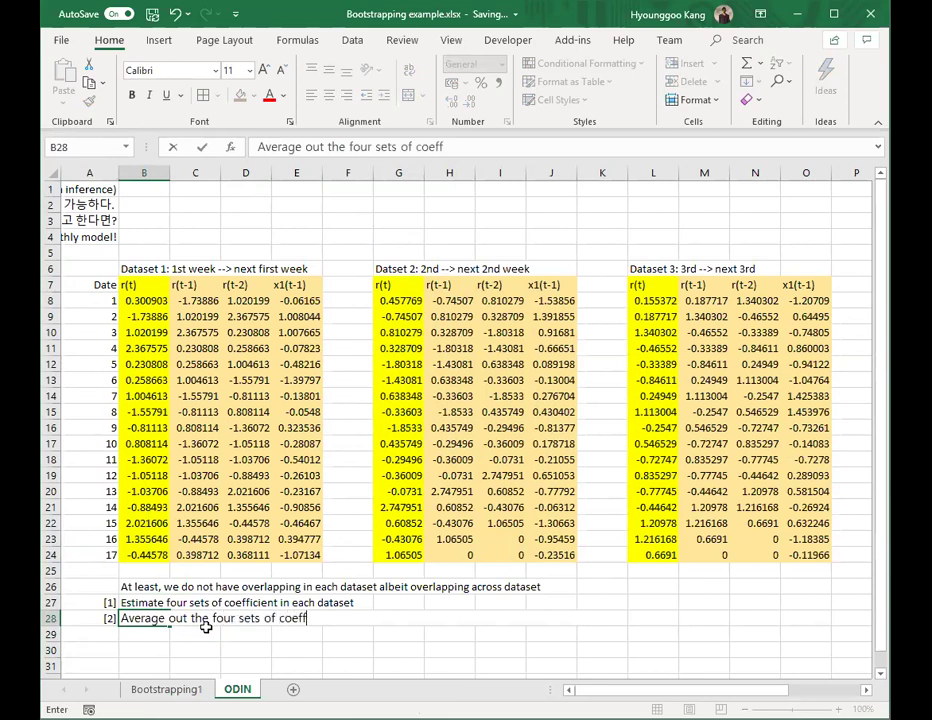
pyautogui.write('icients')
pyautogui.press('Return')
# - Correct the word "coefficient" to "coefficients" in the note in B27
pyautogui.press('Up')
pyautogui.press('Up')
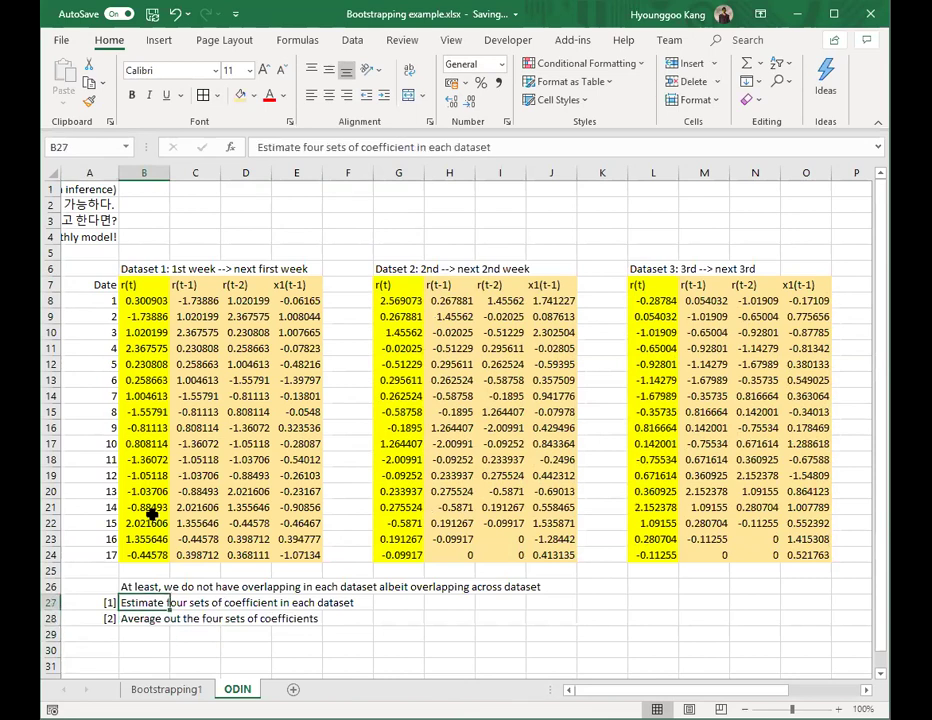
pyautogui.click(415, 147)
pyautogui.press('Return')
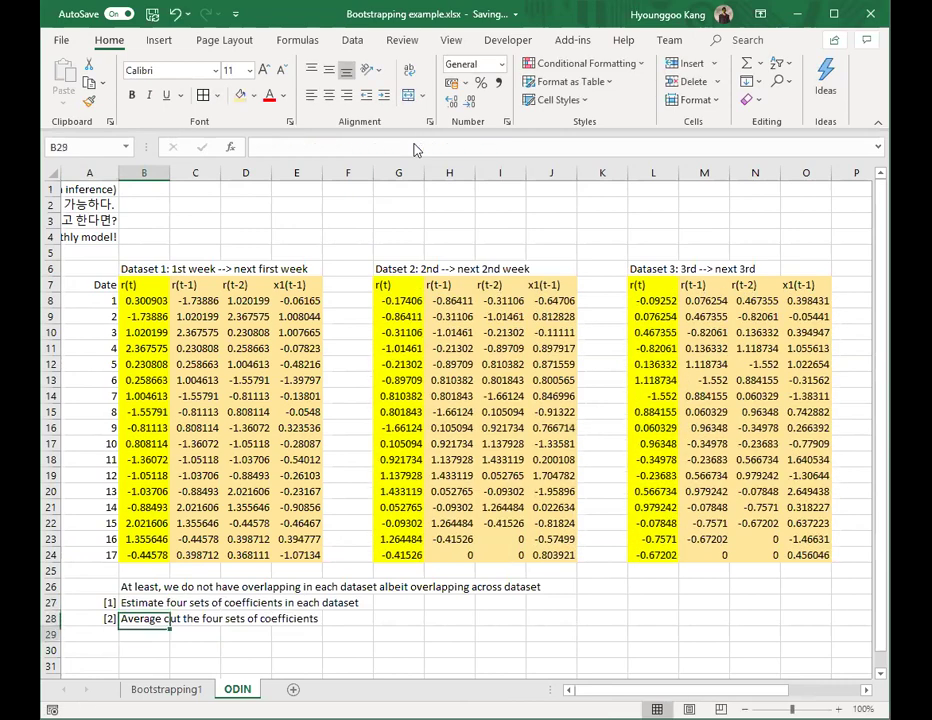
# - Enter the label [3] in A29 and the note "Use that average as your estimates" in B29
pyautogui.press('Return')
pyautogui.press('Left')
pyautogui.write('[3]')
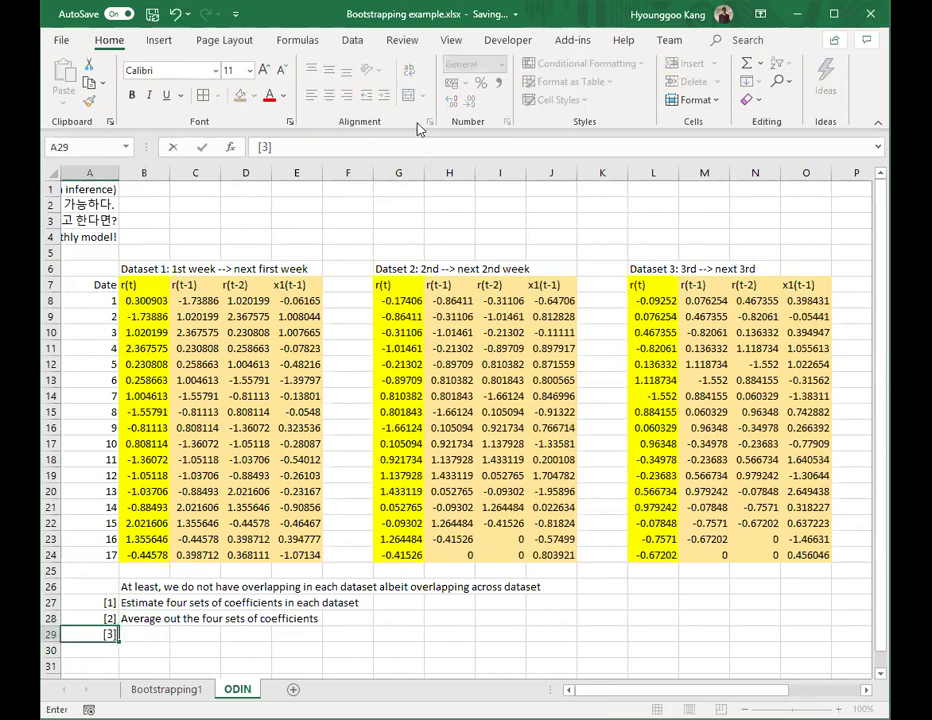
pyautogui.press('Tab')
pyautogui.write('Use that')
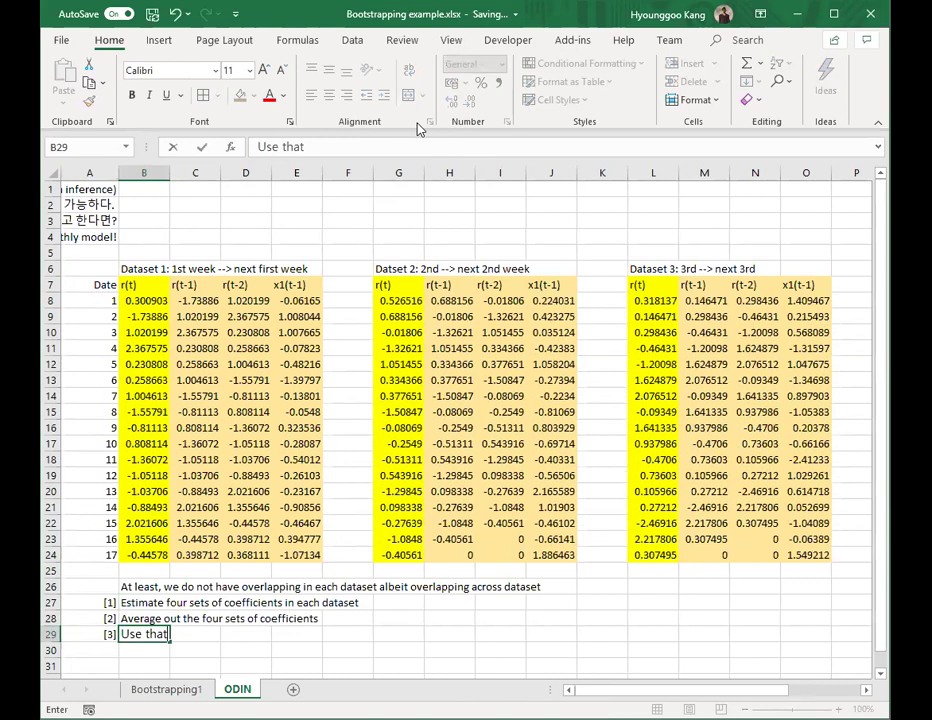
pyautogui.write(' average')
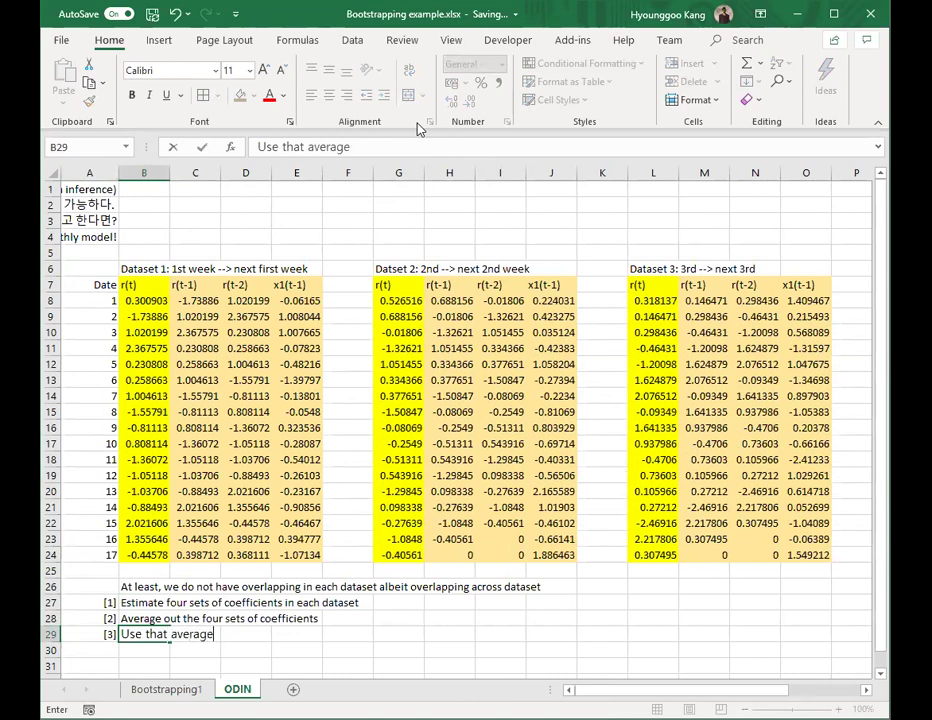
pyautogui.write(' as your es')
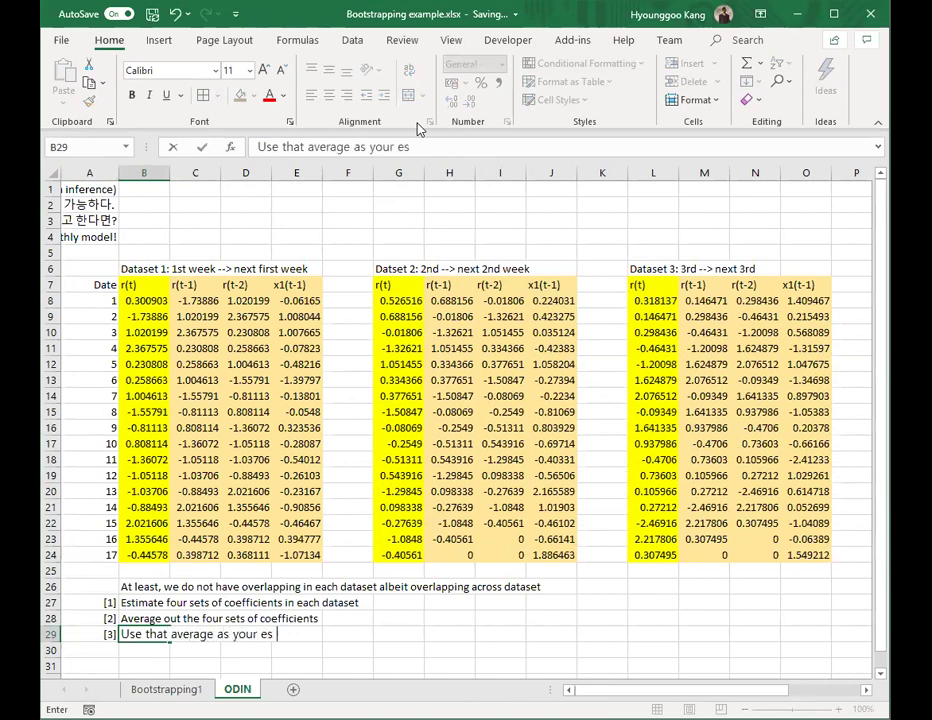
pyautogui.write('timates')
pyautogui.press('Return')
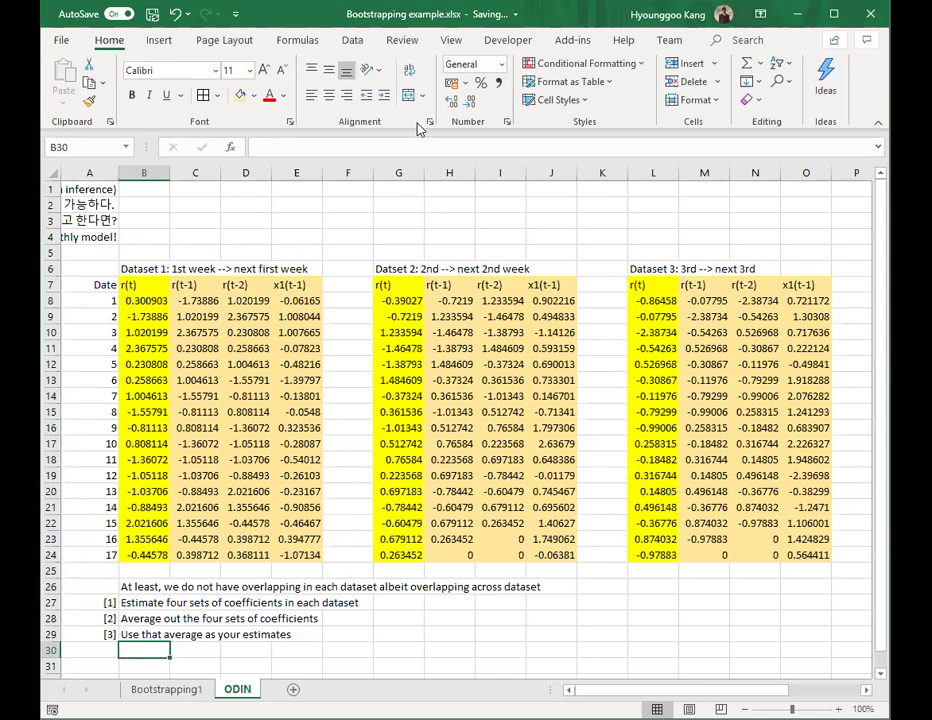
# - Enter the label [4] in cell A30
pyautogui.press('Left')
pyautogui.write('[4]')
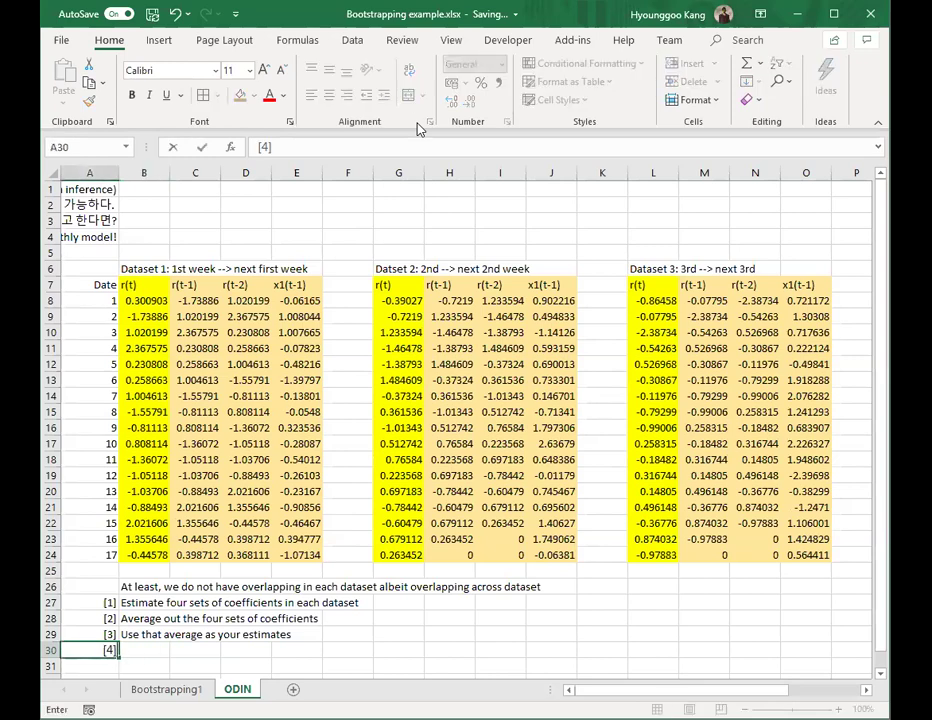
pyautogui.press('Tab')
pyautogui.write('Estimate')
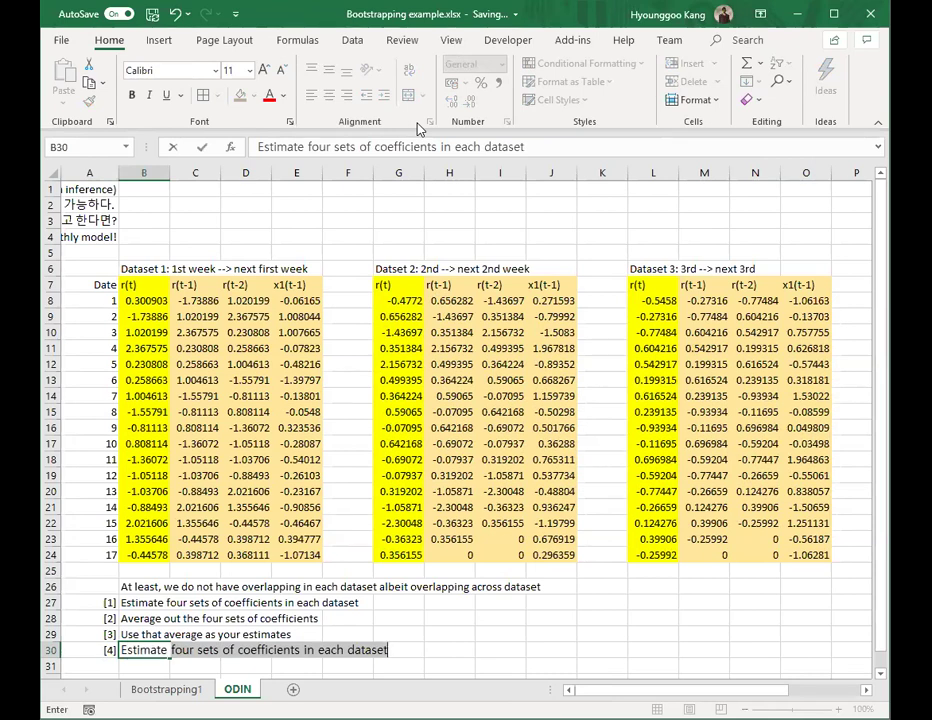
pyautogui.write(' the signi')
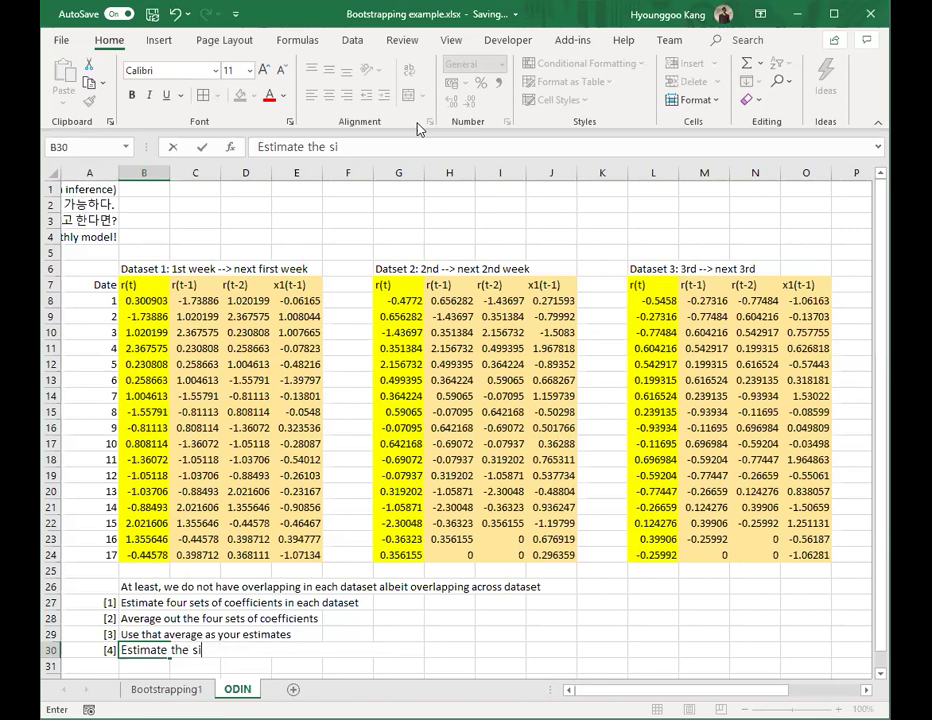
pyautogui.press('BackSpace')
pyautogui.press('BackSpace')
pyautogui.press('BackSpace')
pyautogui.press('BackSpace')
pyautogui.press('BackSpace')
pyautogui.press('BackSpace')
pyautogui.press('BackSpace')
pyautogui.press('BackSpace')
pyautogui.press('BackSpace')
pyautogui.press('BackSpace')
pyautogui.press('BackSpace')
pyautogui.press('BackSpace')
pyautogui.press('BackSpace')
pyautogui.press('BackSpace')
pyautogui.press('BackSpace')
pyautogui.press('BackSpace')
pyautogui.press('BackSpace')
pyautogui.press('BackSpace')
# - Write the note "Compute the significance of your estimates" in cell B30
pyautogui.write('Compute the sign')
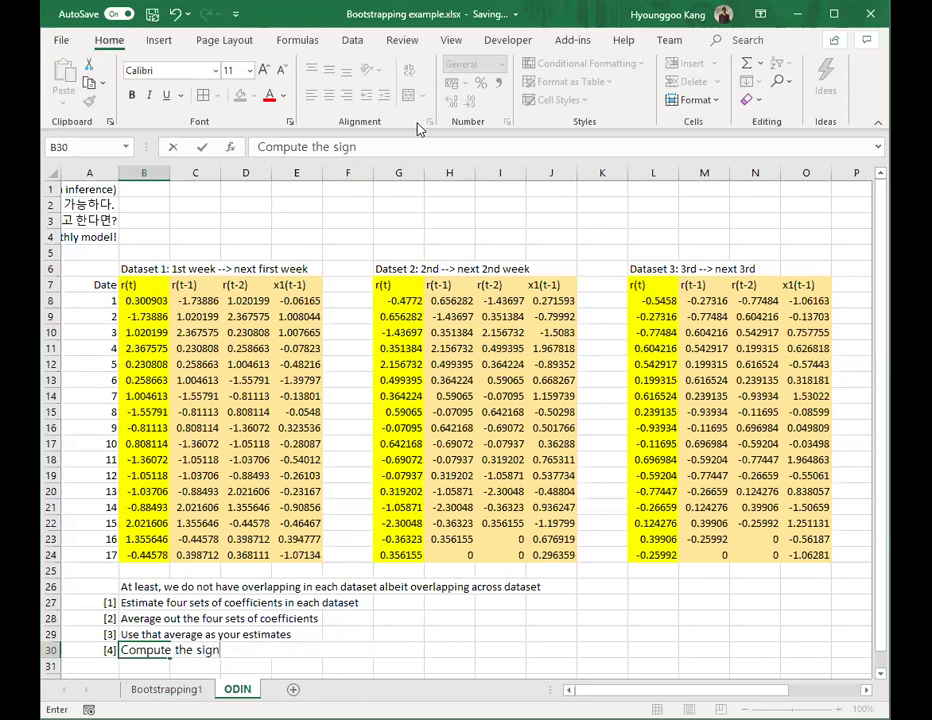
pyautogui.write('i')
pyautogui.write('ficance')
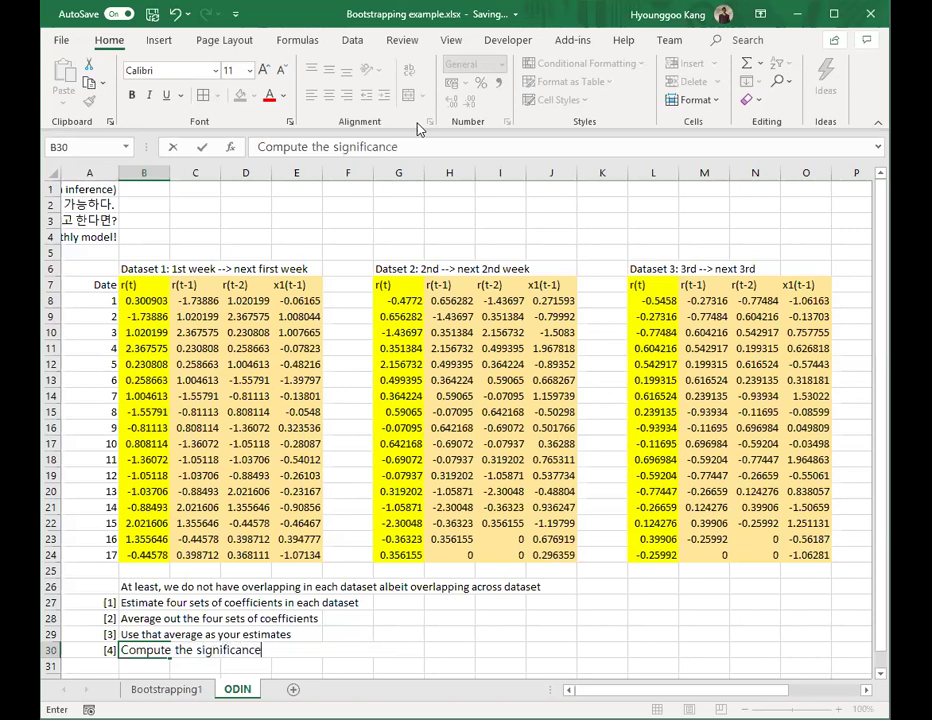
pyautogui.write(' of your estimates')
pyautogui.press('Return')
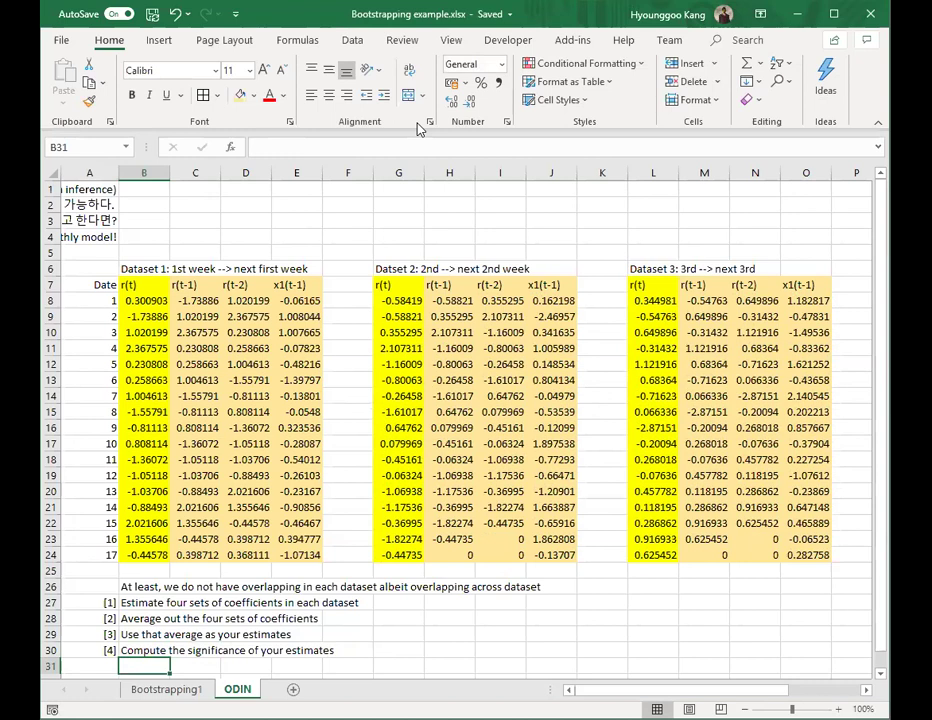
# - Extend the note in B30 with a second sentence so it ends "estimates. Usually it is hard."
pyautogui.press('Up')
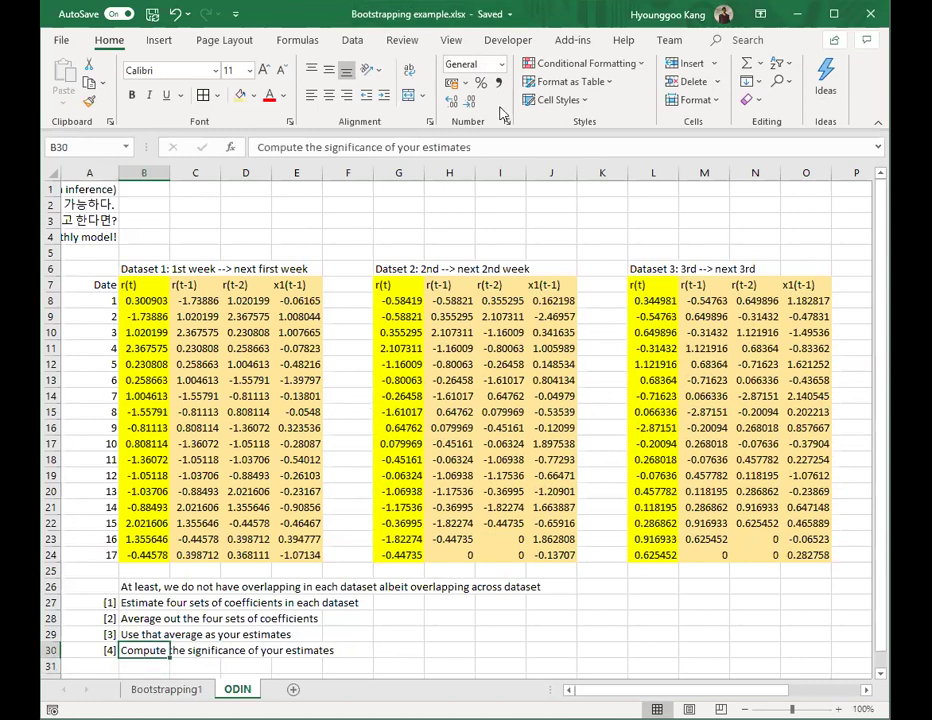
pyautogui.click(520, 147)
pyautogui.write('. ')
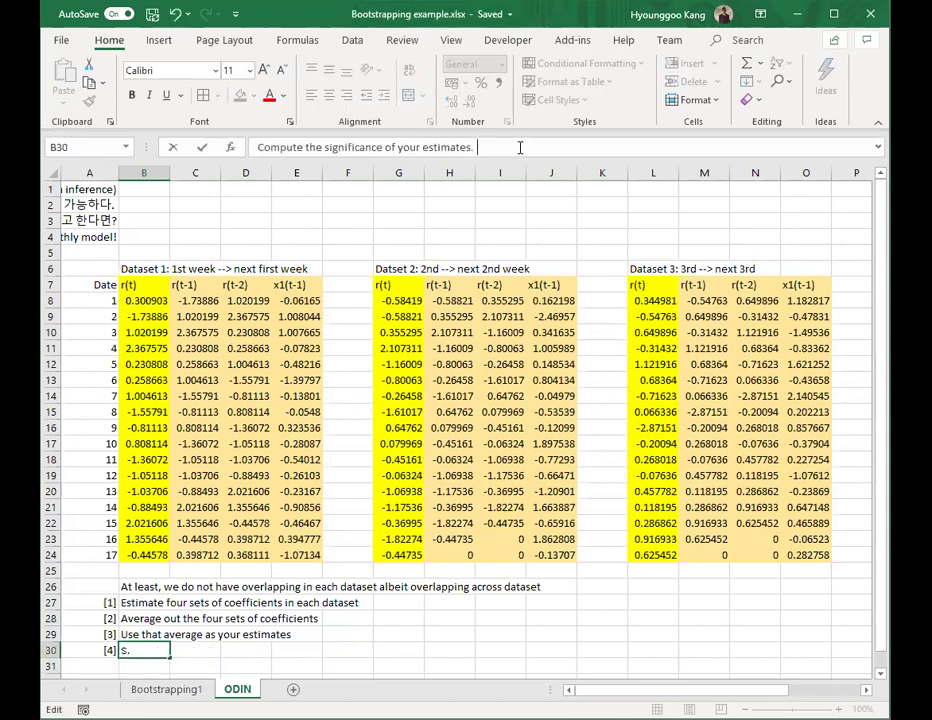
pyautogui.write('Usually')
pyautogui.press('BackSpace')
pyautogui.press('BackSpace')
pyautogui.write('l')
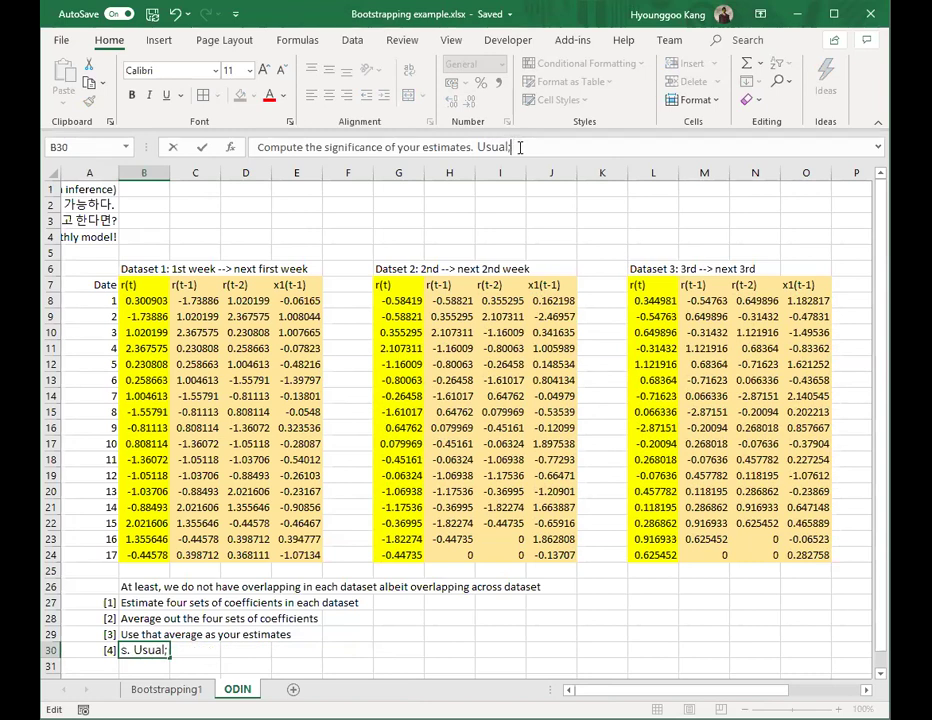
pyautogui.write('y it is hard.')
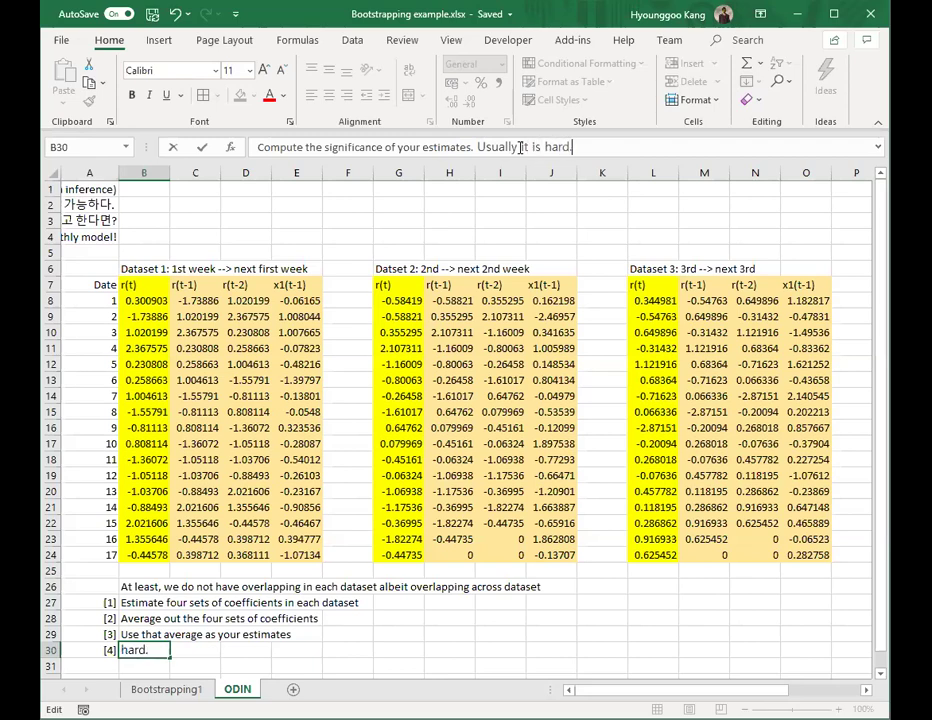
pyautogui.press('Return')
# - Write the note "Therefore, I suggest bootstrapping." in cell B31
pyautogui.write('Therefo')
pyautogui.write('re, I suggest ')
pyautogui.write('vbo')
pyautogui.press('BackSpace')
pyautogui.press('BackSpace')
pyautogui.press('BackSpace')
pyautogui.write('bootstrapping')
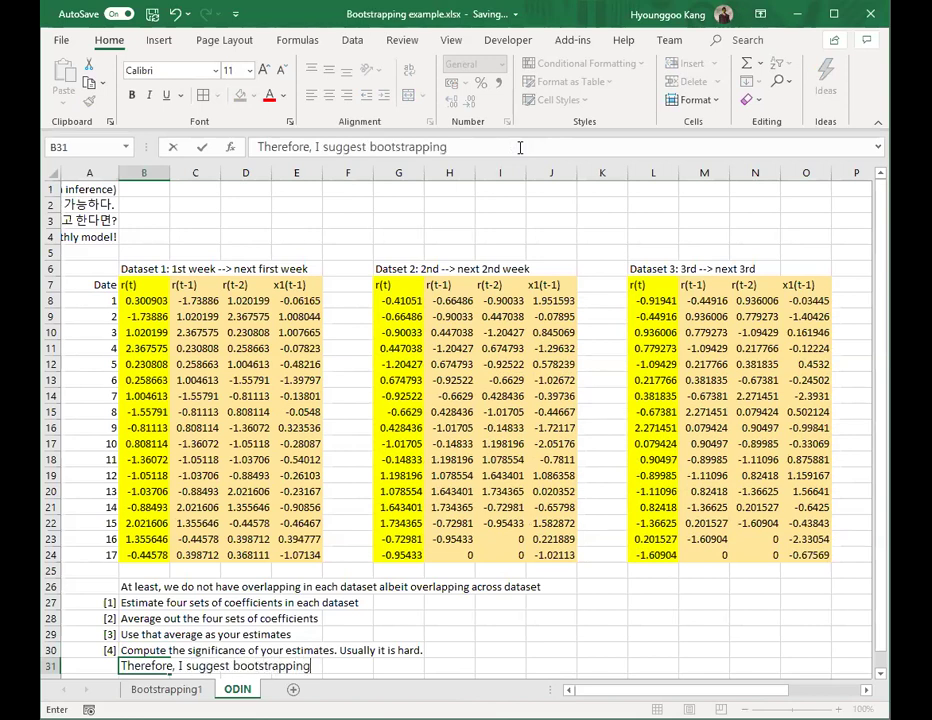
pyautogui.write('.')
pyautogui.press('Return')
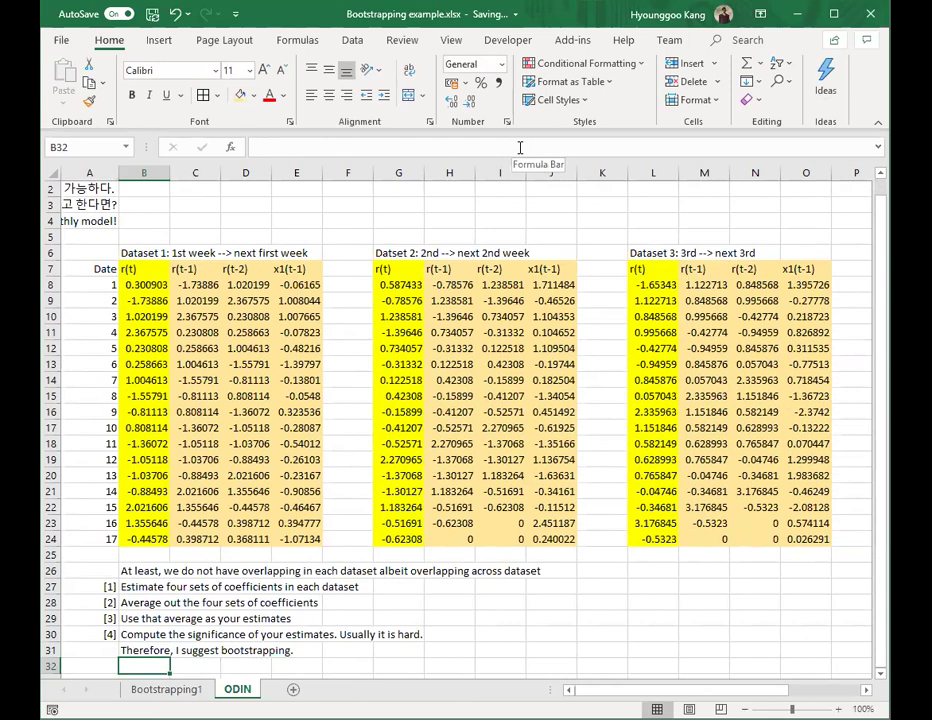
# - Enter the heading "Resampling data" in cell B33, leaving row 32 empty
pyautogui.press('Return')
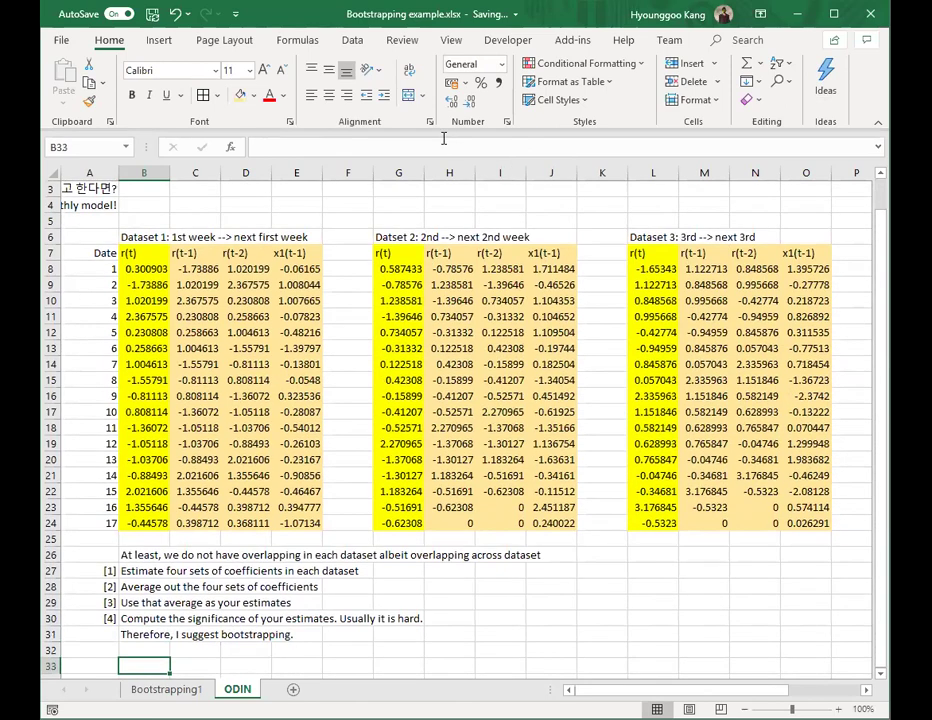
pyautogui.press('Left')
pyautogui.write('Resampling')
pyautogui.press('Escape')
pyautogui.press('Right')
pyautogui.write('Resampling data')
pyautogui.press('Return')
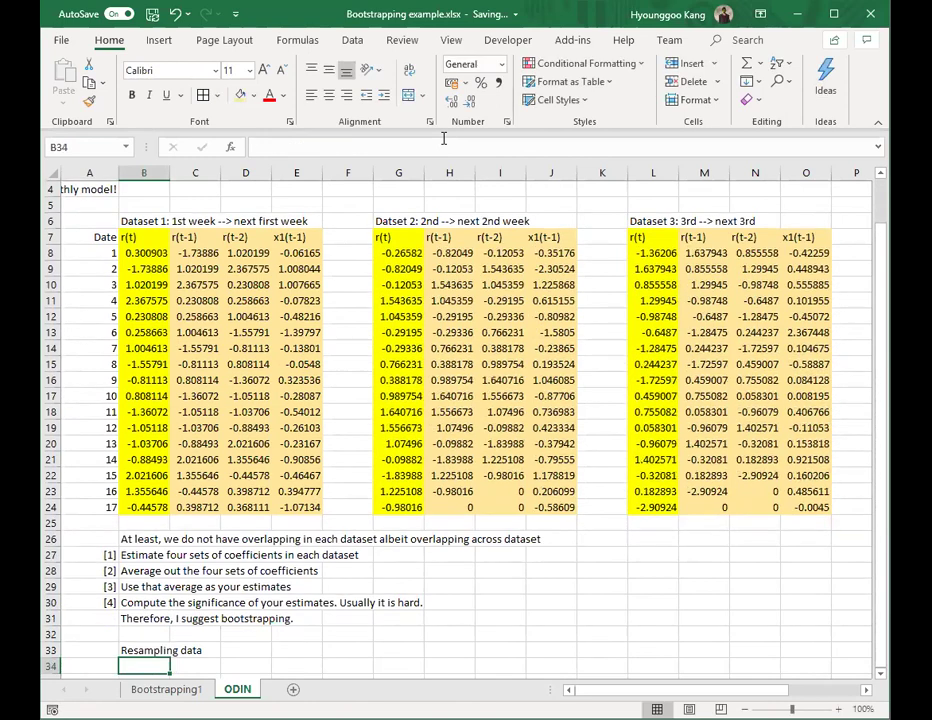
# - Copy the date numbers 1 to 17 from A8:A24 into column F beside Dataset 2, starting at F8
pyautogui.press('Left')
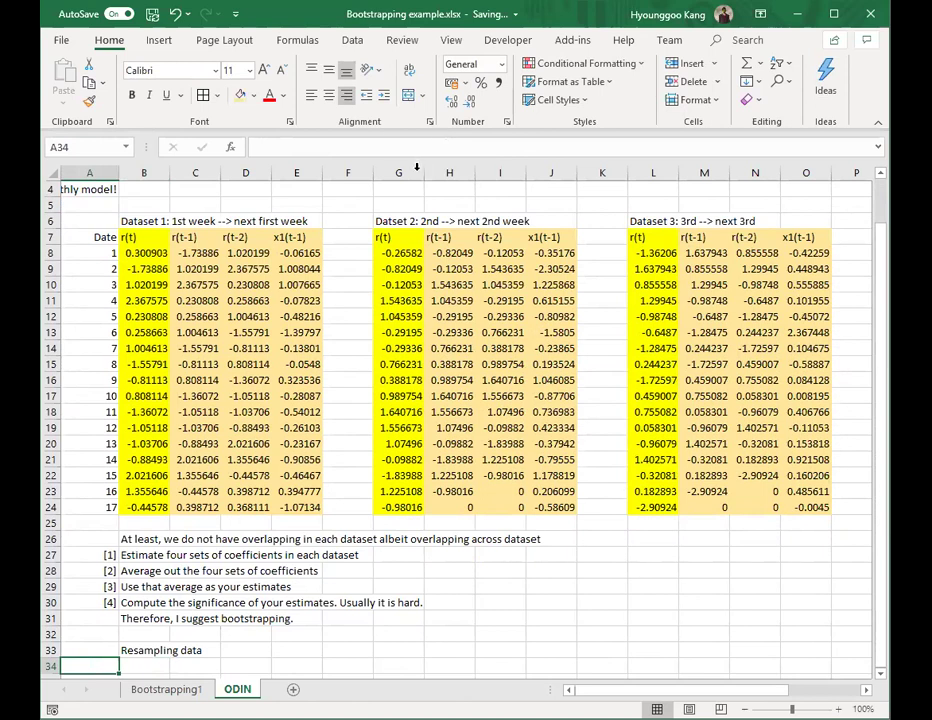
pyautogui.click(100, 248)
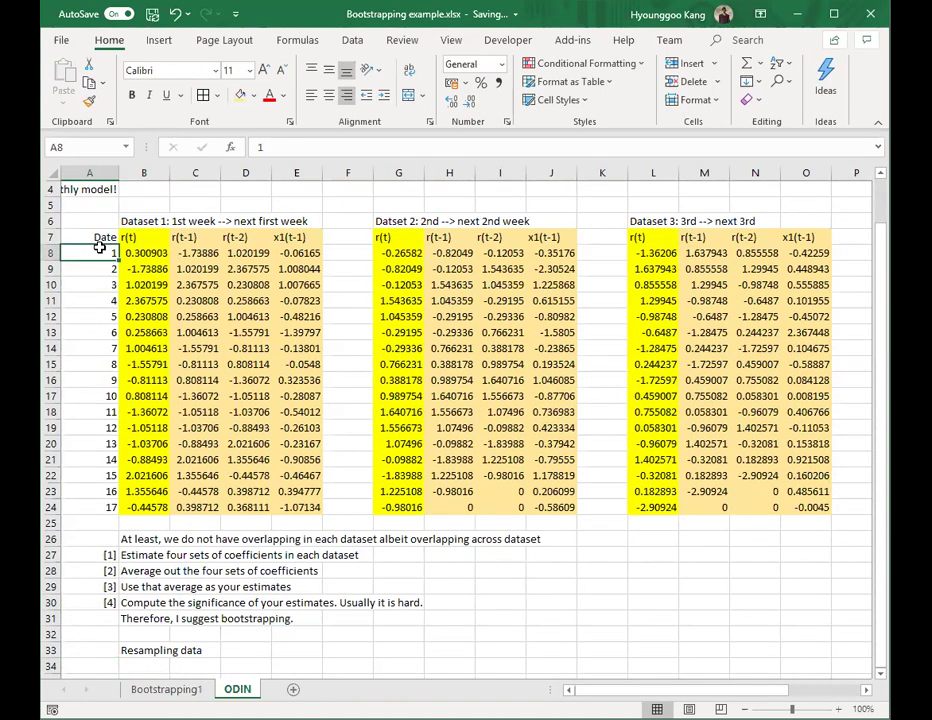
pyautogui.hotkey('ctrl', 'shift', 'Down')
pyautogui.hotkey('ctrl', 'c')
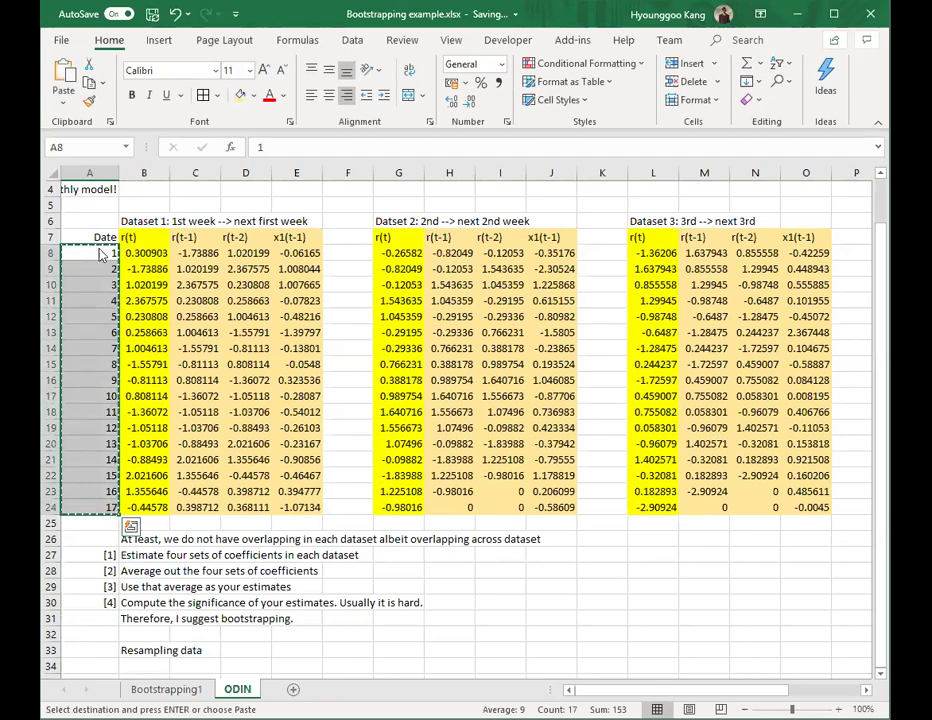
pyautogui.hotkey('ctrl', 'alt', 'v')
pyautogui.press('Return')
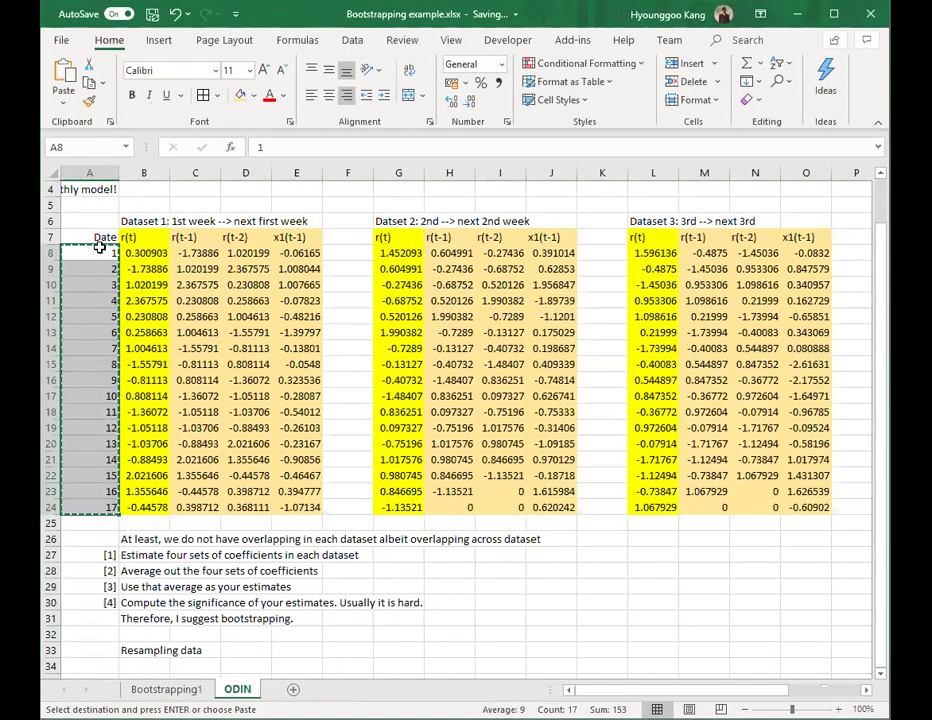
pyautogui.press('Right')
pyautogui.press('Right')
pyautogui.press('Right')
pyautogui.press('Right')
pyautogui.press('Right')
pyautogui.hotkey('ctrl', 'v')
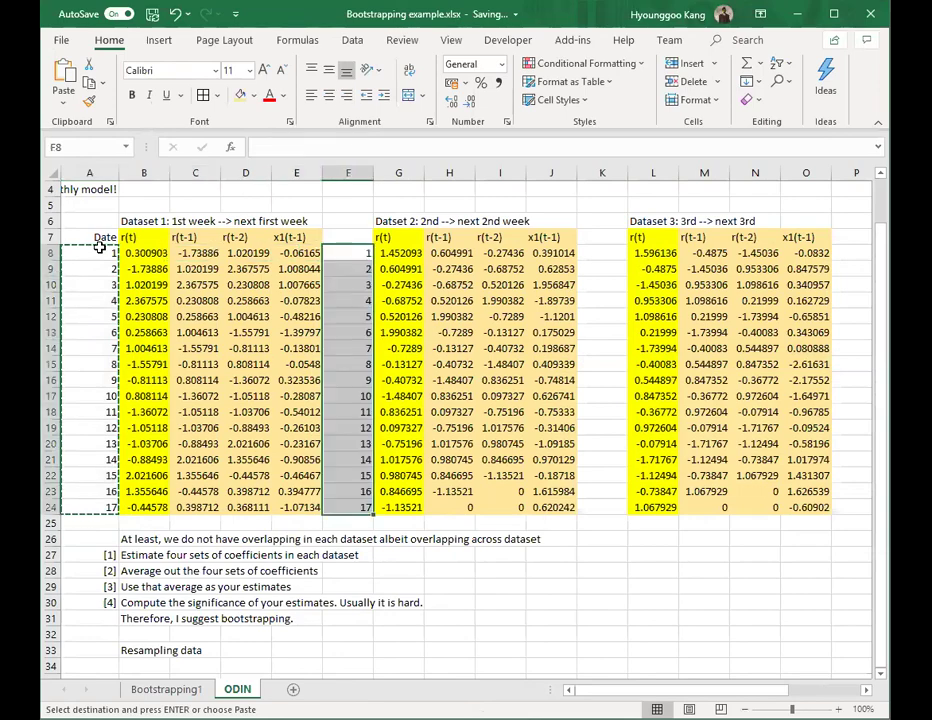
# - Paste the same date numbers beside the third and fourth datasets, starting at K8 and P8
pyautogui.press('Right')
pyautogui.press('Right')
pyautogui.press('Right')
pyautogui.press('Right')
pyautogui.press('Right')
pyautogui.hotkey('ctrl', 'v')
pyautogui.press('Right')
pyautogui.press('Right')
pyautogui.press('Right')
pyautogui.press('Right')
pyautogui.press('Right')
pyautogui.press('Right')
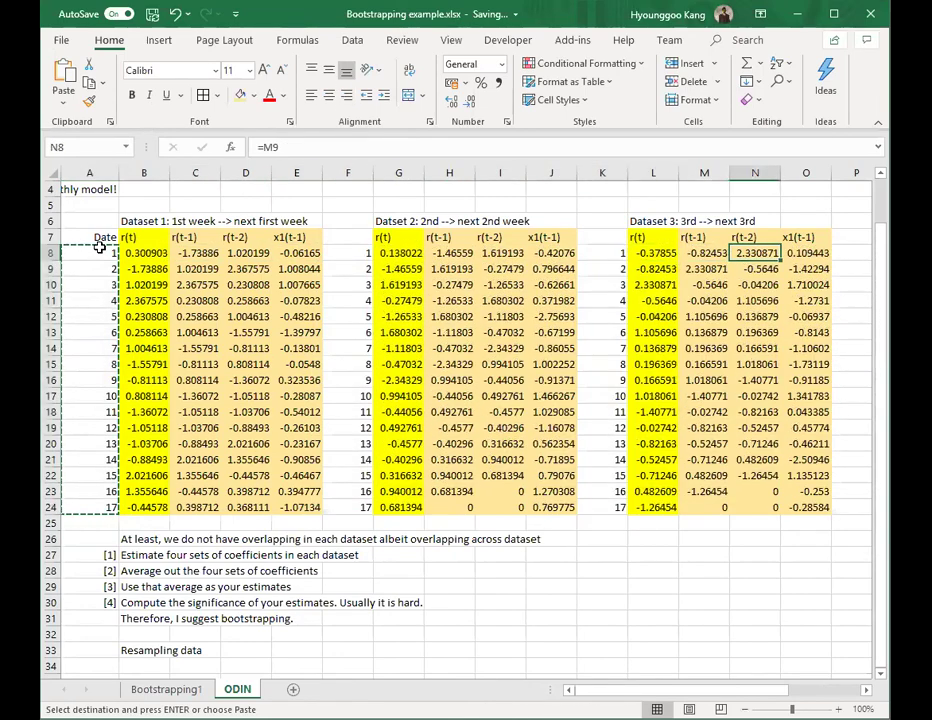
pyautogui.press('Left')
pyautogui.hotkey('ctrl', 'v')
pyautogui.click(100, 250)
pyautogui.press('Right')
pyautogui.press('Home')
pyautogui.press('Down')
pyautogui.press('Down')
pyautogui.press('Down')
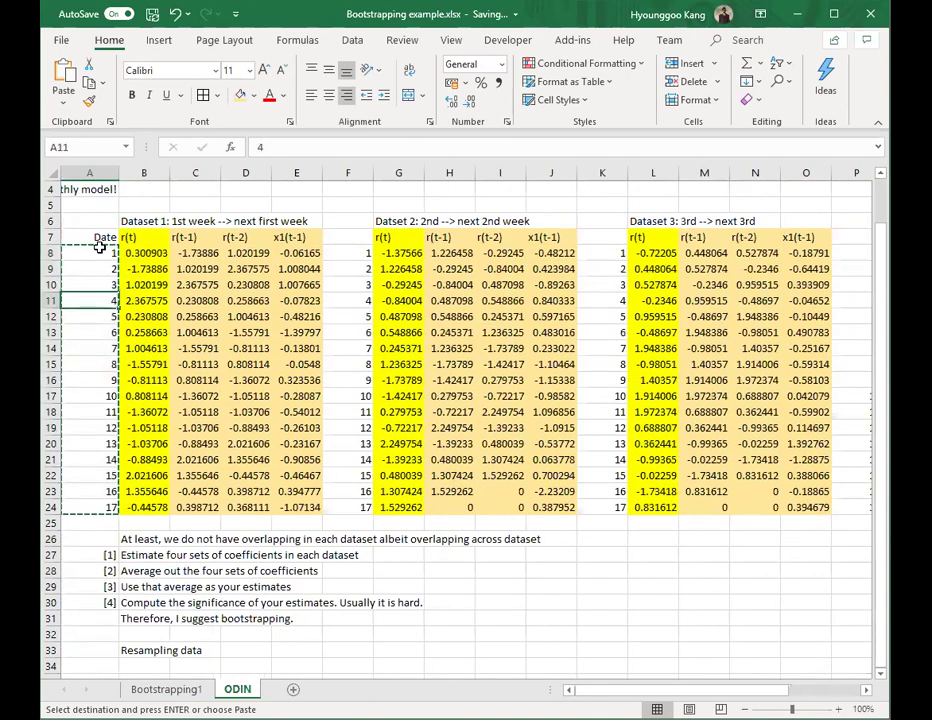
pyautogui.press('Down')
pyautogui.press('Down')
pyautogui.press('Down')
pyautogui.press('Down')
pyautogui.press('Down')
pyautogui.press('Down')
pyautogui.press('Escape')
pyautogui.press('Down')
pyautogui.press('Down')
pyautogui.press('Down')
pyautogui.press('Down')
pyautogui.press('Down')
pyautogui.press('Down')
pyautogui.press('Down')
pyautogui.press('Down')
pyautogui.press('Up')
pyautogui.press('Up')
pyautogui.press('Up')
pyautogui.press('Up')
pyautogui.press('Up')
pyautogui.press('Up')
pyautogui.press('Up')
pyautogui.press('Up')
pyautogui.press('Up')
pyautogui.press('Up')
pyautogui.press('Up')
pyautogui.press('Up')
pyautogui.press('Up')
pyautogui.press('Up')
pyautogui.press('Up')
pyautogui.press('Up')
pyautogui.press('Up')
pyautogui.press('Up')
pyautogui.press('Up')
pyautogui.press('Up')
pyautogui.press('Down')
pyautogui.press('Down')
# - Copy the whole header row 7 into row 34, under the "Resampling data" heading
pyautogui.click(53, 236)
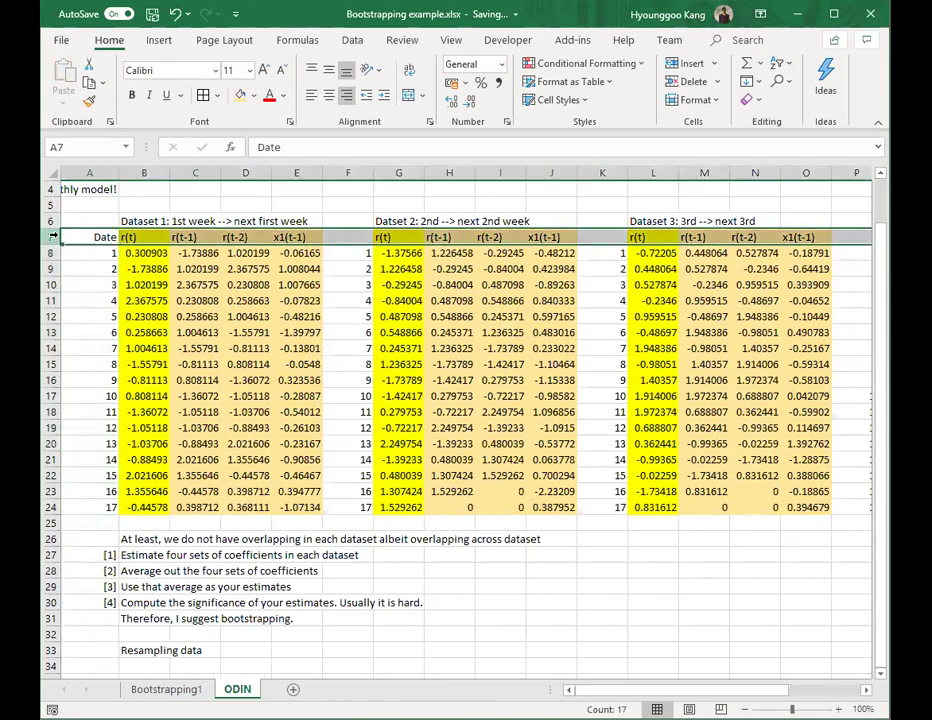
pyautogui.hotkey('ctrl', 'c')
pyautogui.press('Down')
pyautogui.press('Down')
pyautogui.press('Down')
pyautogui.press('Down')
pyautogui.press('Down')
pyautogui.press('Down')
pyautogui.press('Down')
pyautogui.press('Down')
pyautogui.press('Down')
pyautogui.press('Down')
pyautogui.press('Down')
pyautogui.press('Down')
pyautogui.press('Down')
pyautogui.press('Down')
pyautogui.press('Down')
pyautogui.press('Down')
pyautogui.press('Down')
pyautogui.press('Down')
pyautogui.press('Down')
pyautogui.press('Down')
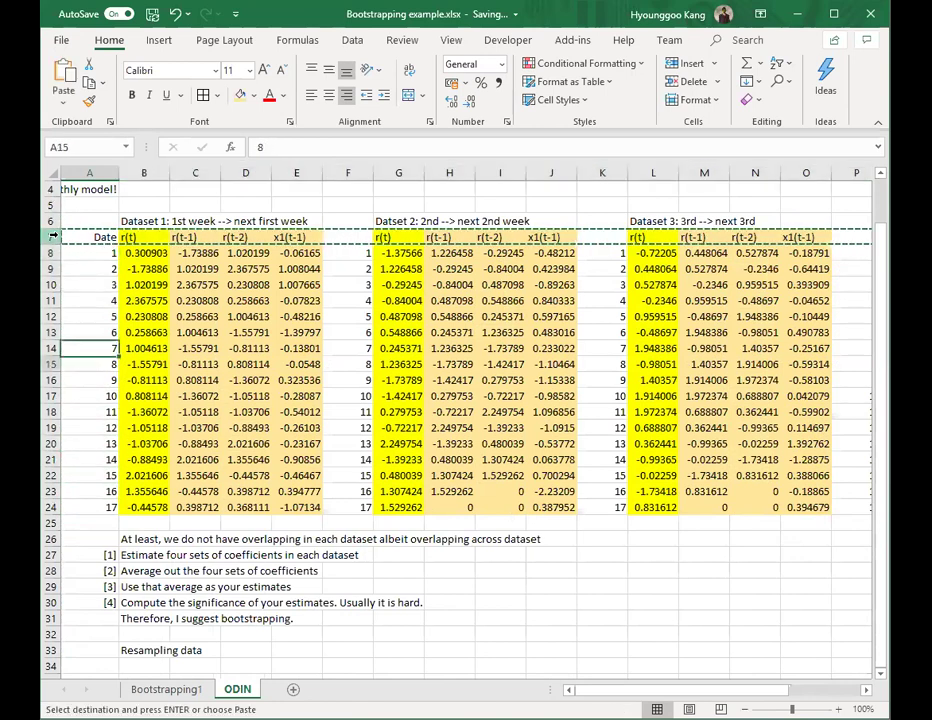
pyautogui.press('Down')
pyautogui.press('Down')
pyautogui.hotkey('ctrl', 'v')
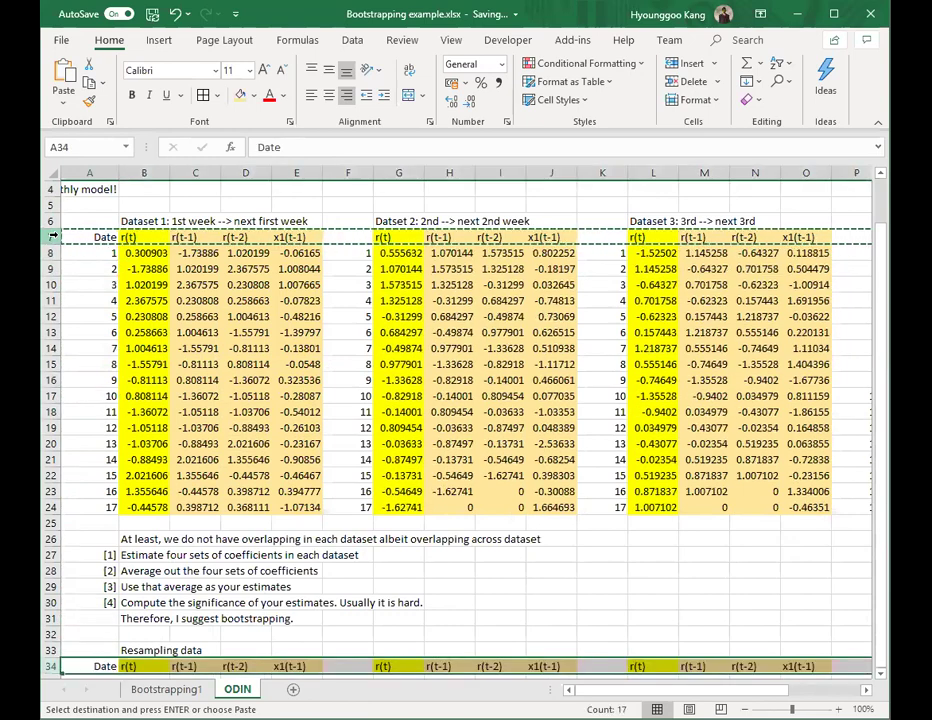
pyautogui.press('Down')
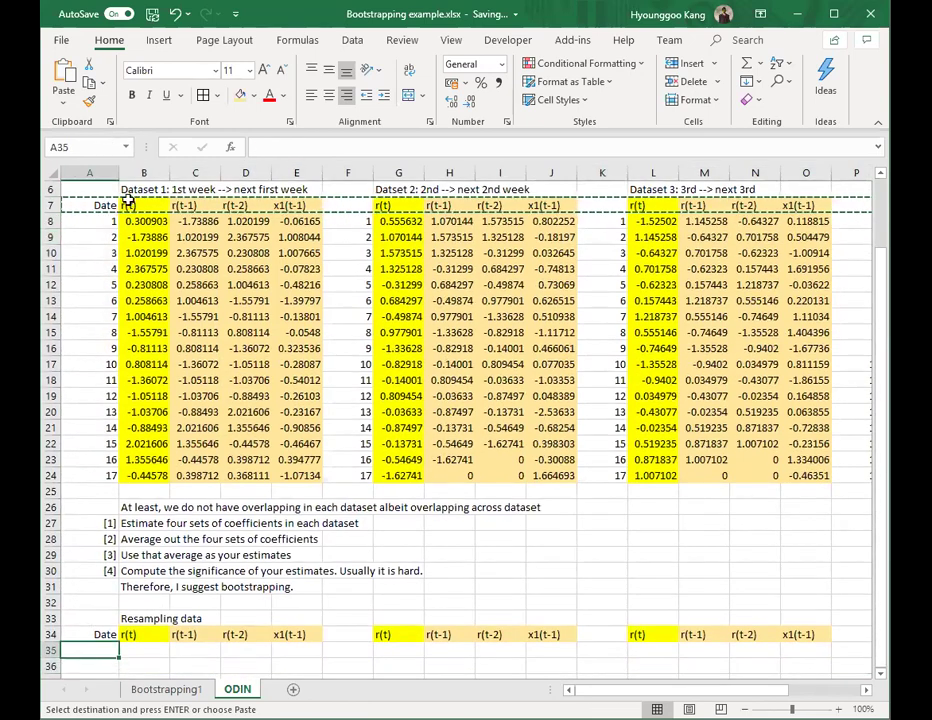
# - Copy Dataset 1's date 2 row (A9:E9) into the resampling table, starting at A35
pyautogui.moveTo(111, 239); pyautogui.dragTo(287, 245)
pyautogui.hotkey('ctrl', 'c')
pyautogui.press('Down')
pyautogui.press('Down')
pyautogui.press('Down')
pyautogui.press('Down')
pyautogui.press('Down')
pyautogui.press('Down')
pyautogui.press('Down')
pyautogui.press('Down')
pyautogui.press('Down')
pyautogui.press('Down')
pyautogui.press('Down')
pyautogui.press('Down')
pyautogui.press('Down')
pyautogui.press('Down')
pyautogui.press('Down')
pyautogui.press('Down')
pyautogui.press('Down')
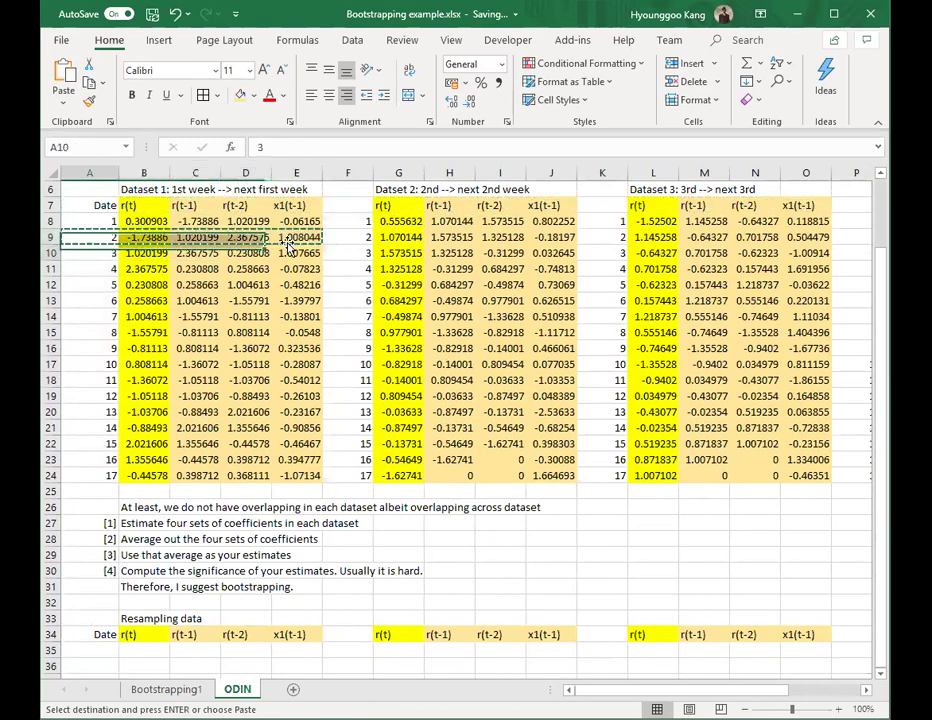
pyautogui.press('Down')
pyautogui.press('Down')
pyautogui.press('Down')
pyautogui.press('Down')
pyautogui.press('Down')
pyautogui.press('Down')
pyautogui.press('Down')
pyautogui.press('Down')
pyautogui.press('Down')
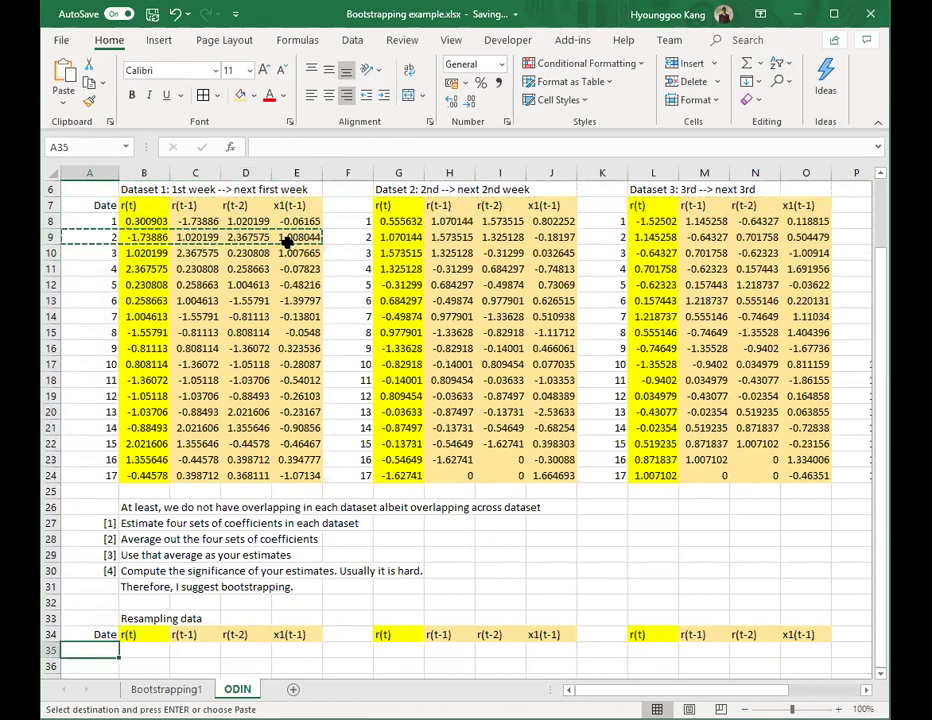
pyautogui.hotkey('ctrl', 'v')
# - Copy Dataset 1's date 11 row (A18:E18) into the resampling table, starting at A36
pyautogui.press('Up')
pyautogui.press('Up')
pyautogui.press('Up')
pyautogui.press('Up')
pyautogui.press('Up')
pyautogui.press('Up')
pyautogui.press('Up')
pyautogui.press('Up')
pyautogui.press('Up')
pyautogui.press('Up')
pyautogui.press('Up')
pyautogui.press('Up')
pyautogui.press('Up')
pyautogui.press('Up')
pyautogui.press('Up')
pyautogui.press('Up')
pyautogui.press('Up')
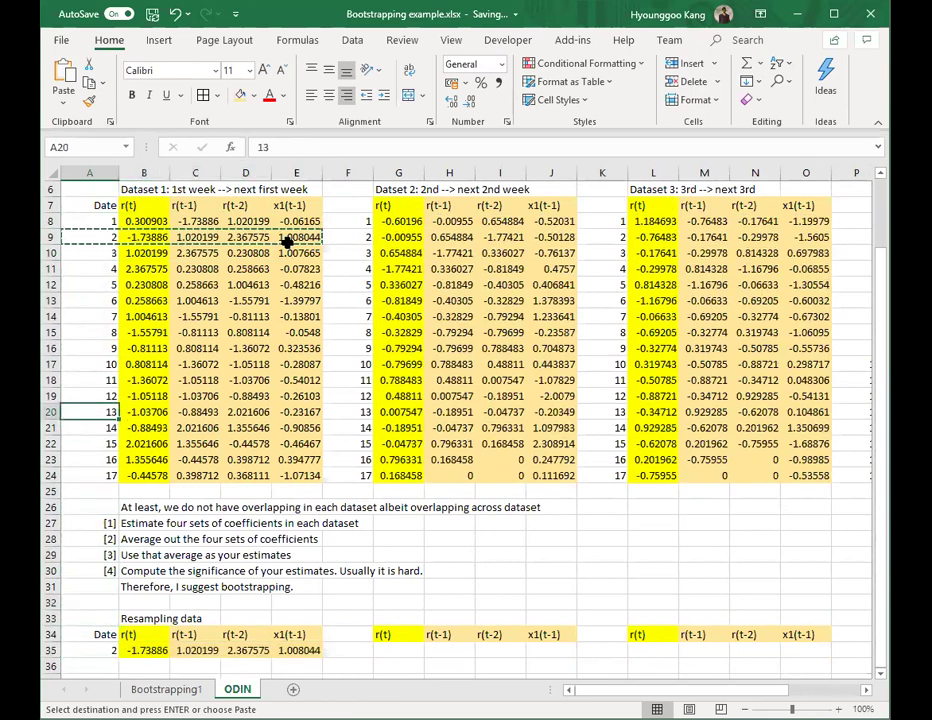
pyautogui.hotkey('shift', 'Right')
pyautogui.hotkey('shift', 'Right')
pyautogui.hotkey('shift', 'Right')
pyautogui.hotkey('shift', 'Right')
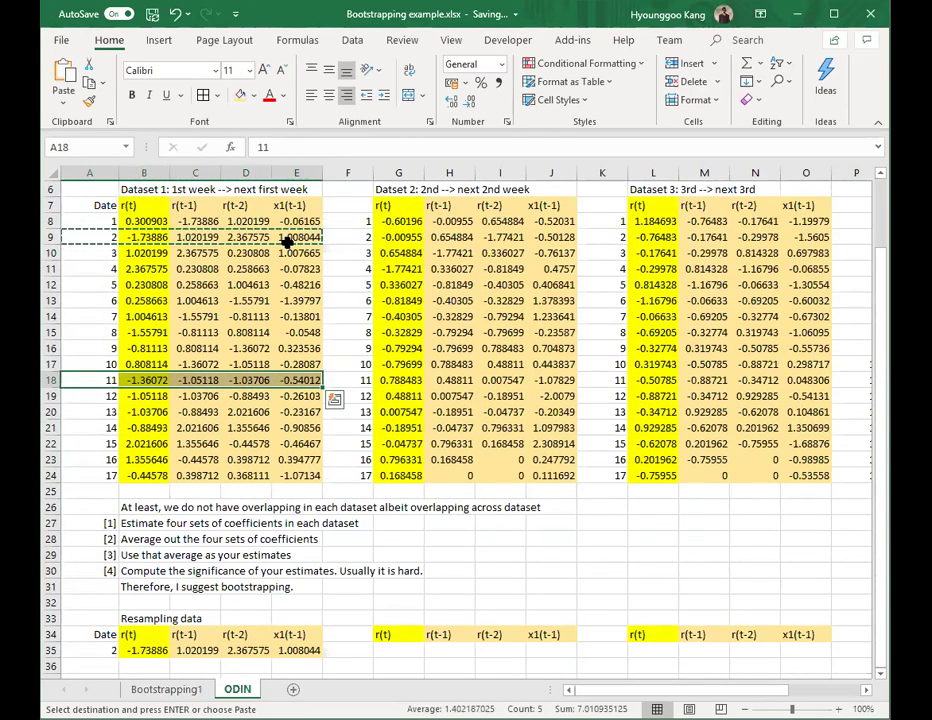
pyautogui.hotkey('ctrl', 'c')
pyautogui.press('Down')
pyautogui.press('Down')
pyautogui.press('Down')
pyautogui.press('Down')
pyautogui.press('Down')
pyautogui.press('Down')
pyautogui.press('Down')
pyautogui.press('Down')
pyautogui.press('Down')
pyautogui.press('Down')
pyautogui.press('Down')
pyautogui.press('Down')
pyautogui.press('Down')
pyautogui.press('Down')
pyautogui.press('Down')
pyautogui.press('Down')
pyautogui.press('Down')
pyautogui.press('Down')
pyautogui.hotkey('ctrl', 'v')
pyautogui.press('Down')
# - Copy Dataset 1's date 13 row (A20:E20) into the resampling table, starting at A37
pyautogui.press('Up')
pyautogui.press('Up')
pyautogui.press('Up')
pyautogui.press('Up')
pyautogui.press('Up')
pyautogui.press('Up')
pyautogui.press('Up')
pyautogui.press('Up')
pyautogui.press('Up')
pyautogui.press('Up')
pyautogui.press('Up')
pyautogui.press('Up')
pyautogui.press('Up')
pyautogui.press('Up')
pyautogui.press('Up')
pyautogui.press('Up')
pyautogui.press('Up')
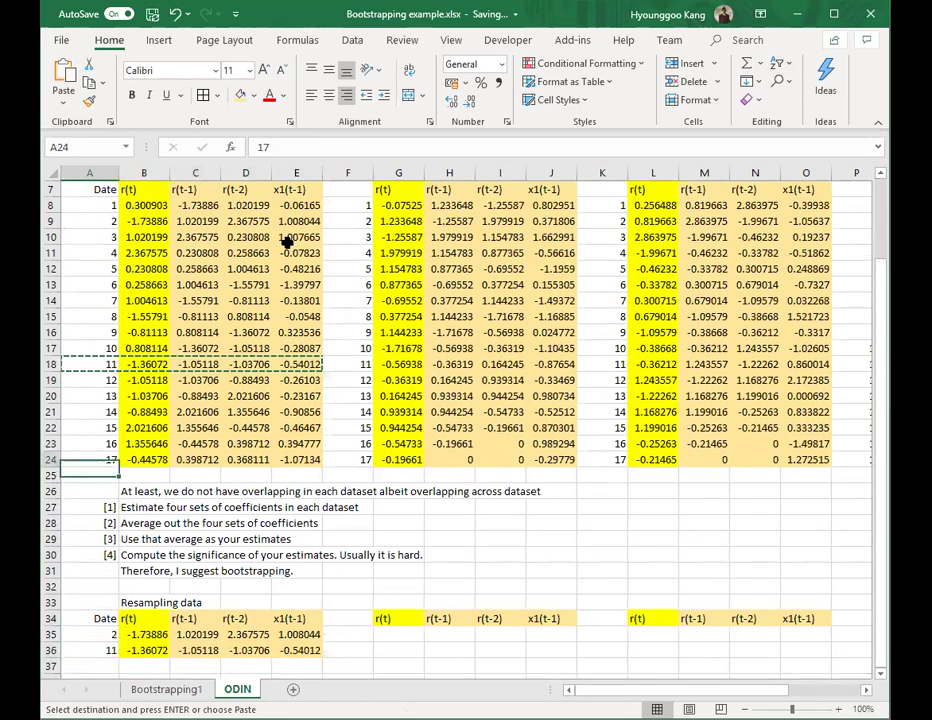
pyautogui.hotkey('shift', 'Right')
pyautogui.hotkey('shift', 'Right')
pyautogui.hotkey('shift', 'Right')
pyautogui.hotkey('shift', 'Right')
pyautogui.hotkey('ctrl', 'c')
pyautogui.press('Down')
pyautogui.press('Down')
pyautogui.press('Down')
pyautogui.press('Down')
pyautogui.press('Down')
pyautogui.press('Down')
pyautogui.press('Down')
pyautogui.press('Down')
pyautogui.press('Down')
pyautogui.press('Down')
pyautogui.press('Down')
pyautogui.press('Down')
pyautogui.press('Down')
pyautogui.press('Down')
pyautogui.press('Down')
pyautogui.press('Down')
pyautogui.press('Down')
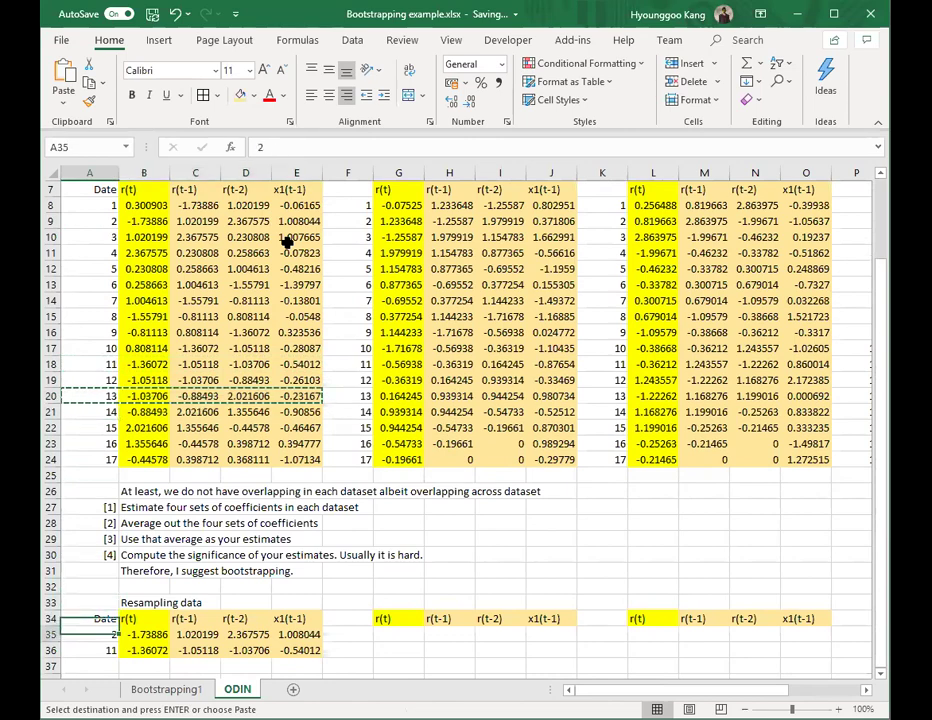
pyautogui.hotkey('ctrl', 'v')
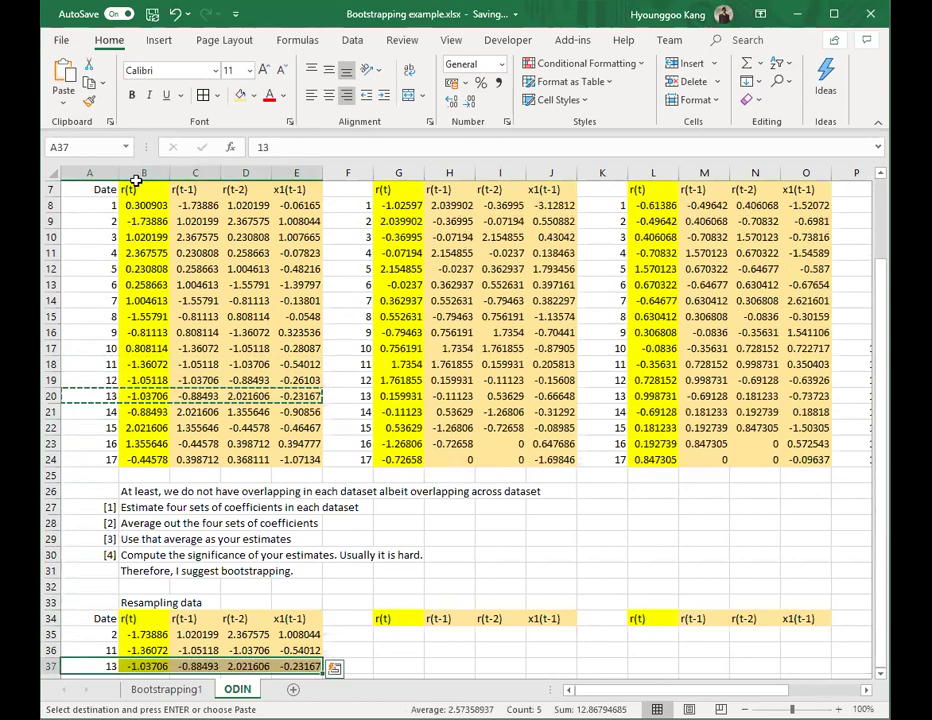
# - Replace the formulas in rows 8 to 24 with fixed numbers by pasting the rows over themselves as Values
pyautogui.moveTo(51, 205); pyautogui.dragTo(54, 210)
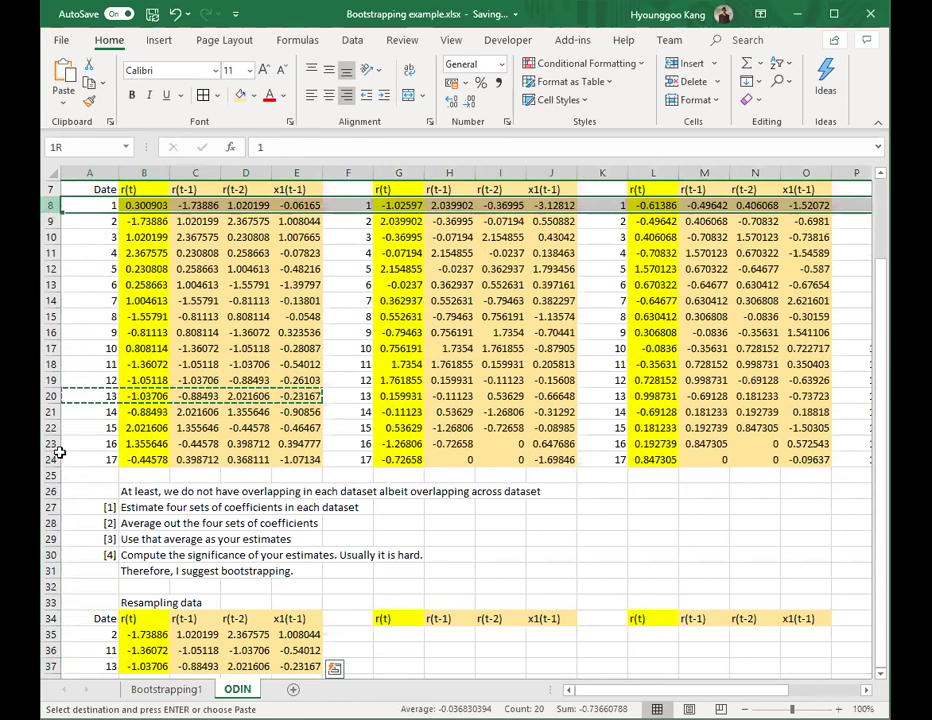
pyautogui.moveTo(60, 453); pyautogui.dragTo(61, 455)
pyautogui.hotkey('ctrl', 'c')
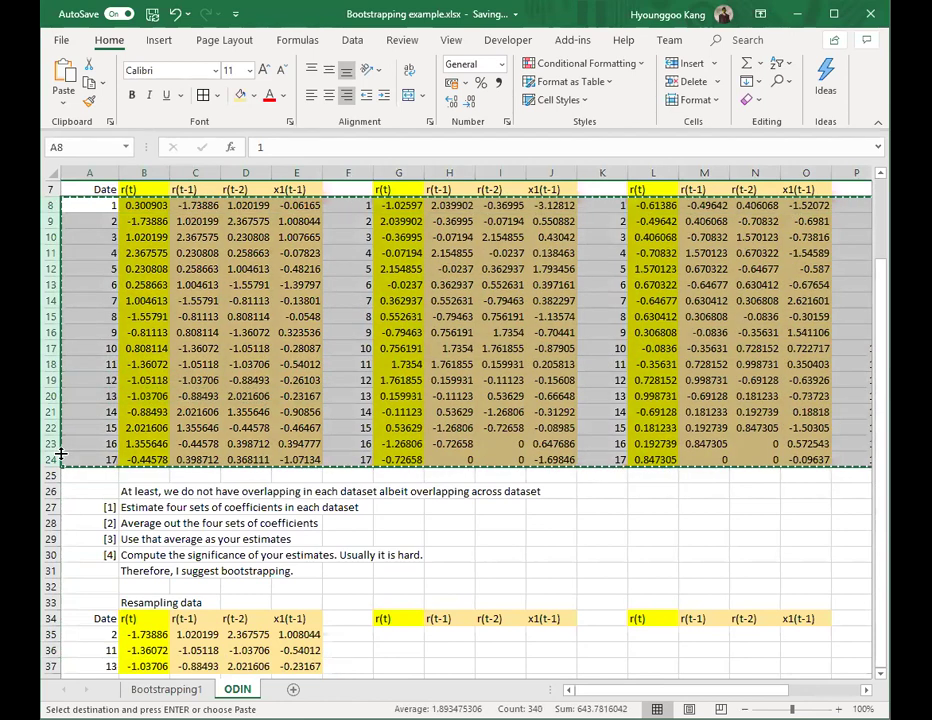
pyautogui.hotkey('ctrl', 'alt', 'v')
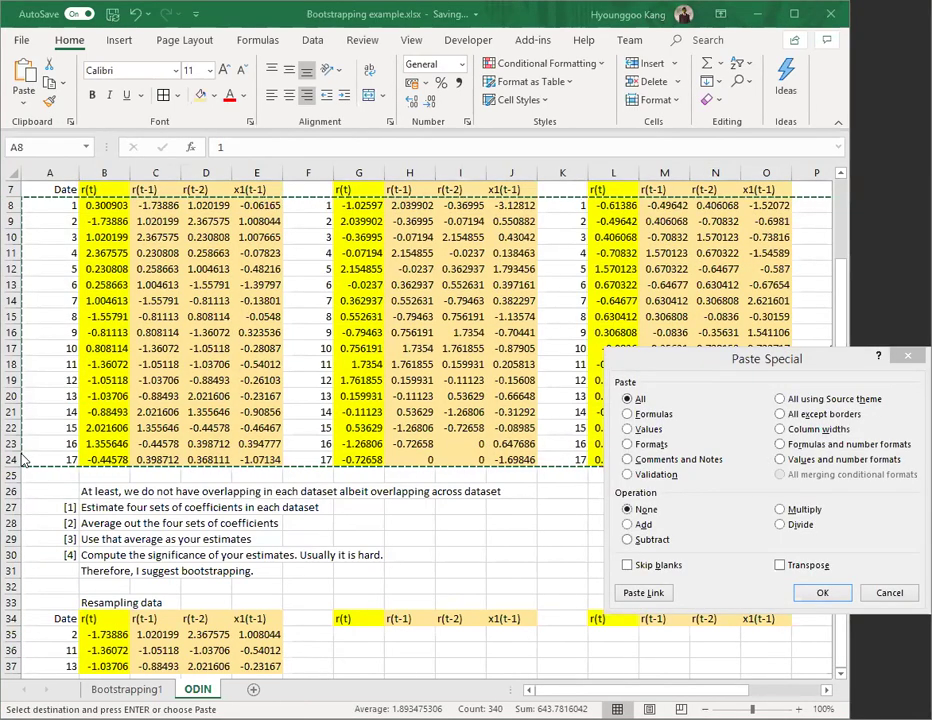
pyautogui.click(628, 429)
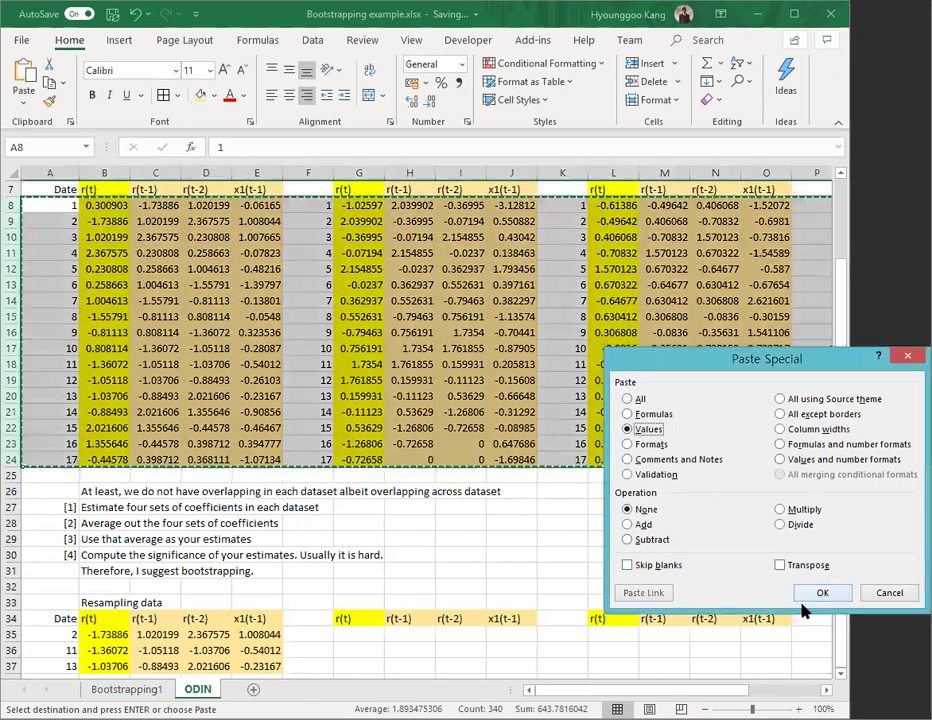
pyautogui.click(822, 596)
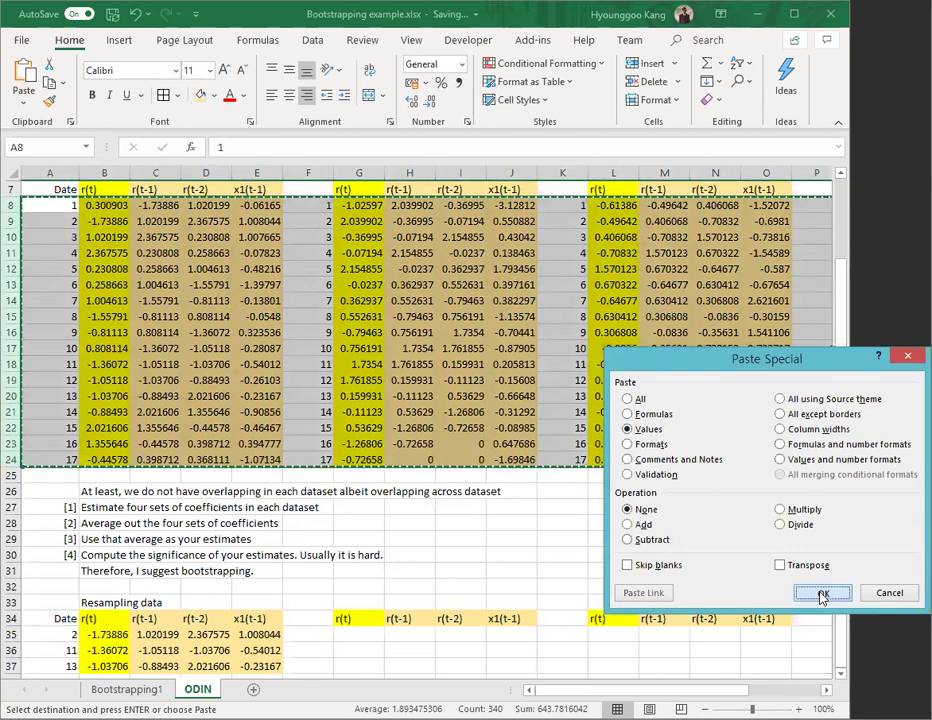
pyautogui.click(462, 412)
pyautogui.click(448, 446)
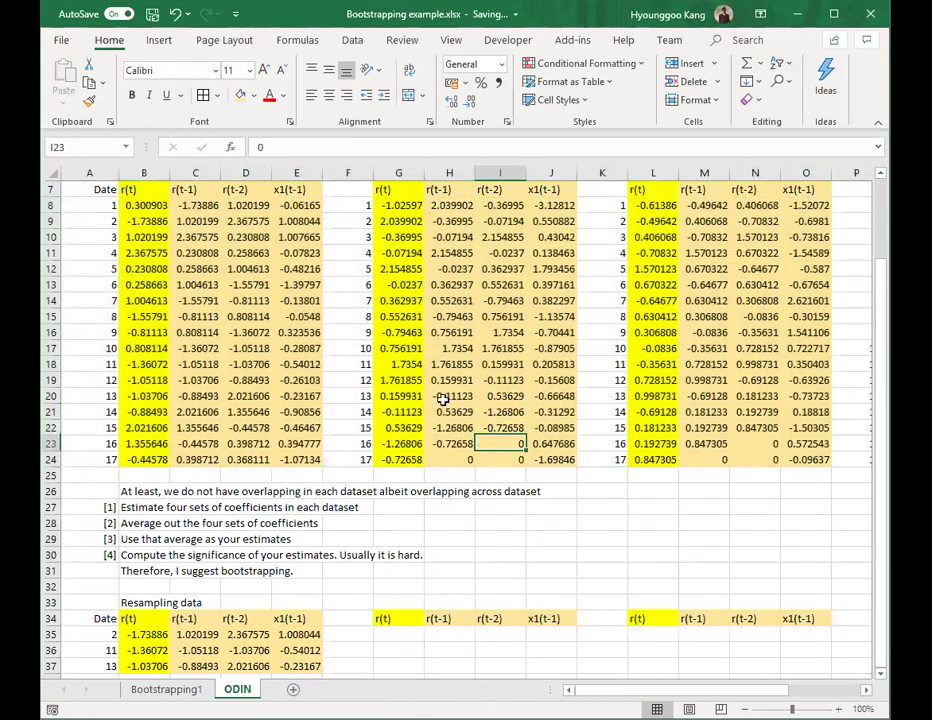
# - Copy Dataset 1's date 14 row (A21:E21) into the resampling table, starting at A38
pyautogui.moveTo(106, 413); pyautogui.dragTo(296, 420)
pyautogui.hotkey('ctrl', 'c')
pyautogui.press('Down')
pyautogui.press('Down')
pyautogui.press('Down')
pyautogui.press('Down')
pyautogui.press('Down')
pyautogui.press('Down')
pyautogui.press('Down')
pyautogui.press('Down')
pyautogui.press('Down')
pyautogui.press('Down')
pyautogui.press('Down')
pyautogui.press('Down')
pyautogui.press('Down')
pyautogui.press('Down')
pyautogui.press('Down')
pyautogui.press('Down')
pyautogui.press('Down')
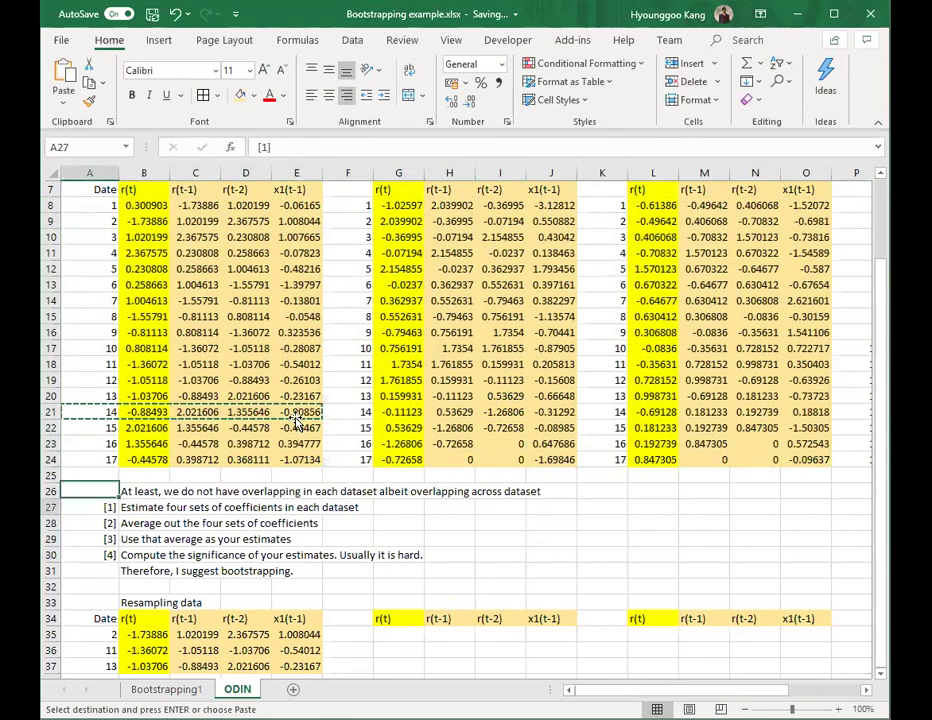
pyautogui.hotkey('ctrl', 'v')
# - Copy Dataset 2's date 17 row (F24:J24) into the second resampling table, starting at F35
pyautogui.press('Up')
pyautogui.press('Up')
pyautogui.press('Up')
pyautogui.press('Up')
pyautogui.press('Up')
pyautogui.press('Up')
pyautogui.press('Up')
pyautogui.press('Up')
pyautogui.press('Up')
pyautogui.press('Up')
pyautogui.press('Up')
pyautogui.press('Up')
pyautogui.press('Up')
pyautogui.press('Up')
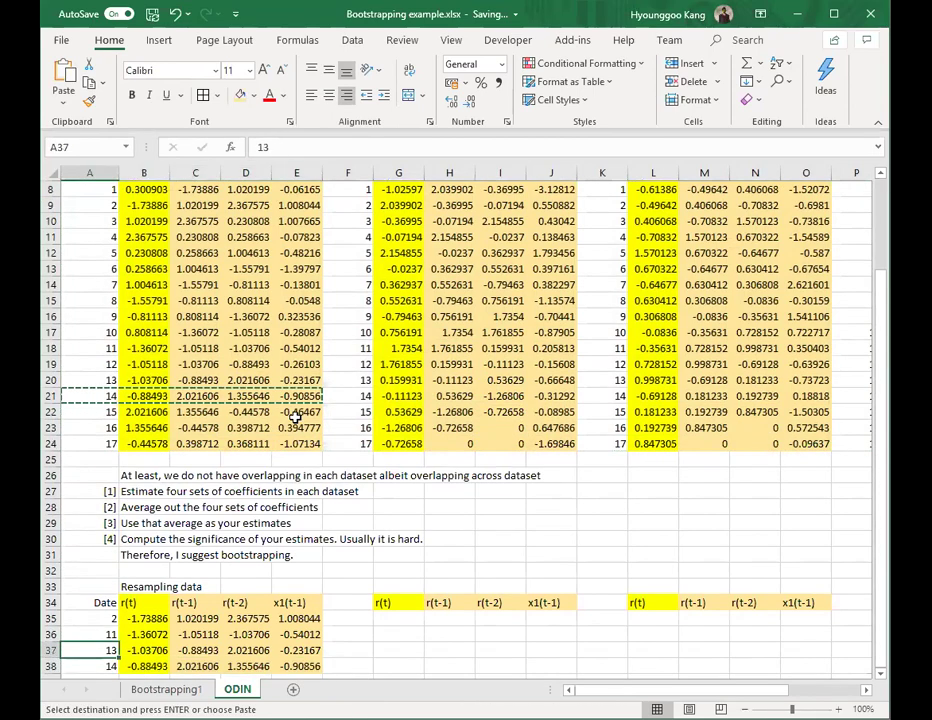
pyautogui.press('Right')
pyautogui.press('Right')
pyautogui.press('Right')
pyautogui.press('Right')
pyautogui.press('Right')
pyautogui.press('Right')
pyautogui.press('Right')
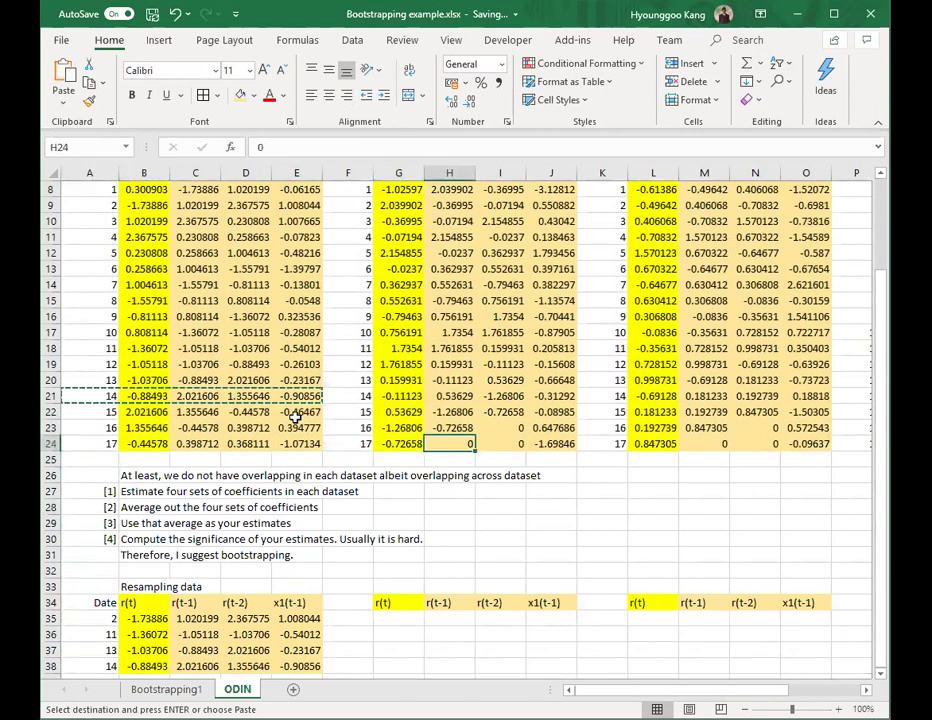
pyautogui.press('Left')
pyautogui.press('Left')
pyautogui.hotkey('shift', 'Right')
pyautogui.hotkey('shift', 'Right')
pyautogui.hotkey('ctrl', 'v')
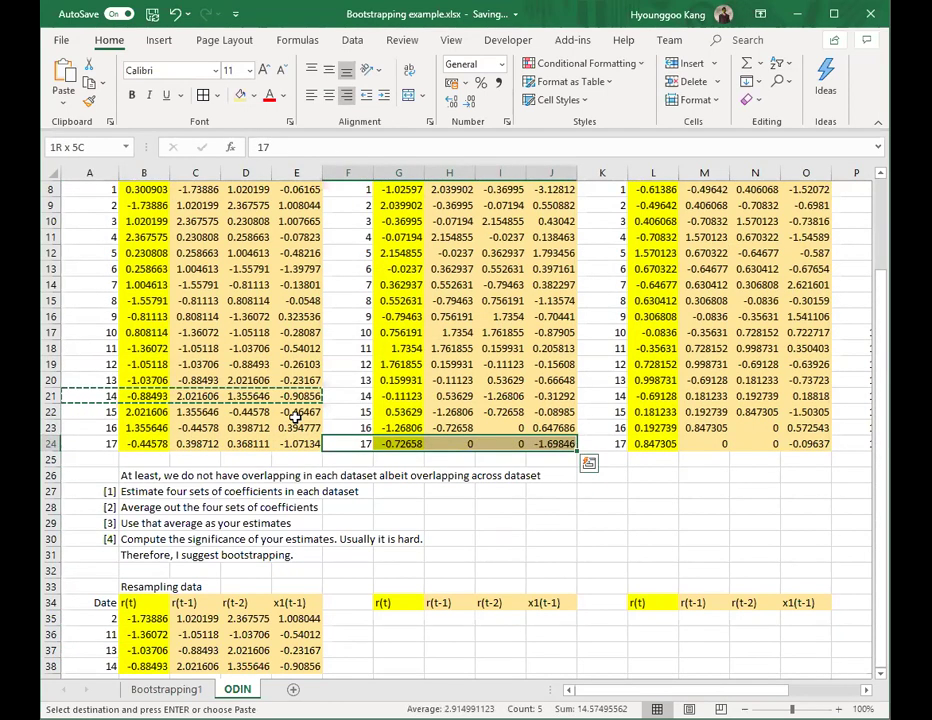
pyautogui.hotkey('ctrl', 'c')
pyautogui.press('Down')
pyautogui.press('Down')
pyautogui.press('Down')
pyautogui.press('Down')
pyautogui.press('Down')
pyautogui.press('Down')
pyautogui.press('Down')
pyautogui.press('Down')
pyautogui.press('Down')
pyautogui.press('Down')
pyautogui.press('Down')
pyautogui.hotkey('ctrl', 'v')
pyautogui.press('Up')
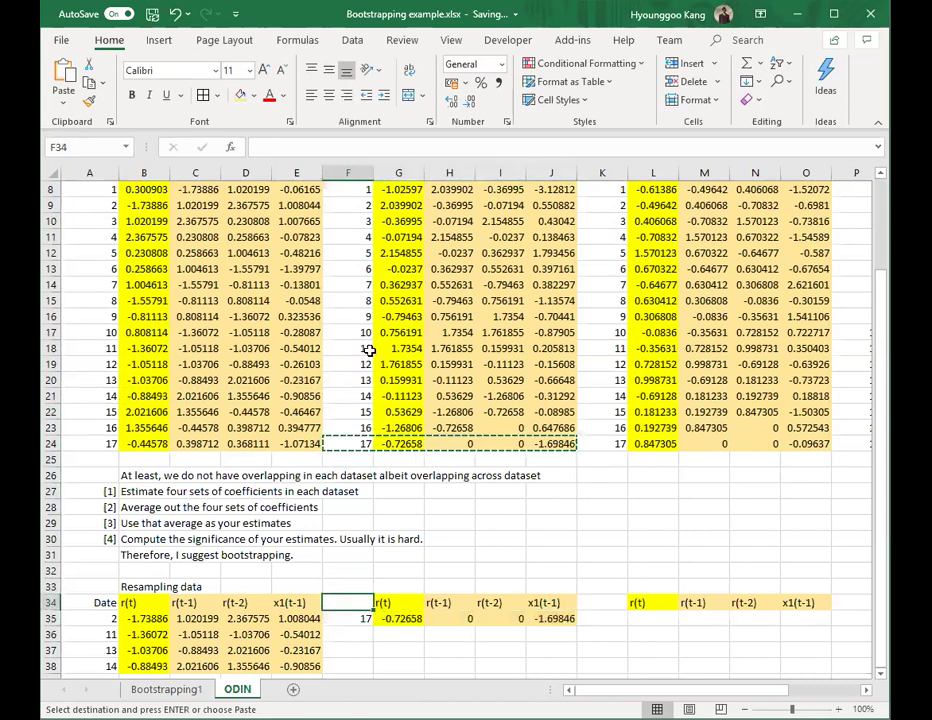
# - Copy Dataset 2's date 11 row (F18:J18) into the second resampling table, starting at F36
pyautogui.moveTo(369, 350); pyautogui.dragTo(556, 360)
pyautogui.keyDown('shift'); pyautogui.click(556, 349); pyautogui.keyUp('shift')
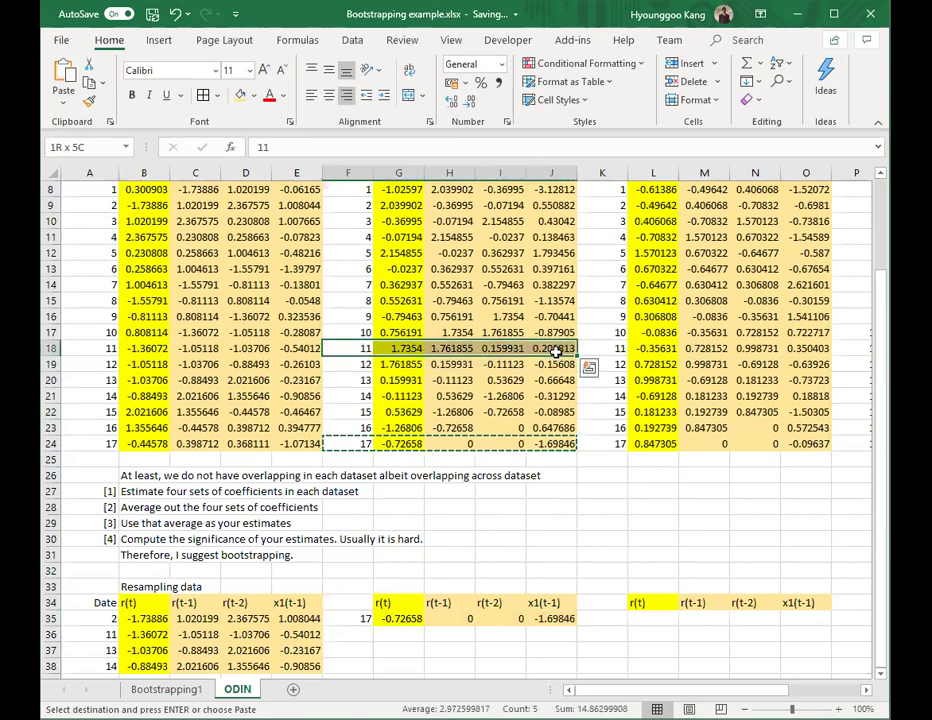
pyautogui.hotkey('ctrl', 'c')
pyautogui.press('Down')
pyautogui.press('Down')
pyautogui.press('Down')
pyautogui.press('Down')
pyautogui.press('Down')
pyautogui.press('Down')
pyautogui.press('Down')
pyautogui.press('Down')
pyautogui.press('Down')
pyautogui.press('Down')
pyautogui.press('Down')
pyautogui.press('Down')
pyautogui.press('Down')
pyautogui.press('Down')
pyautogui.press('Down')
pyautogui.press('Down')
pyautogui.press('Down')
pyautogui.press('Down')
pyautogui.hotkey('ctrl', 'v')
# - Copy Dataset 2's date 5 row (F12:J12) into the second resampling table, starting at F37
pyautogui.press('Up')
pyautogui.press('Up')
pyautogui.press('Up')
pyautogui.press('Up')
pyautogui.press('Up')
pyautogui.press('Up')
pyautogui.press('Up')
pyautogui.press('Up')
pyautogui.press('Up')
pyautogui.press('Up')
pyautogui.press('Up')
pyautogui.press('Up')
pyautogui.press('Up')
pyautogui.press('Up')
pyautogui.press('Up')
pyautogui.press('Up')
pyautogui.press('Up')
pyautogui.press('Up')
pyautogui.press('Up')
pyautogui.press('Up')
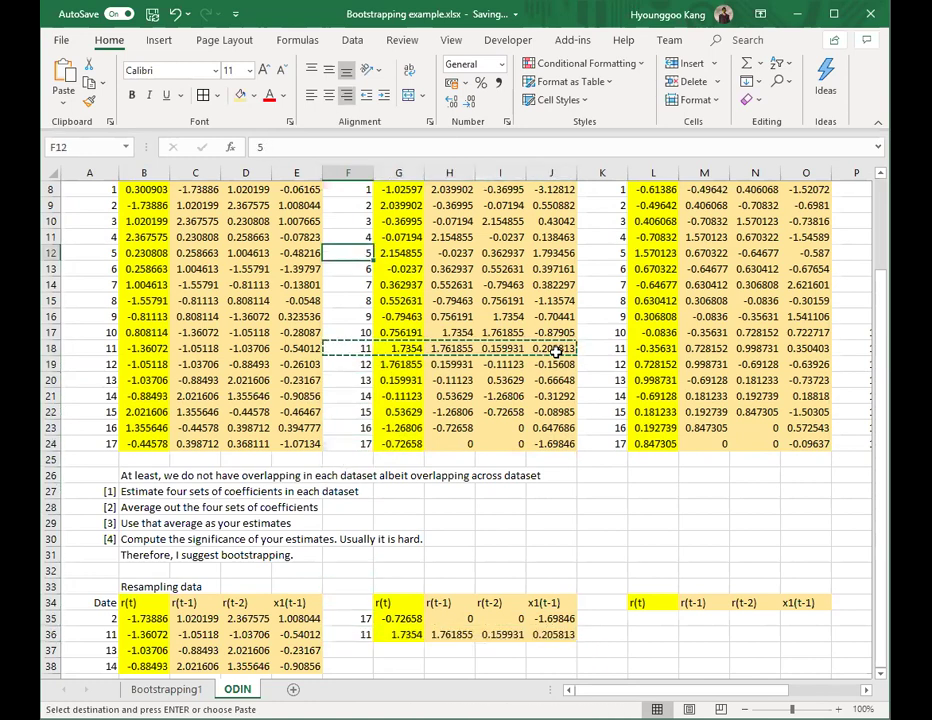
pyautogui.hotkey('shift', 'Right')
pyautogui.hotkey('shift', 'Right')
pyautogui.hotkey('shift', 'Right')
pyautogui.hotkey('shift', 'Right')
pyautogui.hotkey('ctrl', 'c')
pyautogui.press('Down')
pyautogui.press('Down')
pyautogui.press('Down')
pyautogui.press('Down')
pyautogui.press('Down')
pyautogui.press('Down')
pyautogui.press('Down')
pyautogui.press('Down')
pyautogui.press('Down')
pyautogui.press('Down')
pyautogui.press('Down')
pyautogui.press('Down')
pyautogui.press('Down')
pyautogui.press('Down')
pyautogui.press('Down')
pyautogui.press('Down')
pyautogui.press('Down')
pyautogui.press('Down')
pyautogui.press('Down')
pyautogui.press('Down')
pyautogui.press('Down')
pyautogui.hotkey('ctrl', 'v')
# - Paste Dataset 2's copied date 5 row a second time into the resampling table, starting at F38
pyautogui.press('Right')
pyautogui.press('Right')
pyautogui.press('Right')
pyautogui.press('Up')
pyautogui.press('Up')
pyautogui.press('Up')
pyautogui.press('Up')
pyautogui.press('Up')
pyautogui.press('Up')
pyautogui.press('Up')
pyautogui.press('Up')
pyautogui.press('Up')
pyautogui.press('Up')
pyautogui.press('Up')
pyautogui.press('Up')
pyautogui.press('Down')
pyautogui.press('Down')
pyautogui.press('Down')
pyautogui.press('Down')
pyautogui.press('Down')
pyautogui.press('Down')
pyautogui.press('Down')
pyautogui.press('Down')
pyautogui.press('Down')
pyautogui.press('Down')
pyautogui.press('Down')
pyautogui.press('Down')
pyautogui.press('Down')
pyautogui.press('Down')
pyautogui.press('Left')
pyautogui.press('Left')
pyautogui.press('Left')
pyautogui.press('Up')
pyautogui.press('Up')
pyautogui.press('Down')
pyautogui.hotkey('ctrl', 'v')
pyautogui.press('Right')
pyautogui.press('Up')
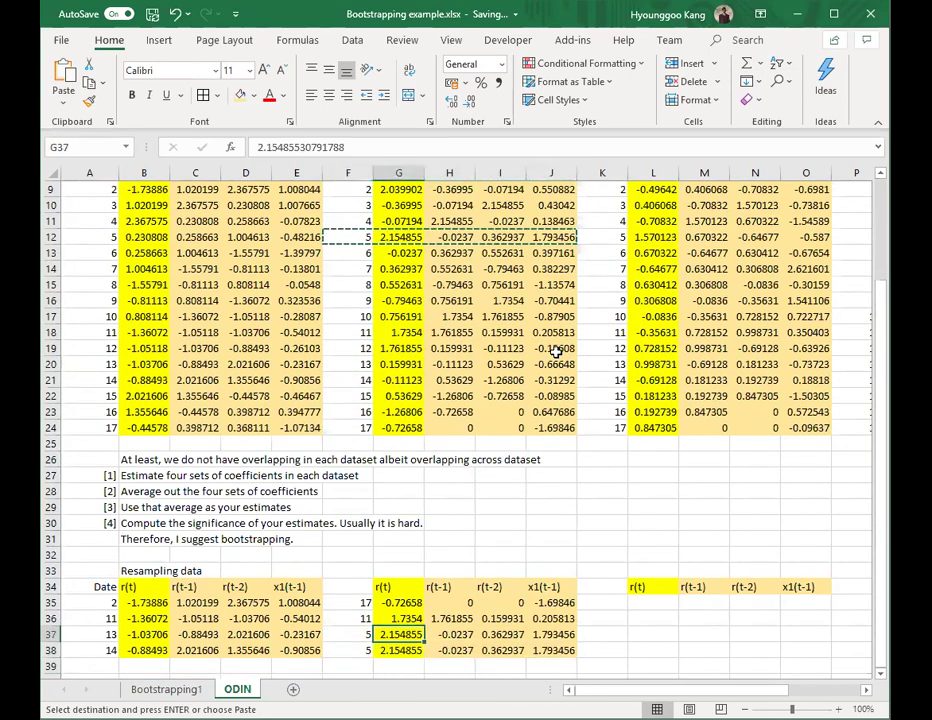
# - Copy Dataset 3's date 14 row (K21:O21) into the third resampling table twice, starting at K35 and K36
pyautogui.press('Up')
pyautogui.press('Up')
pyautogui.press('Up')
pyautogui.press('Up')
pyautogui.press('Up')
pyautogui.press('Up')
pyautogui.press('Up')
pyautogui.press('Up')
pyautogui.press('Up')
pyautogui.press('Up')
pyautogui.press('Up')
pyautogui.press('Up')
pyautogui.press('Right')
pyautogui.press('Right')
pyautogui.press('Right')
pyautogui.press('Up')
pyautogui.press('Right')
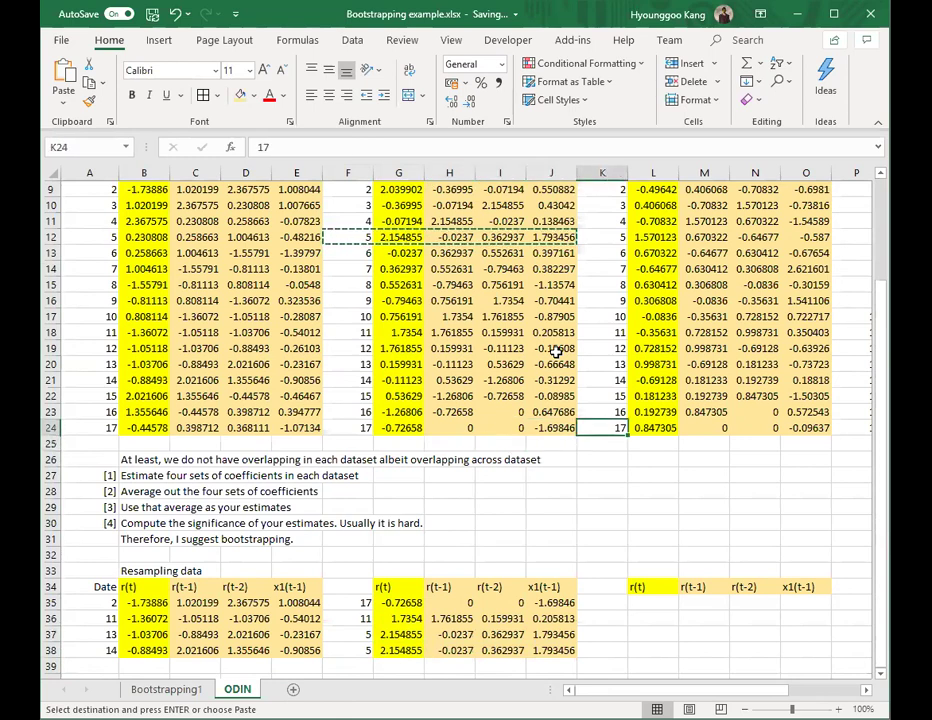
pyautogui.press('Up')
pyautogui.press('Up')
pyautogui.press('Up')
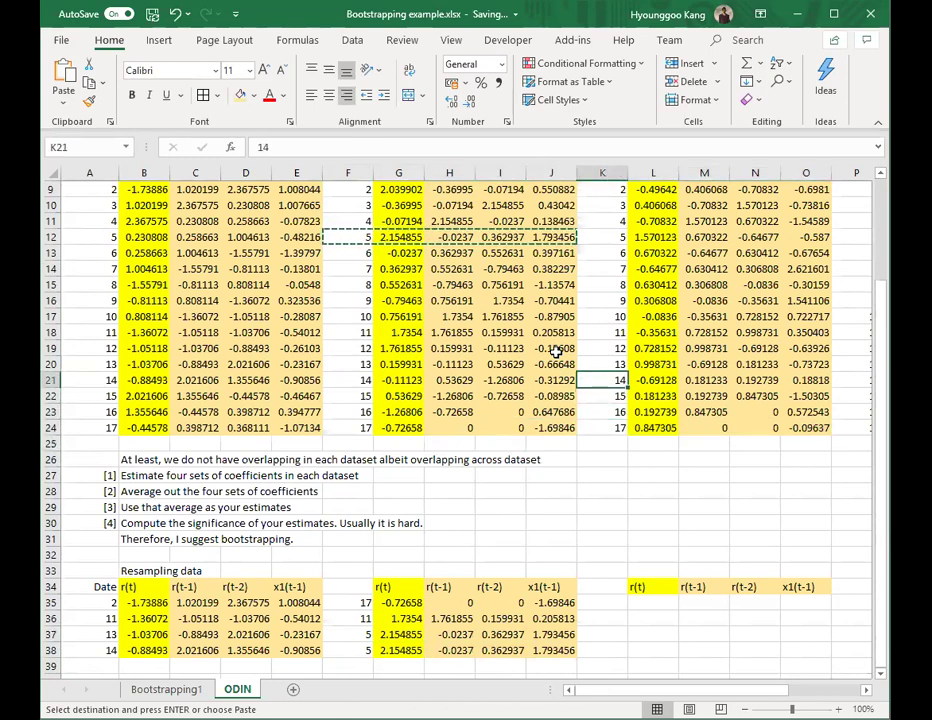
pyautogui.hotkey('shift', 'Right')
pyautogui.hotkey('shift', 'Right')
pyautogui.hotkey('shift', 'Right')
pyautogui.hotkey('shift', 'Right')
pyautogui.hotkey('ctrl', 'c')
pyautogui.press('Down')
pyautogui.press('Down')
pyautogui.press('Down')
pyautogui.press('Down')
pyautogui.press('Down')
pyautogui.press('Down')
pyautogui.press('Down')
pyautogui.press('Down')
pyautogui.press('Down')
pyautogui.press('Down')
pyautogui.press('Down')
pyautogui.press('Down')
pyautogui.press('Down')
pyautogui.press('Down')
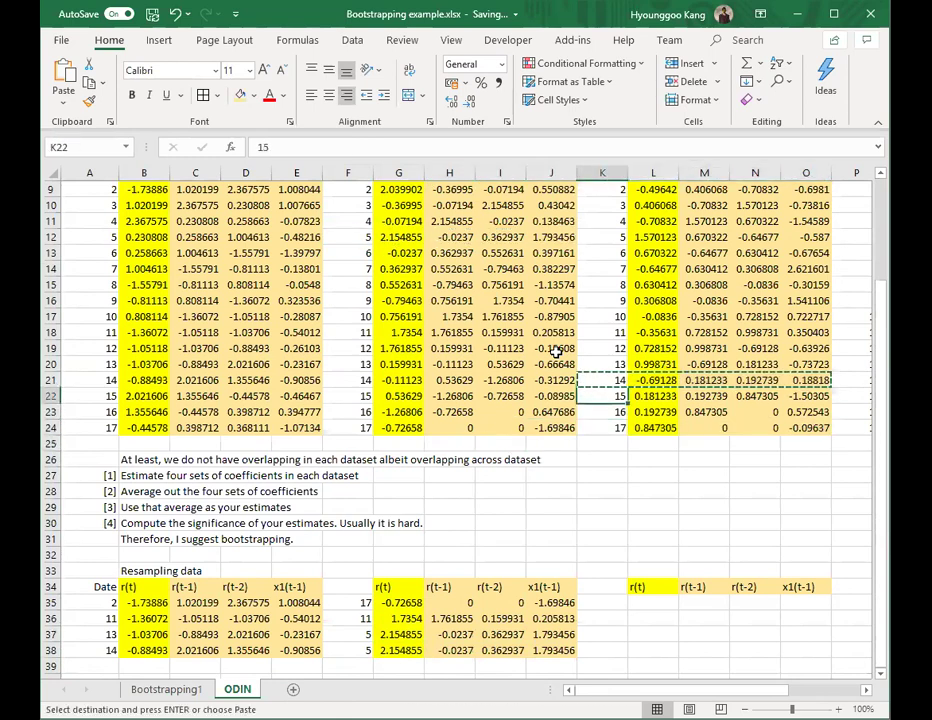
pyautogui.hotkey('ctrl', 'v')
pyautogui.press('Down')
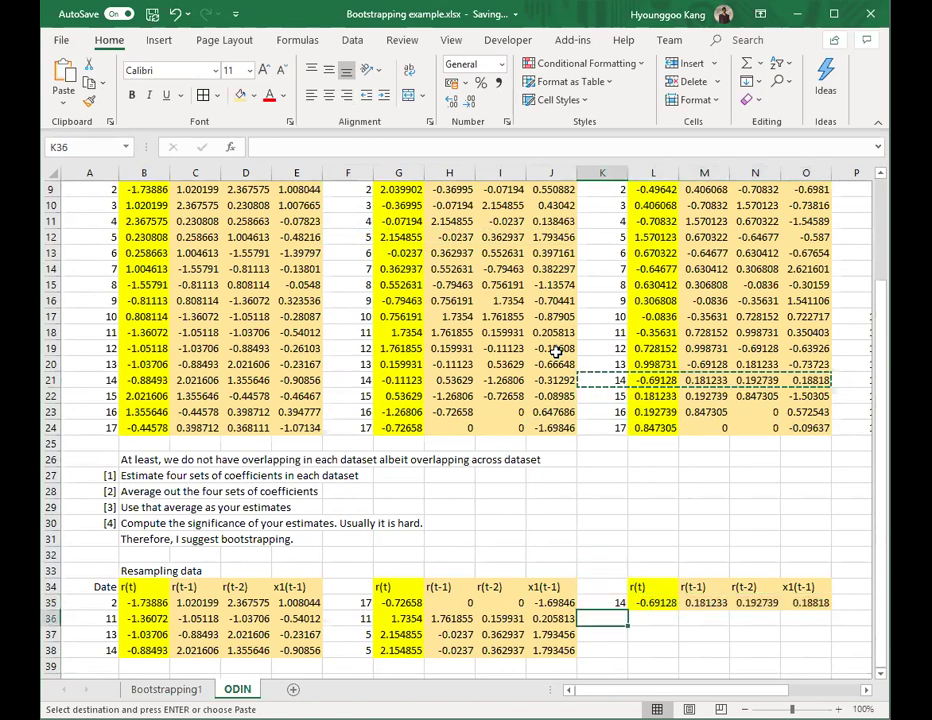
pyautogui.hotkey('ctrl', 'v')
# - Copy Dataset 3's date 8 row (K15:O15) into the third resampling table, starting at K37
pyautogui.press('Up')
pyautogui.press('Up')
pyautogui.press('Up')
pyautogui.press('Up')
pyautogui.press('Up')
pyautogui.press('Up')
pyautogui.press('Up')
pyautogui.press('Up')
pyautogui.press('Up')
pyautogui.press('Up')
pyautogui.press('Up')
pyautogui.press('Up')
pyautogui.press('Up')
pyautogui.press('Up')
pyautogui.press('Up')
pyautogui.press('Up')
pyautogui.press('Up')
pyautogui.press('Up')
pyautogui.press('Up')
pyautogui.press('Up')
pyautogui.press('Up')
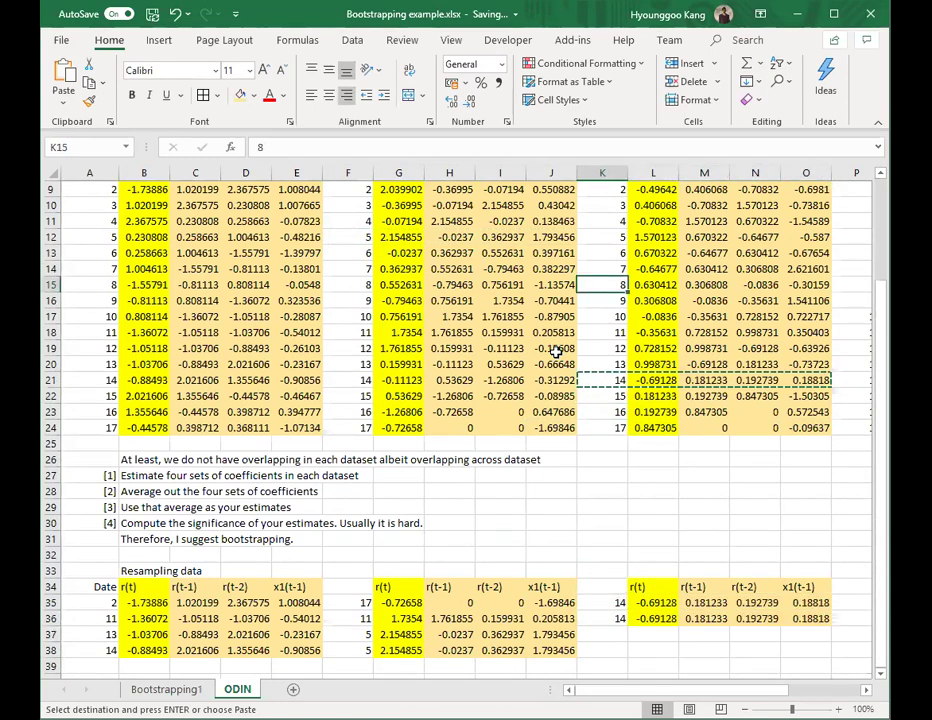
pyautogui.hotkey('shift', 'Right')
pyautogui.hotkey('shift', 'Right')
pyautogui.hotkey('shift', 'Right')
pyautogui.hotkey('shift', 'Right')
pyautogui.hotkey('ctrl', 'c')
pyautogui.press('Down')
pyautogui.press('Down')
pyautogui.press('Down')
pyautogui.press('Down')
pyautogui.press('Down')
pyautogui.press('Down')
pyautogui.press('Down')
pyautogui.press('Down')
pyautogui.press('Down')
pyautogui.press('Down')
pyautogui.press('Down')
pyautogui.press('Down')
pyautogui.press('Down')
pyautogui.press('Down')
pyautogui.press('Down')
pyautogui.press('Down')
pyautogui.press('Down')
pyautogui.press('Down')
pyautogui.press('Down')
pyautogui.press('Down')
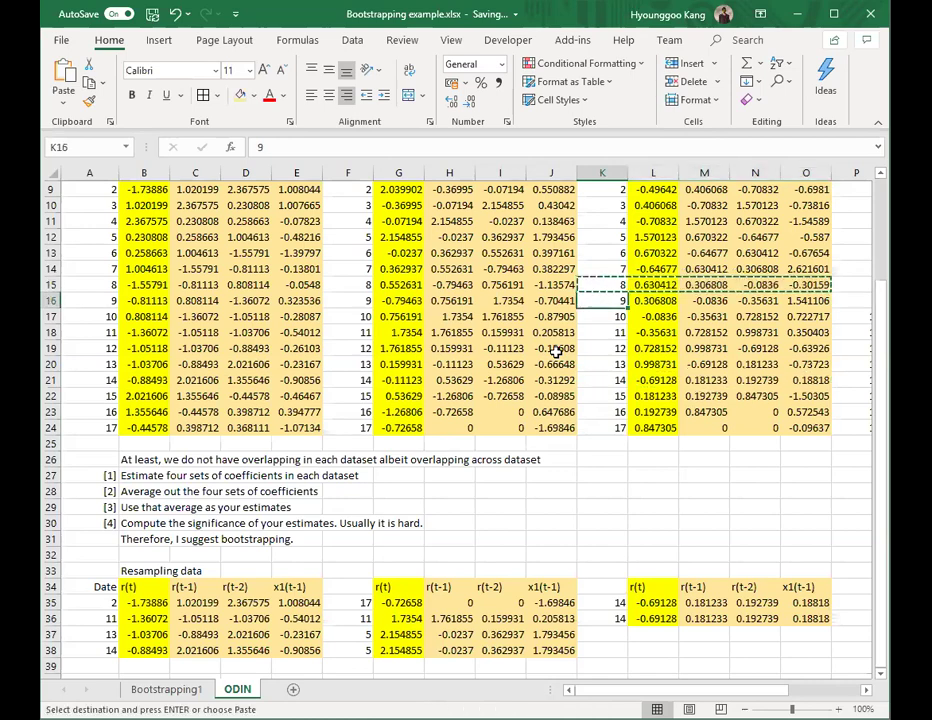
pyautogui.hotkey('ctrl', 'v')
pyautogui.press('Down')
pyautogui.press('Down')
pyautogui.press('Down')
pyautogui.press('Down')
pyautogui.press('Down')
pyautogui.press('Down')
pyautogui.press('Down')
pyautogui.press('Down')
pyautogui.press('Down')
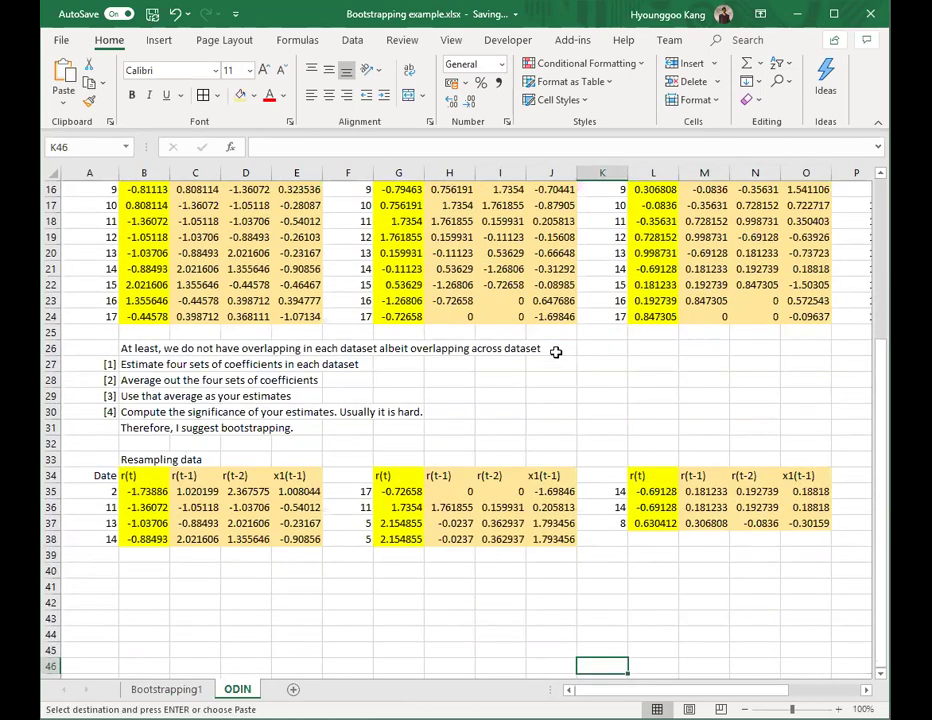
pyautogui.press('Up')
pyautogui.press('Up')
pyautogui.press('Up')
pyautogui.press('Up')
pyautogui.press('Up')
pyautogui.press('Up')
pyautogui.press('Up')
pyautogui.press('Up')
pyautogui.press('Up')
pyautogui.press('Up')
pyautogui.press('Up')
pyautogui.press('Up')
pyautogui.press('Up')
pyautogui.press('Up')
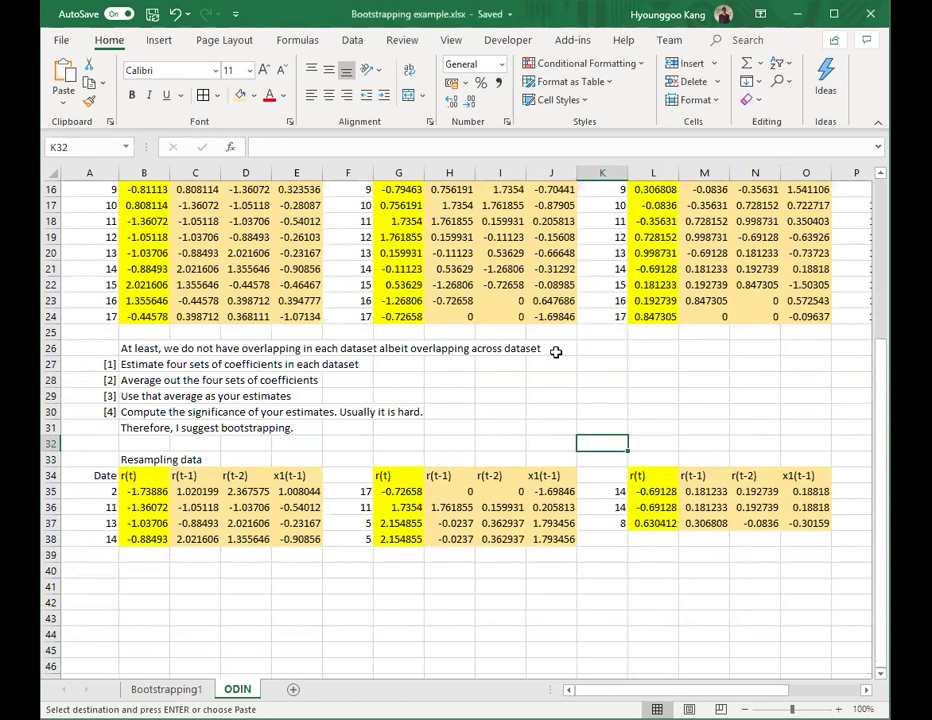
# - Enter "==> Estimate the coefficients in each dataset and average out again." in B40 as plain text rather than a formula
pyautogui.press('Left')
pyautogui.press('Down')
pyautogui.press('Down')
pyautogui.press('Down')
pyautogui.press('Down')
pyautogui.press('Down')
pyautogui.press('Down')
pyautogui.press('Down')
pyautogui.press('Left')
pyautogui.press('Left')
pyautogui.press('Left')
pyautogui.press('Left')
pyautogui.press('Left')
pyautogui.press('Left')
pyautogui.press('Left')
pyautogui.press('Left')
pyautogui.press('Left')
pyautogui.press('Down')
pyautogui.write('==')
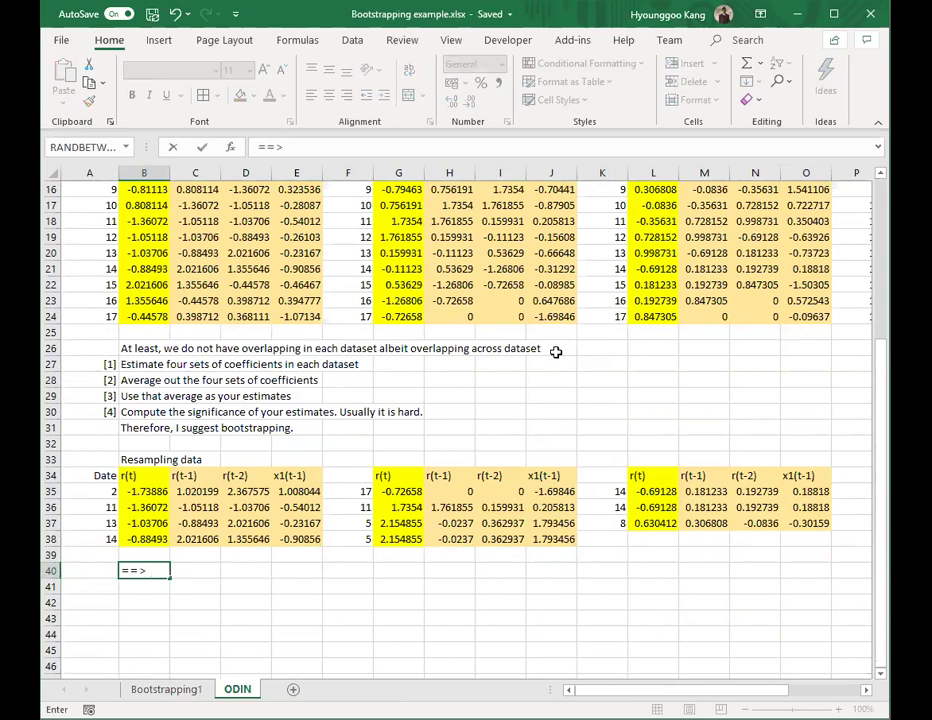
pyautogui.write('> Estimate the coeffic')
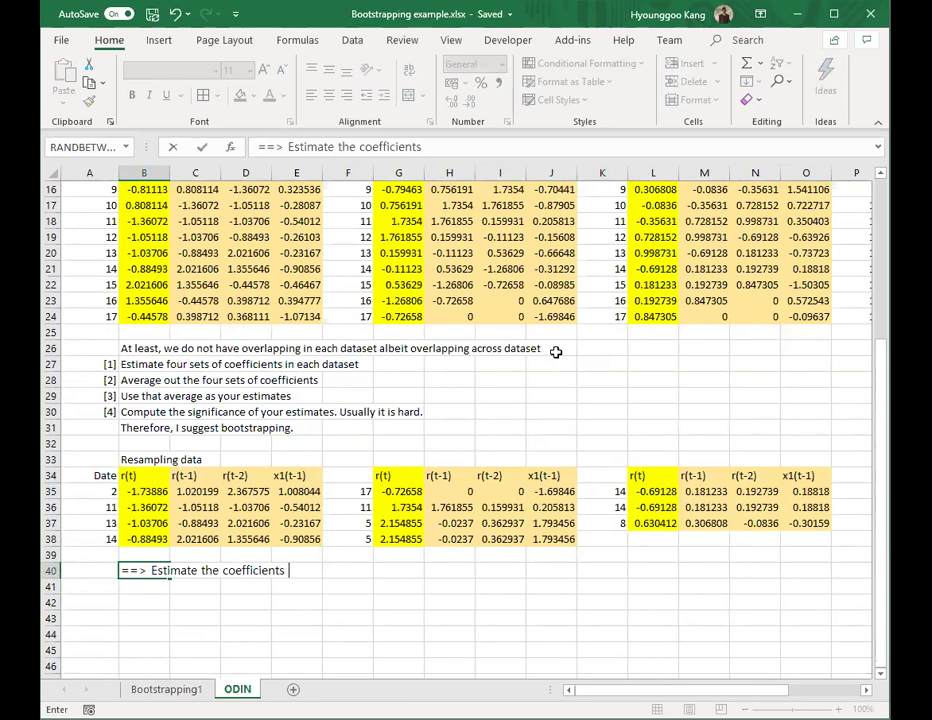
pyautogui.write('ients in each dataset and average out again.')
pyautogui.press('Return')
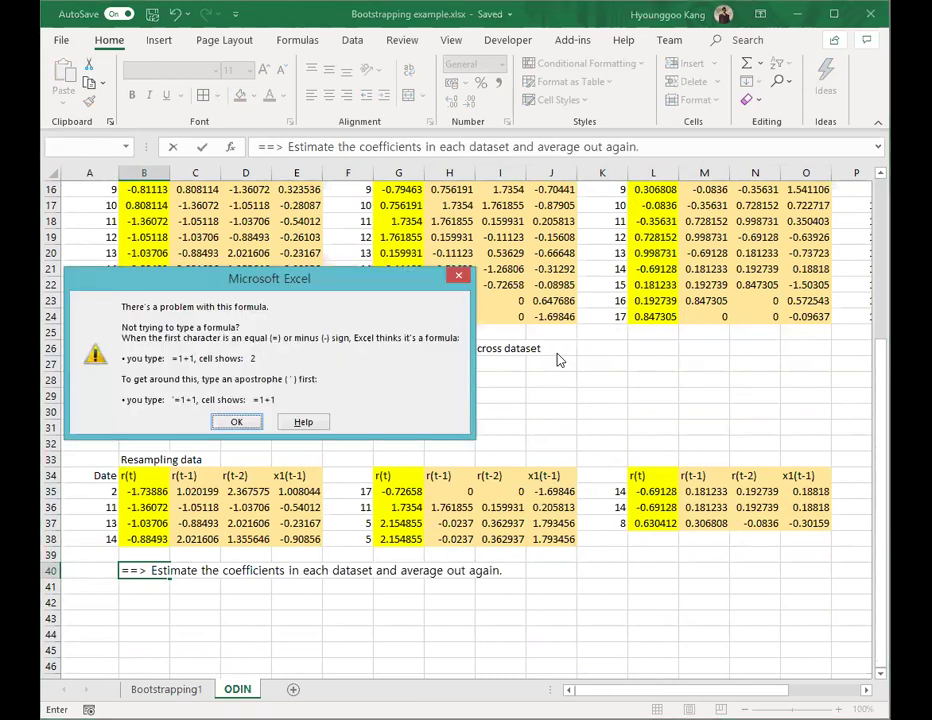
pyautogui.press('Return')
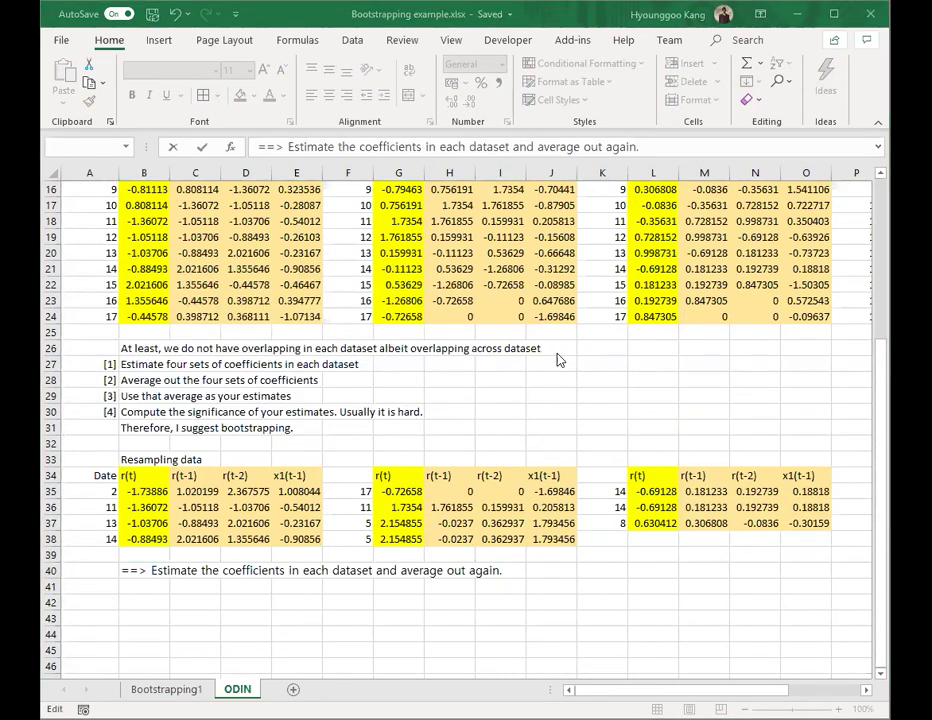
pyautogui.click(175, 561)
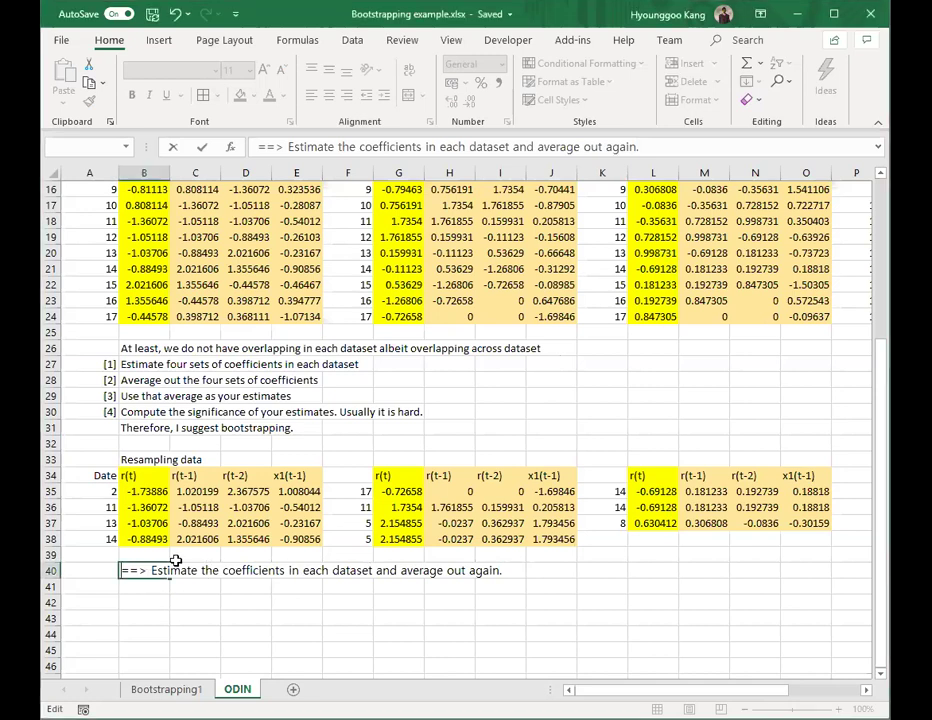
pyautogui.write("'")
pyautogui.press('Return')
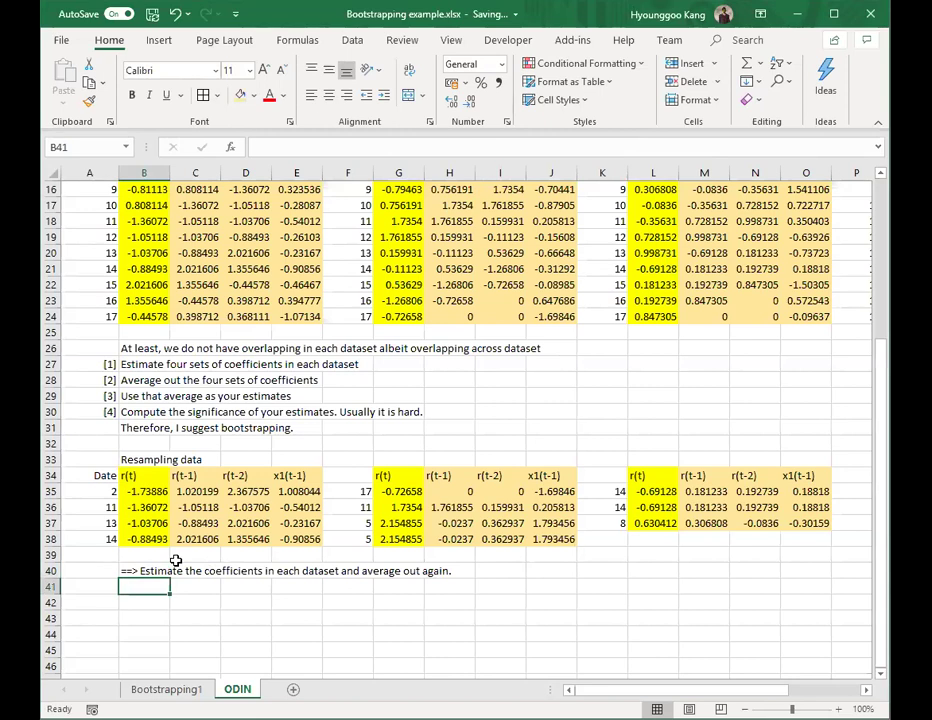
# - Enter "==> Repeat this procedure 10**5 times (resample, estimate, average out)" as text in B41
pyautogui.write("'==> Repea")
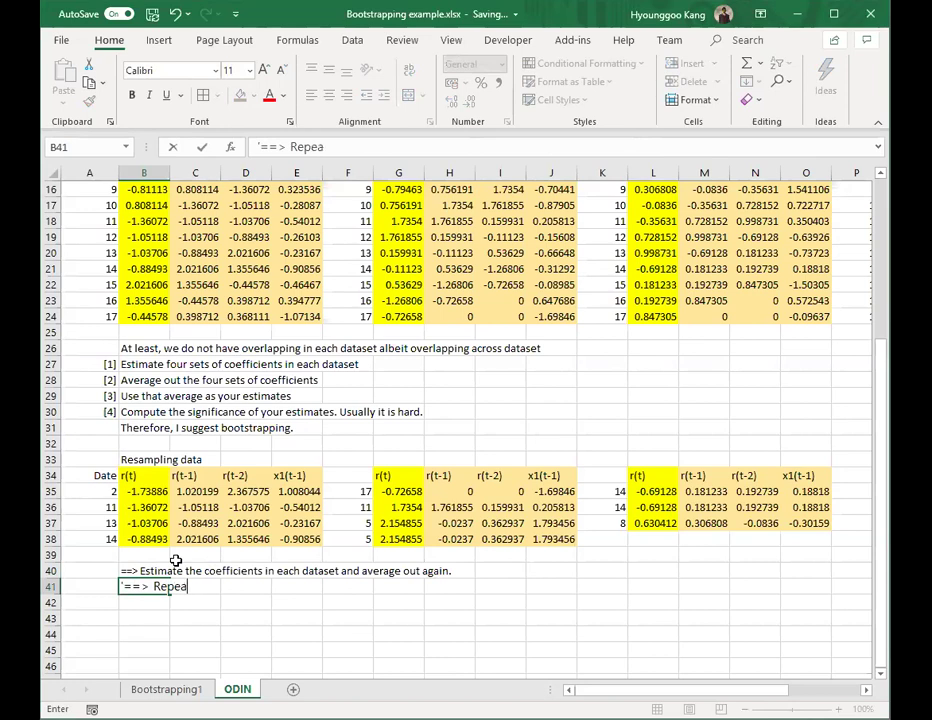
pyautogui.write('t this procedure 10**5 times (')
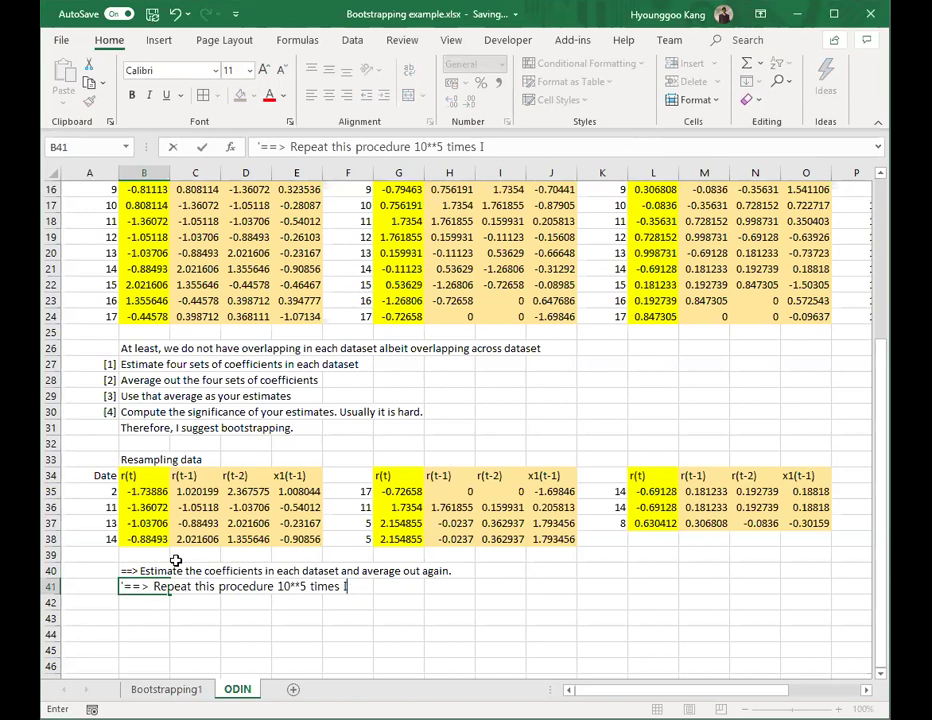
pyautogui.write('ampl')
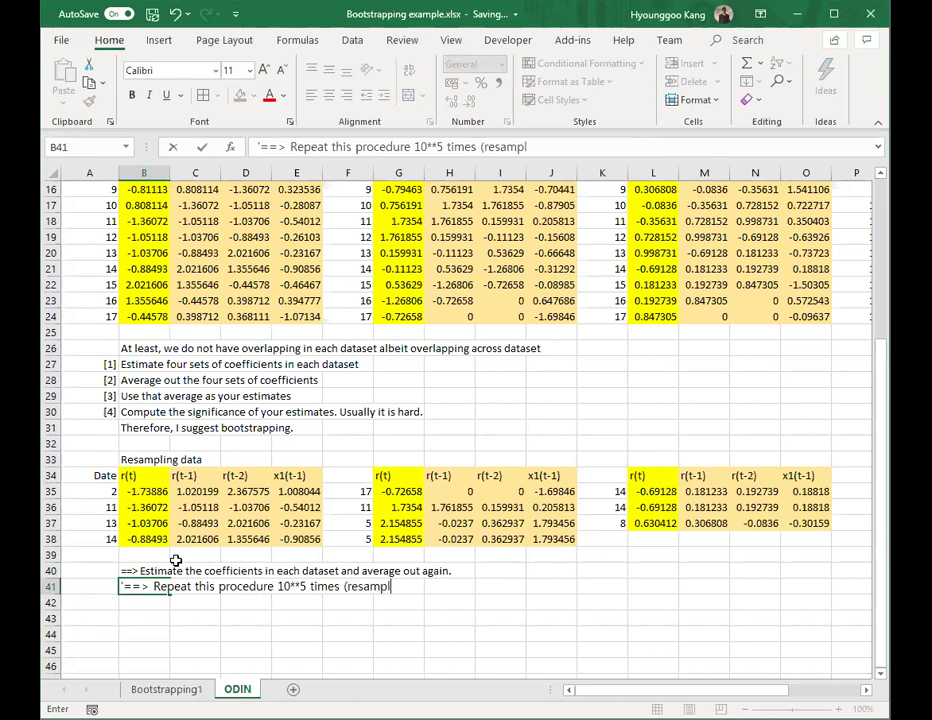
pyautogui.write('e, estimate, average out')
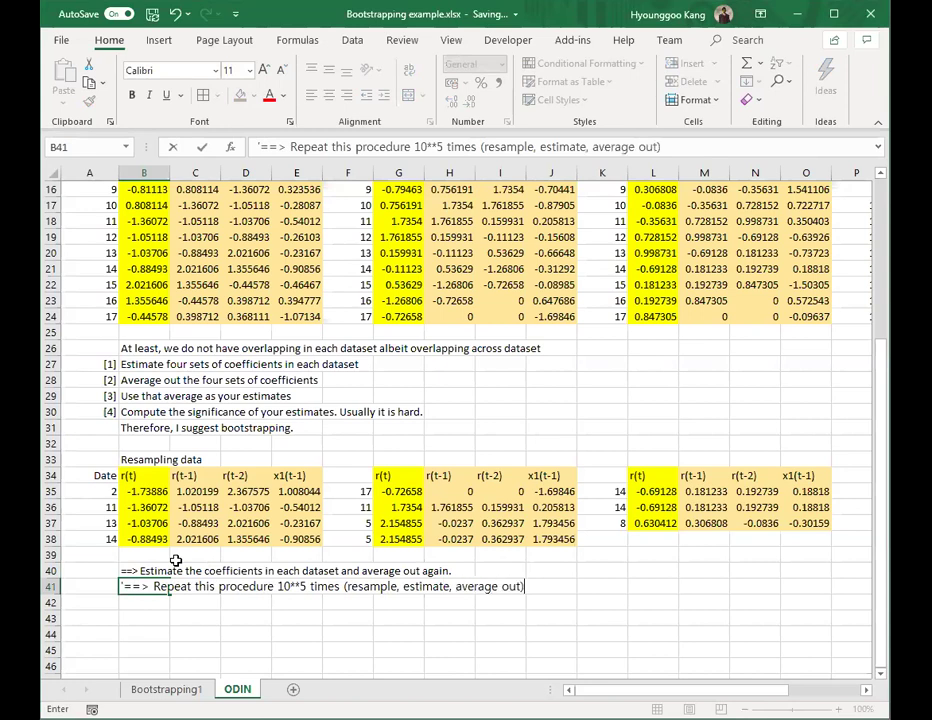
pyautogui.press('Return')
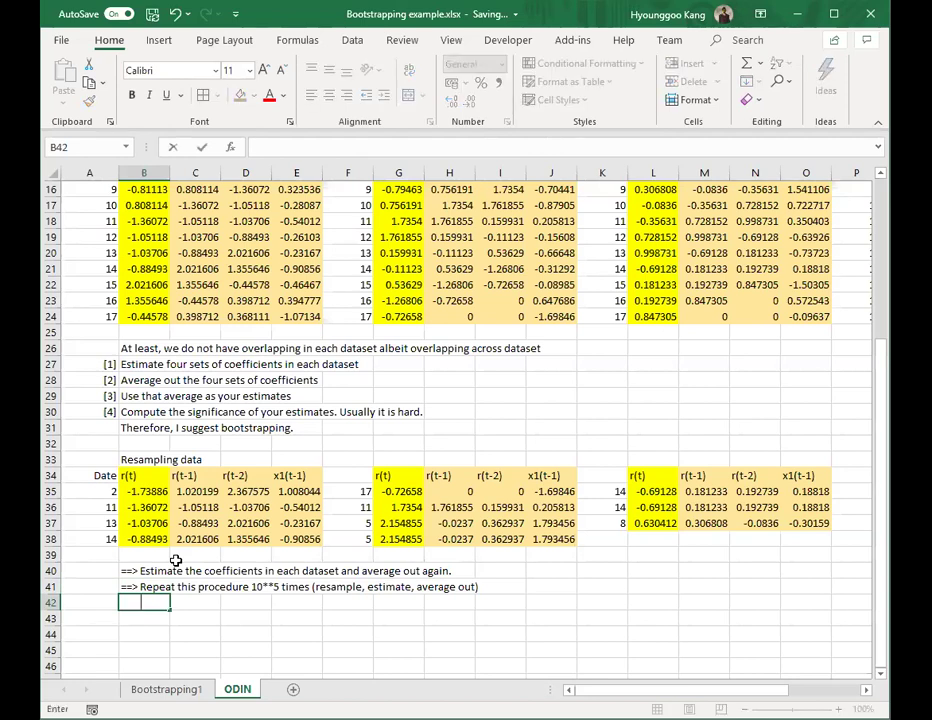
# - Add the note "Generate the significance interval." in B42, indented with leading spaces
pyautogui.write('Com')
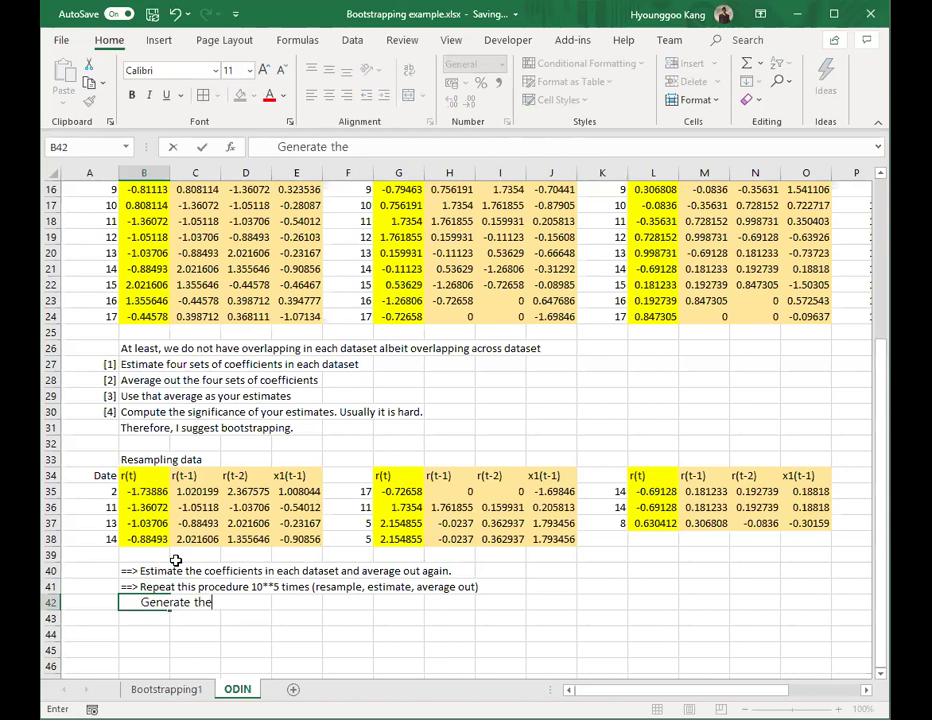
pyautogui.write('icance interval.')
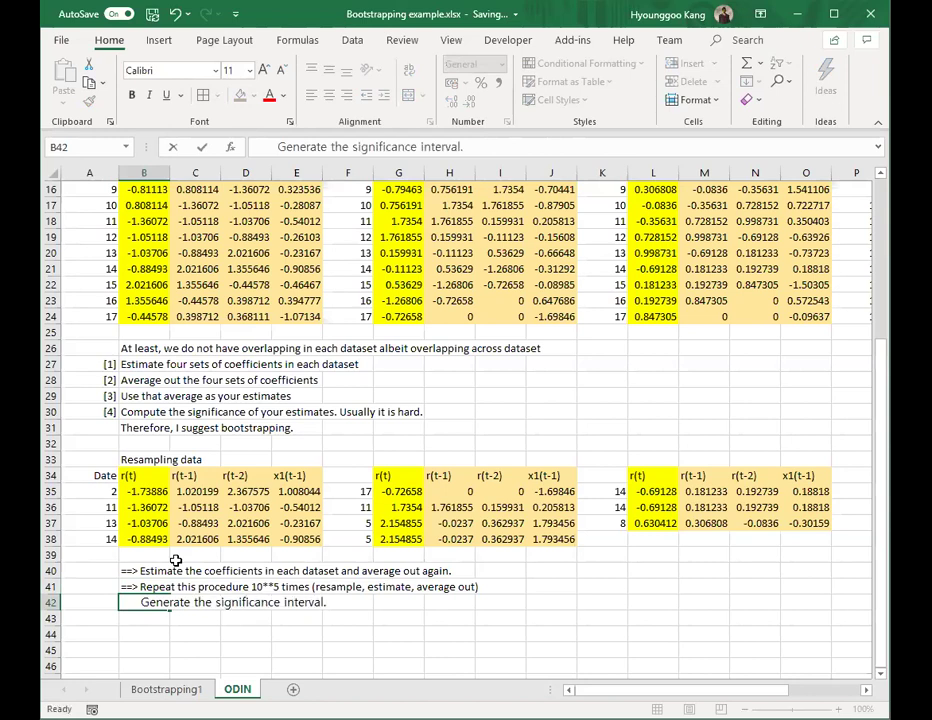
pyautogui.press('Return')
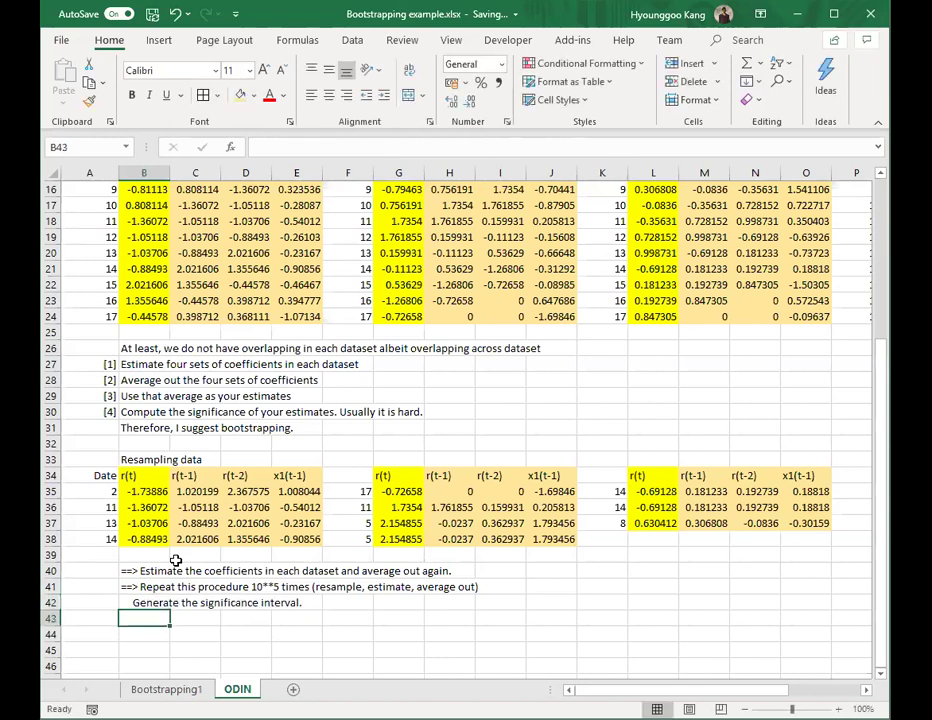